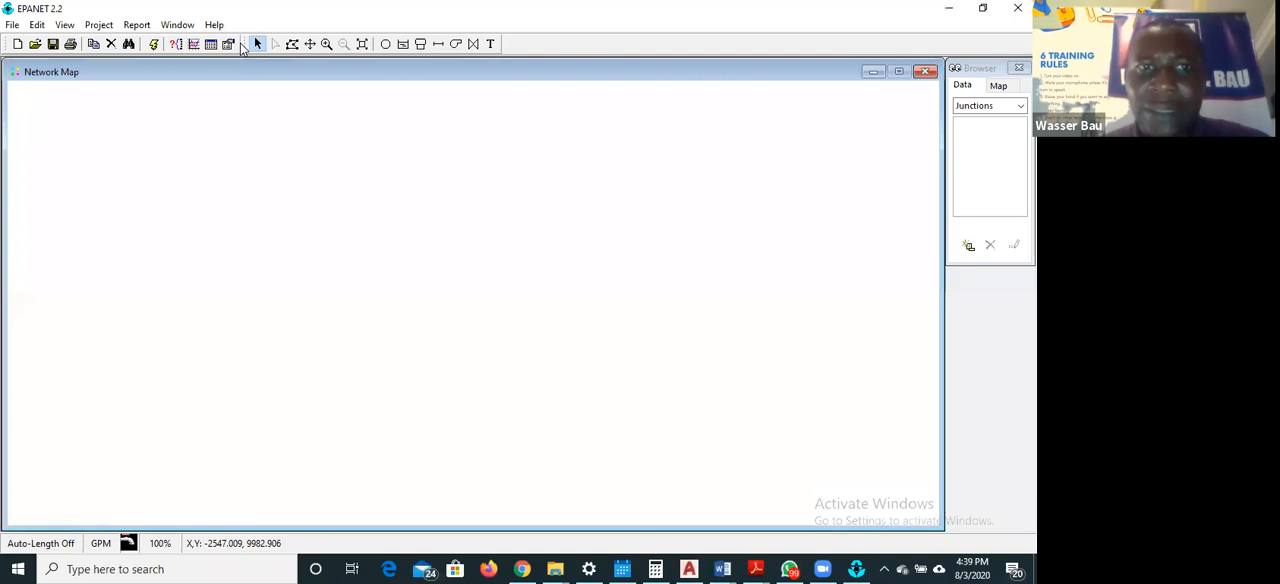
# Examine the Browser's data object categories and the display parameters offered for nodes and links on the map
pyautogui.moveTo(250, 47)
pyautogui.mouseDown()
pyautogui.moveTo(446, 42)
pyautogui.moveTo(243, 49)
pyautogui.mouseUp()
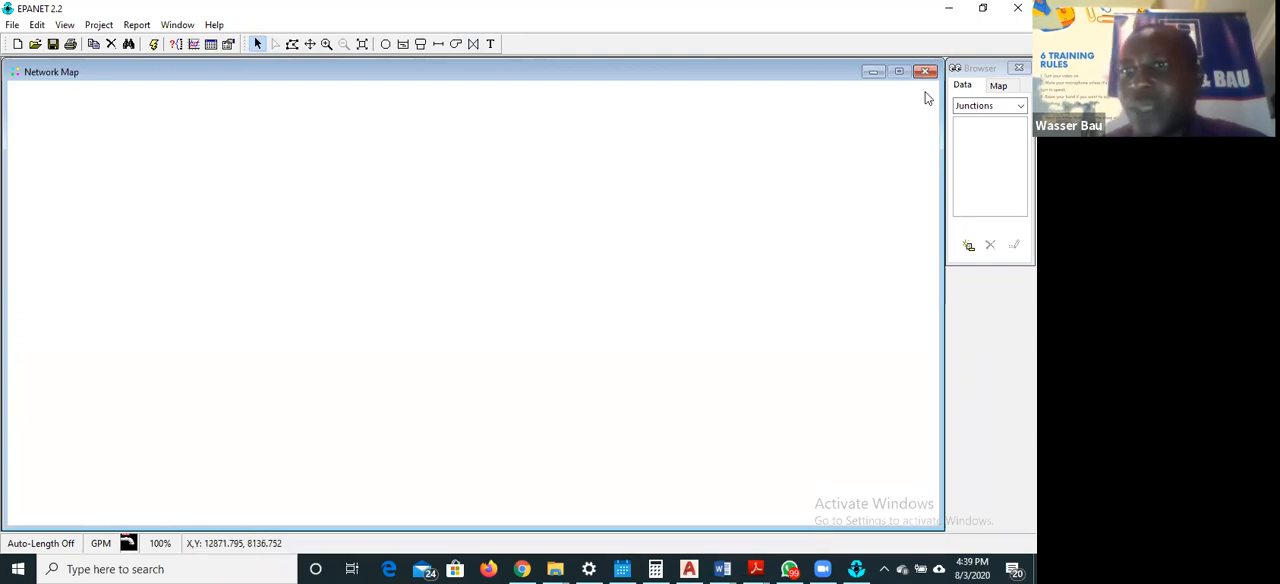
pyautogui.click(990, 67)
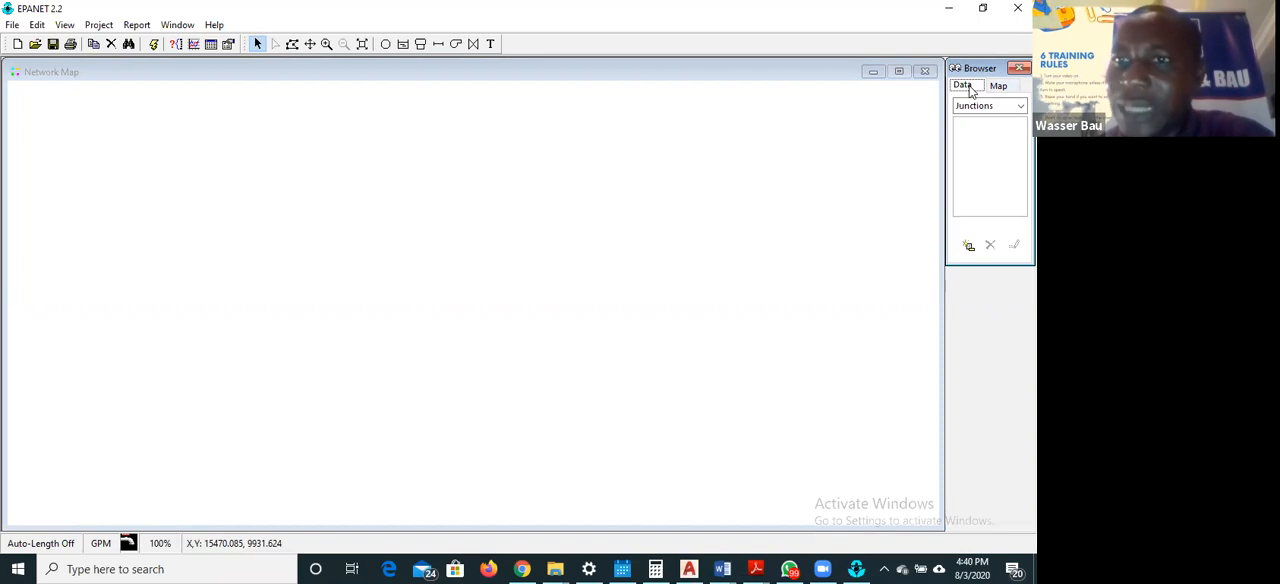
pyautogui.click(998, 88)
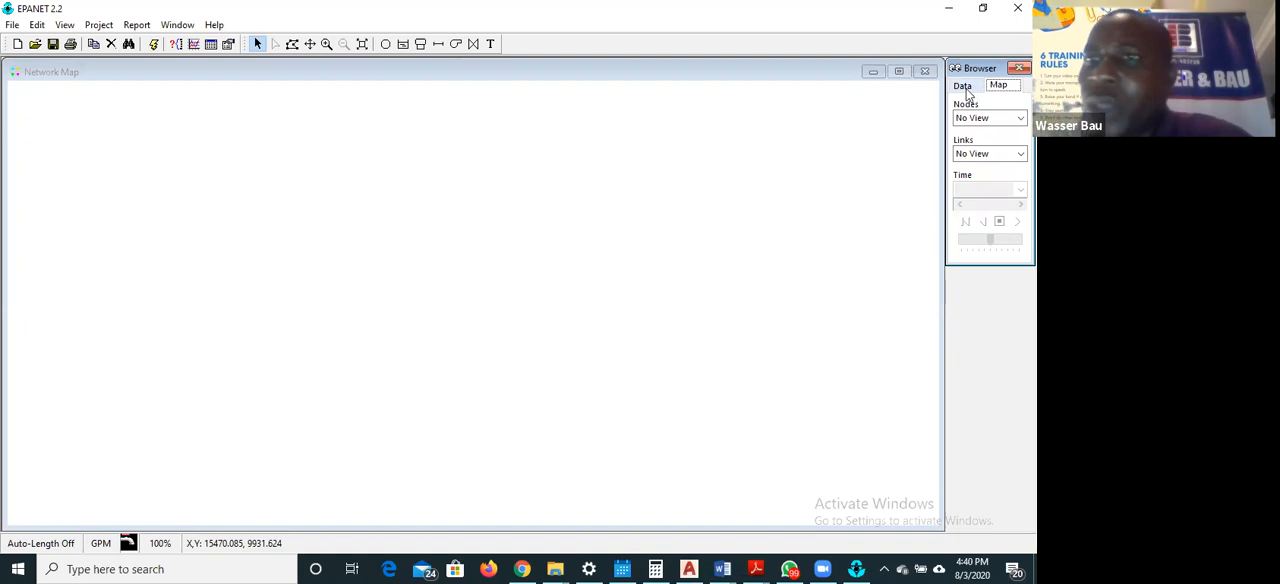
pyautogui.click(966, 90)
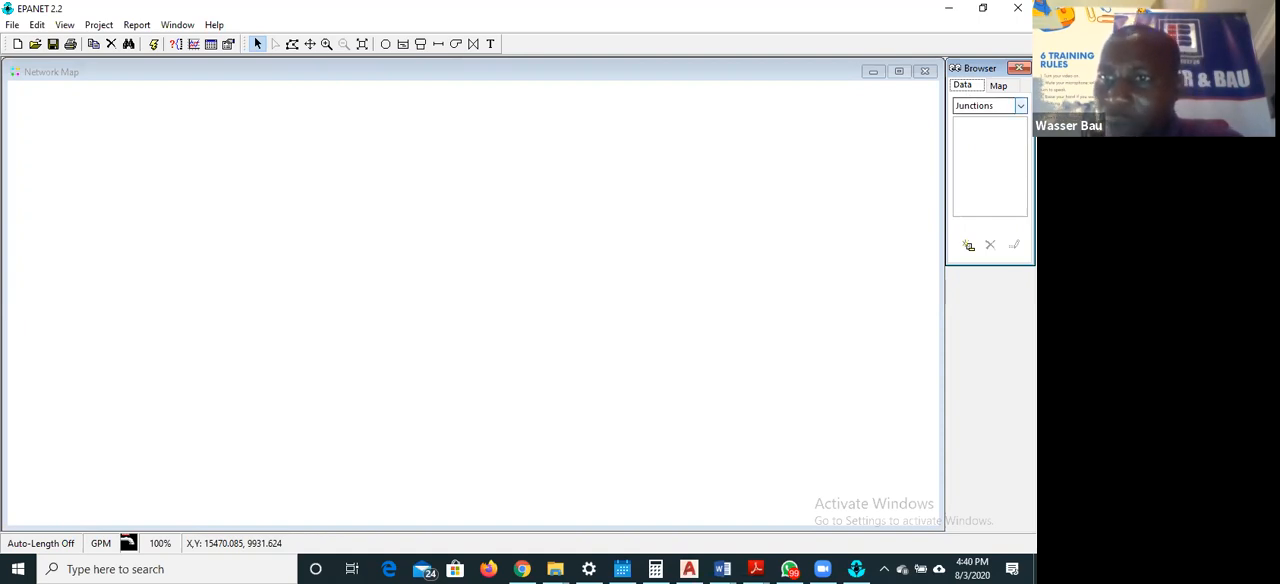
pyautogui.click(1020, 106)
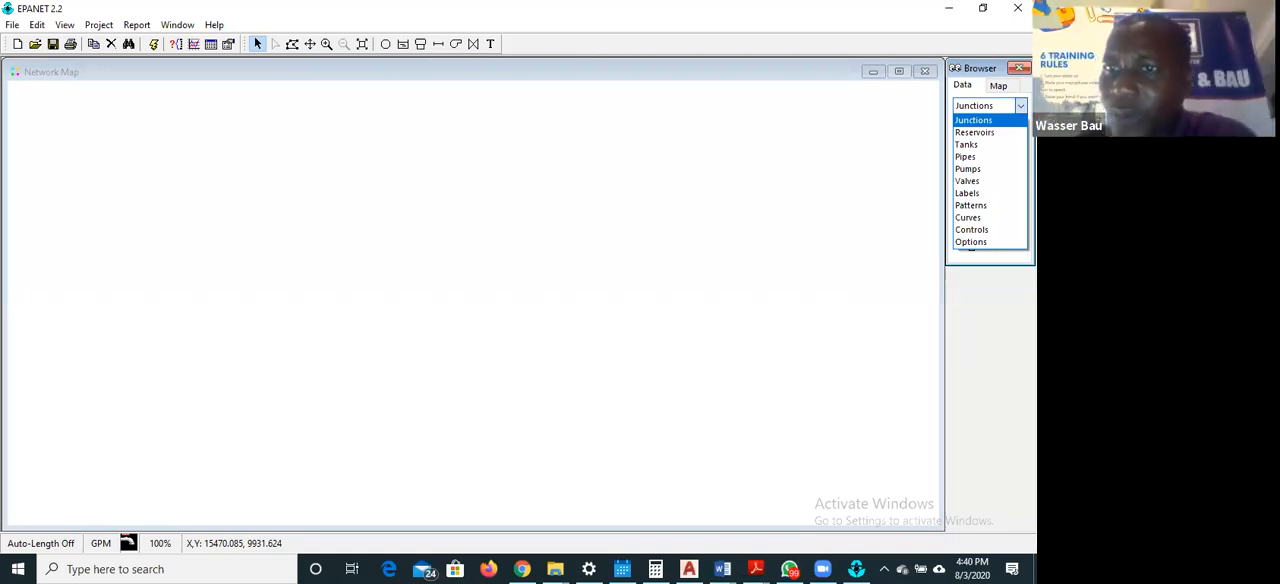
pyautogui.click(1000, 91)
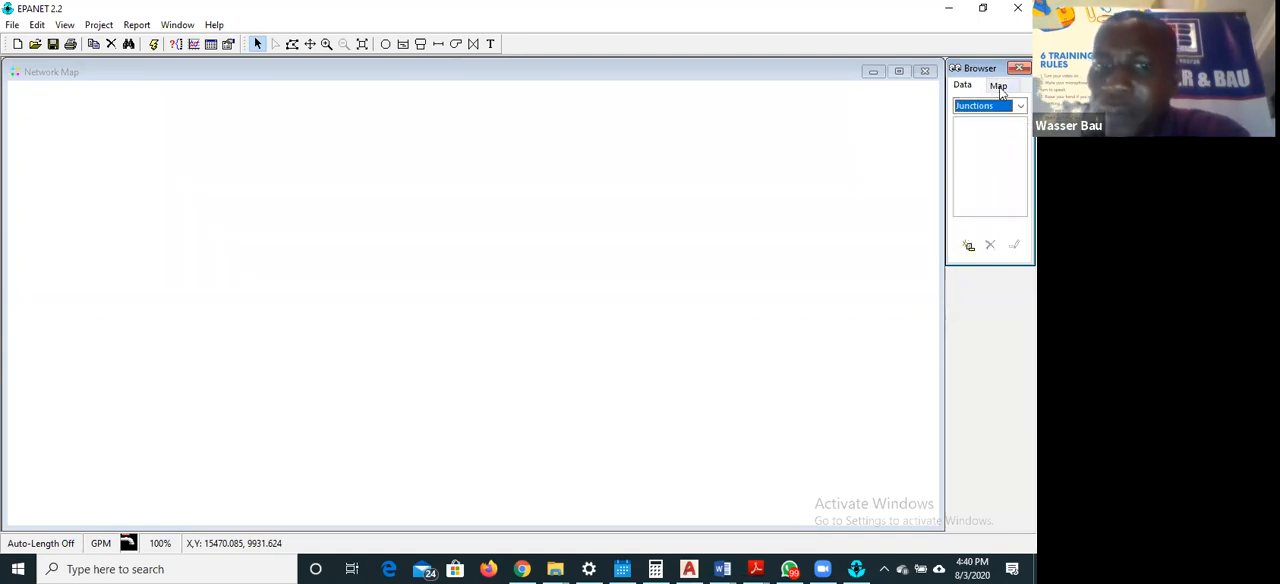
pyautogui.click(999, 88)
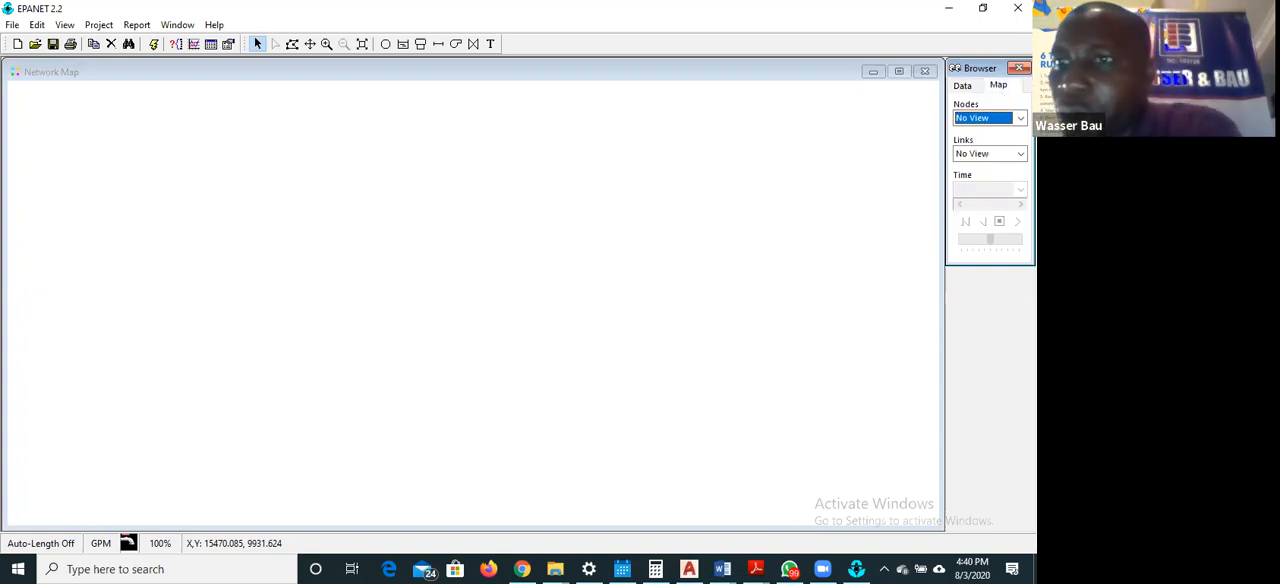
pyautogui.click(1020, 118)
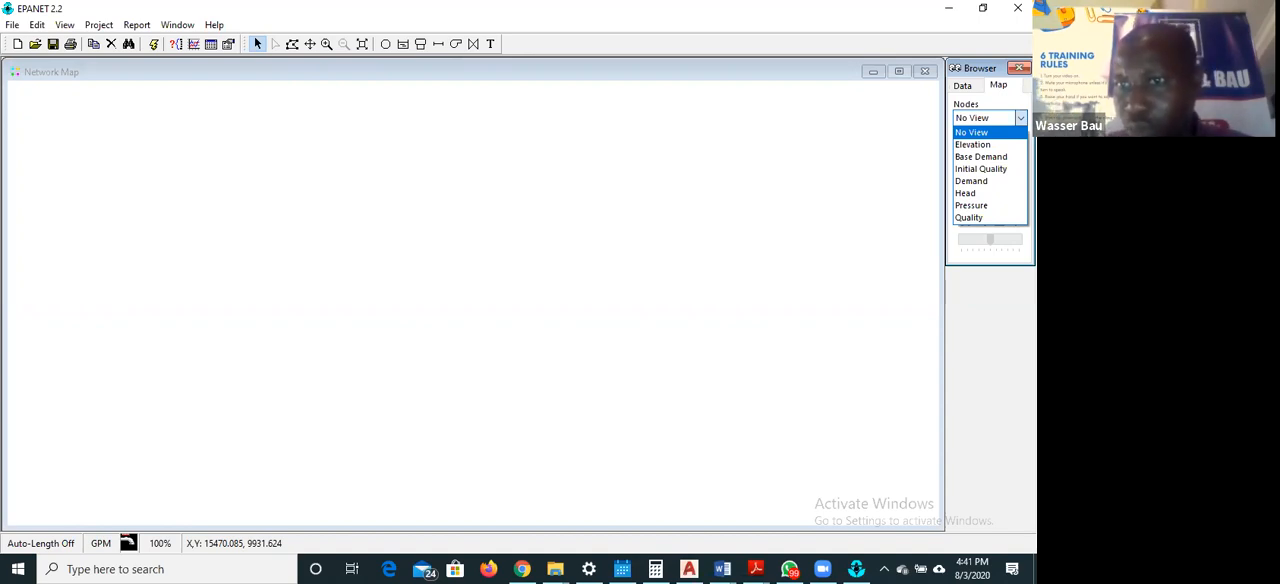
pyautogui.click(1020, 118)
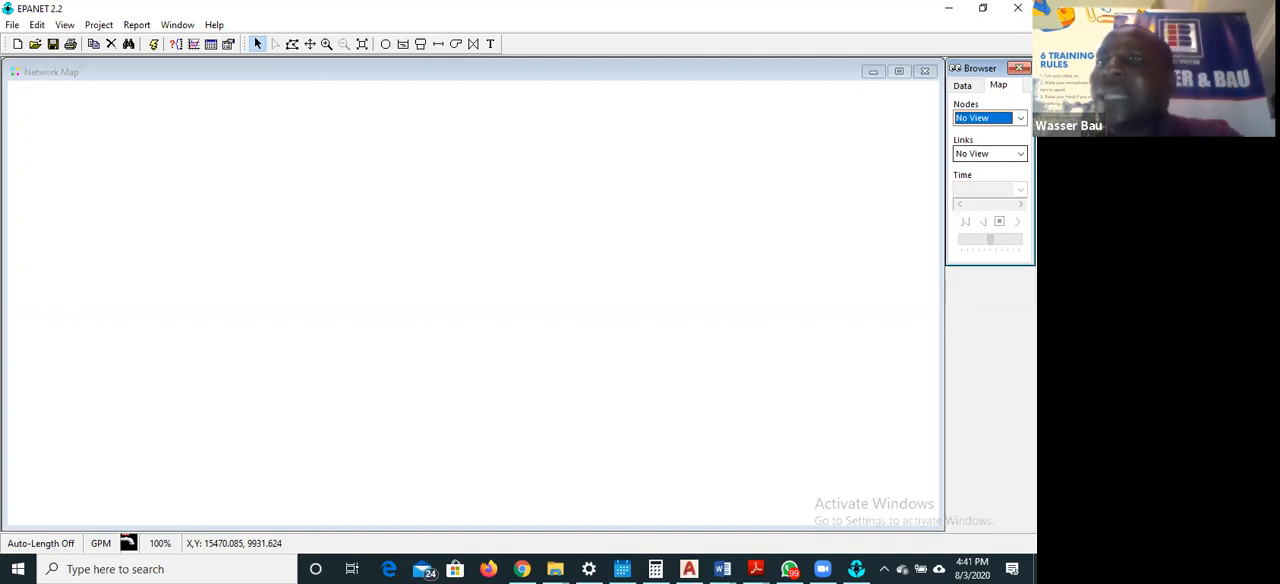
pyautogui.click(1020, 154)
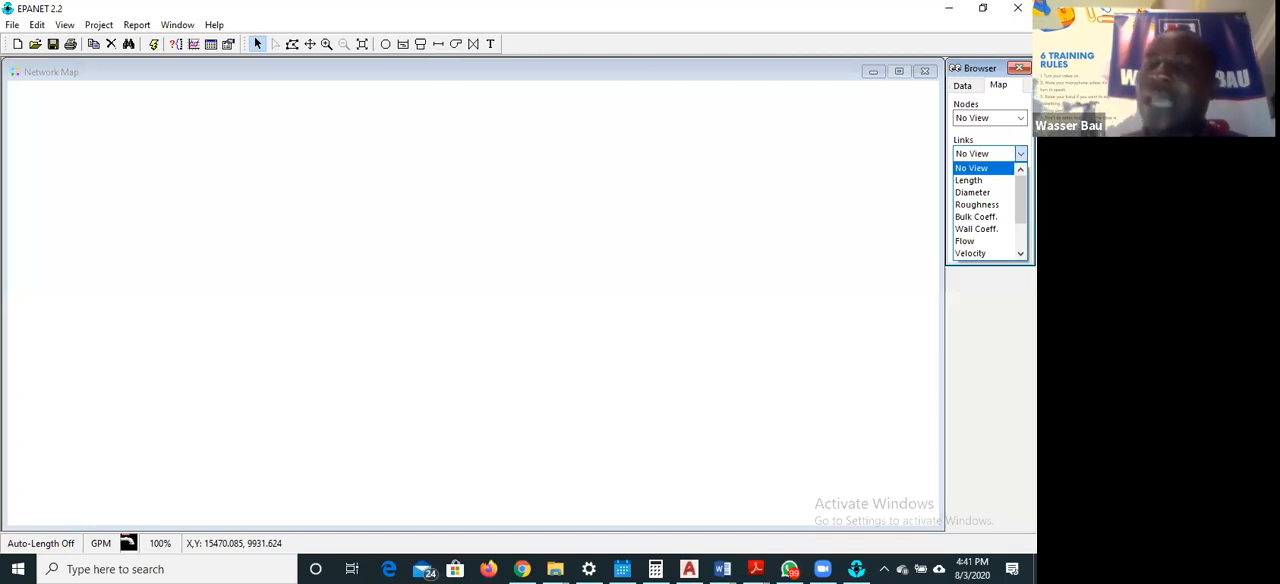
pyautogui.click(1008, 147)
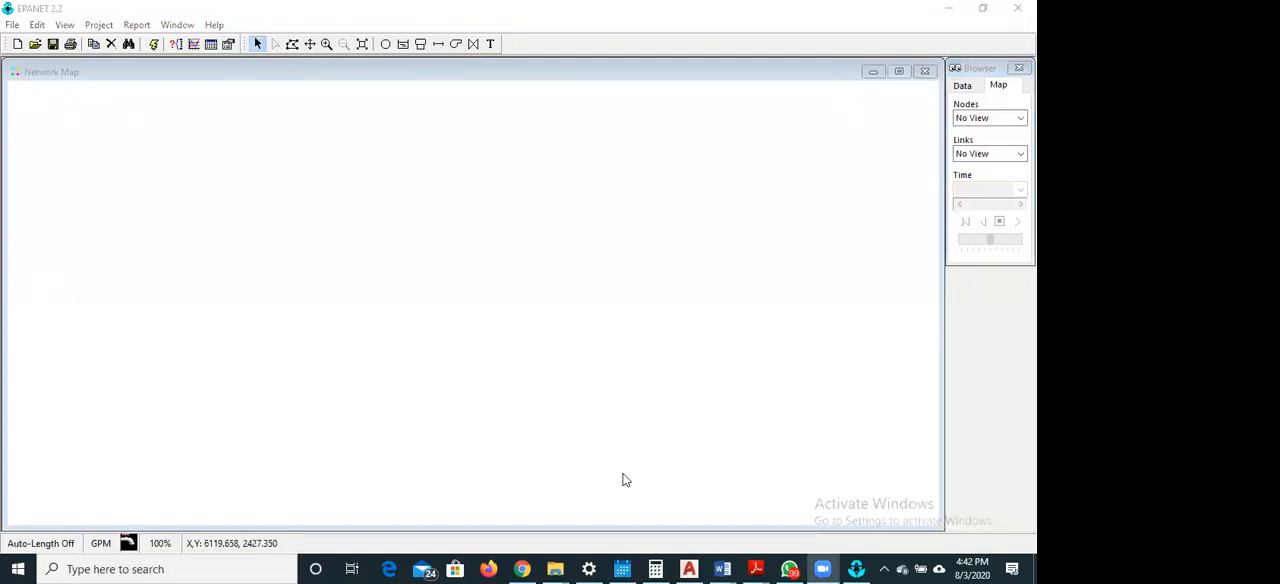
pyautogui.click(330, 147)
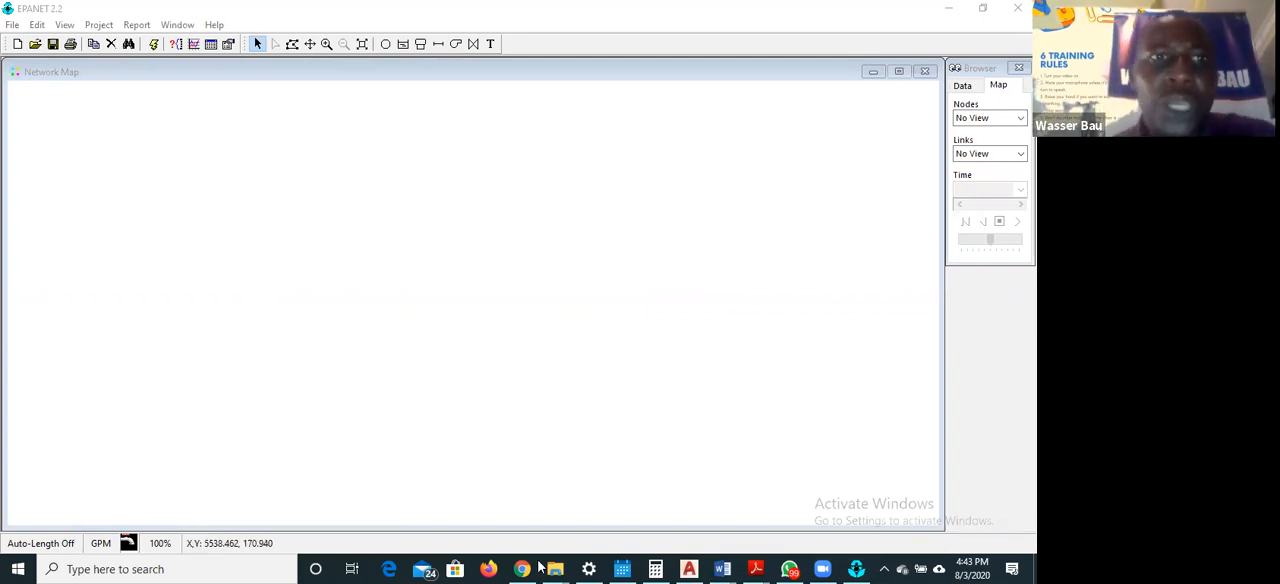
pyautogui.click(132, 84)
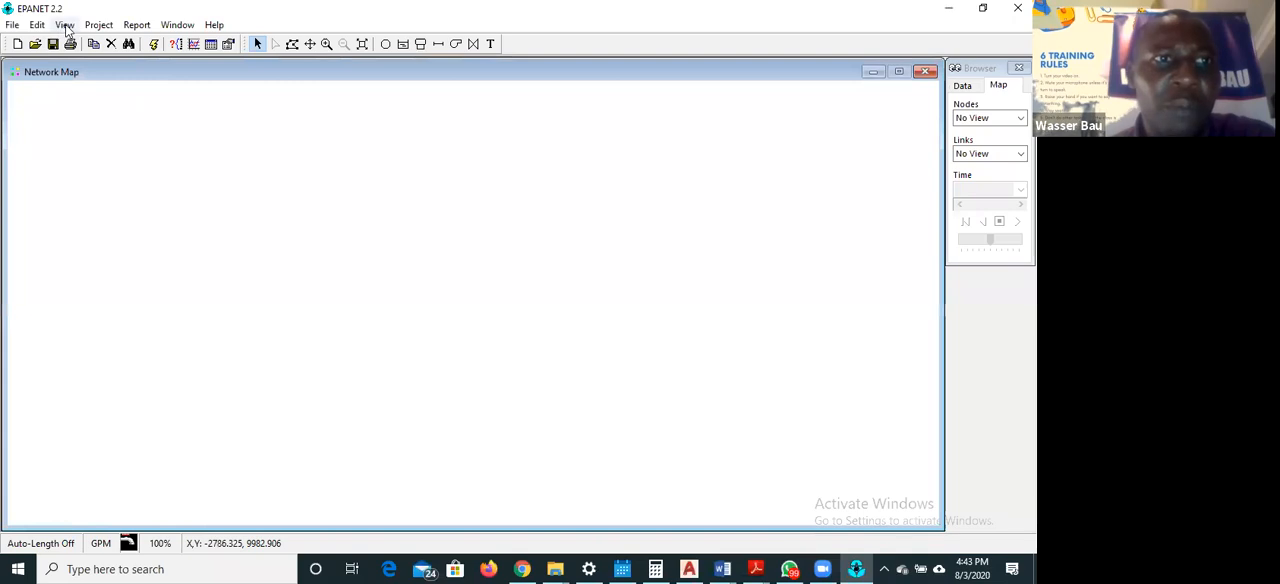
pyautogui.click(65, 25)
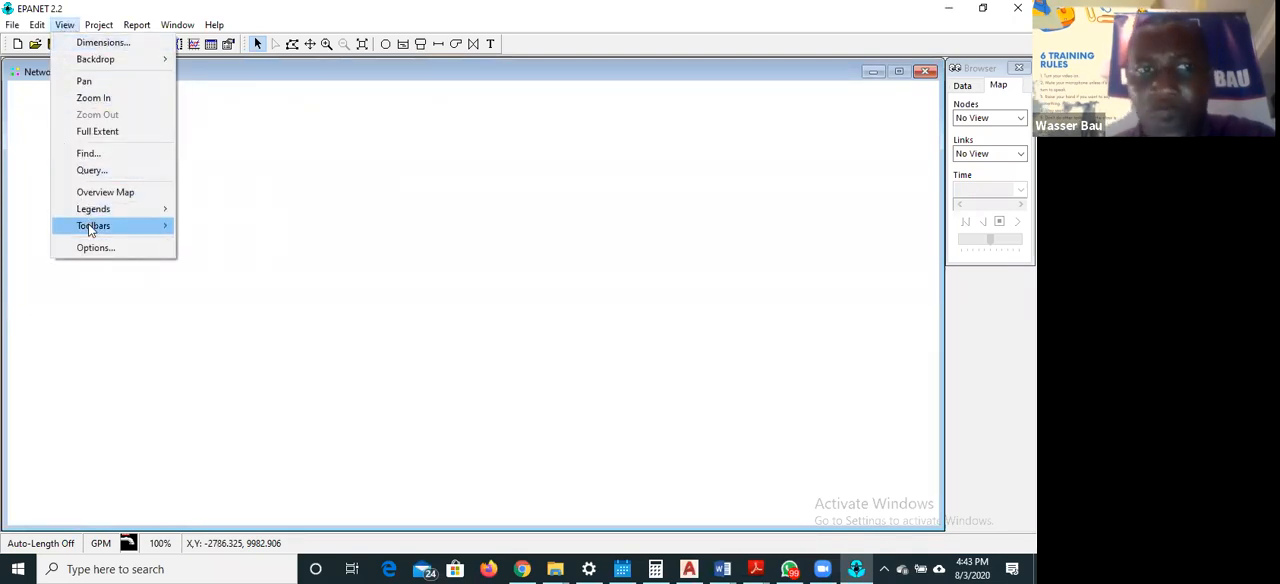
pyautogui.moveTo(39, 27)
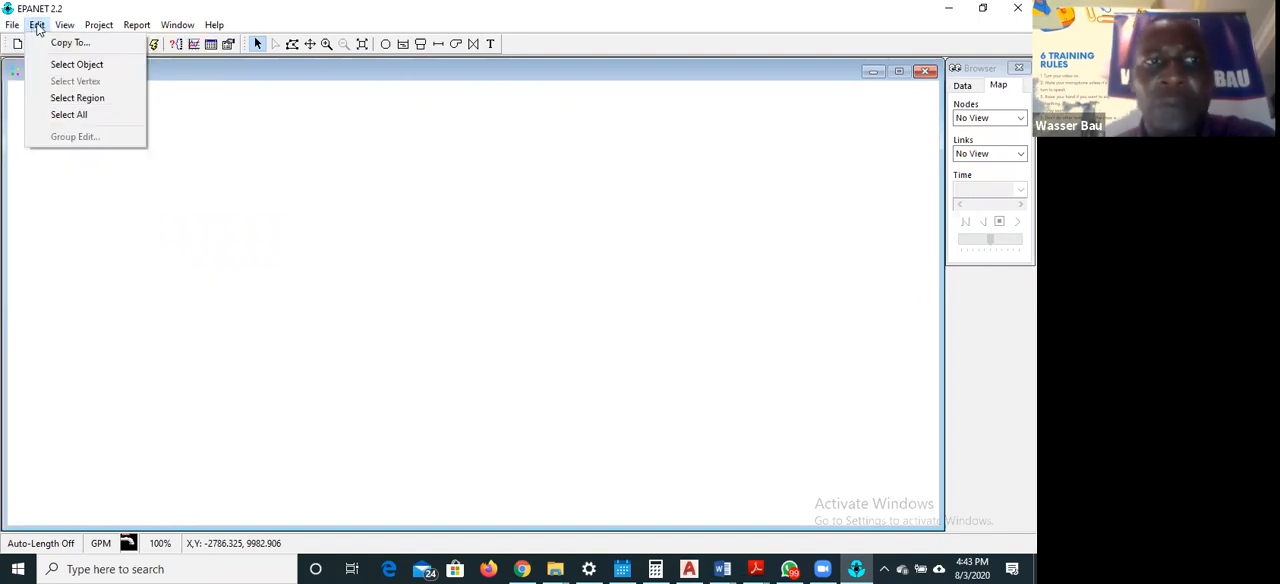
pyautogui.moveTo(106, 30)
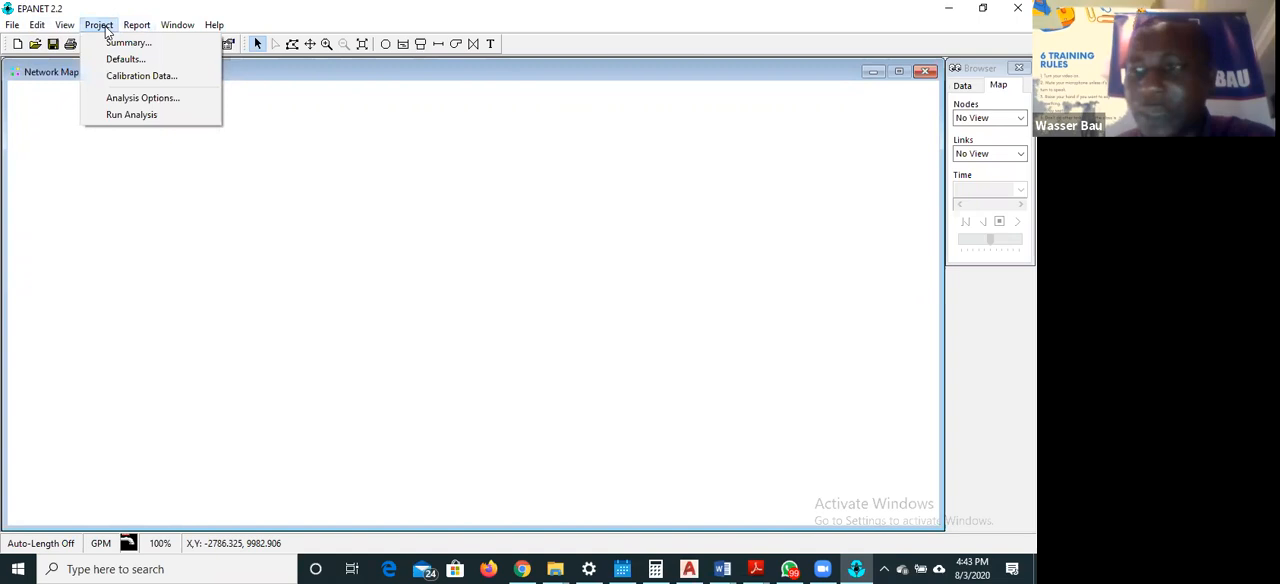
pyautogui.moveTo(174, 28)
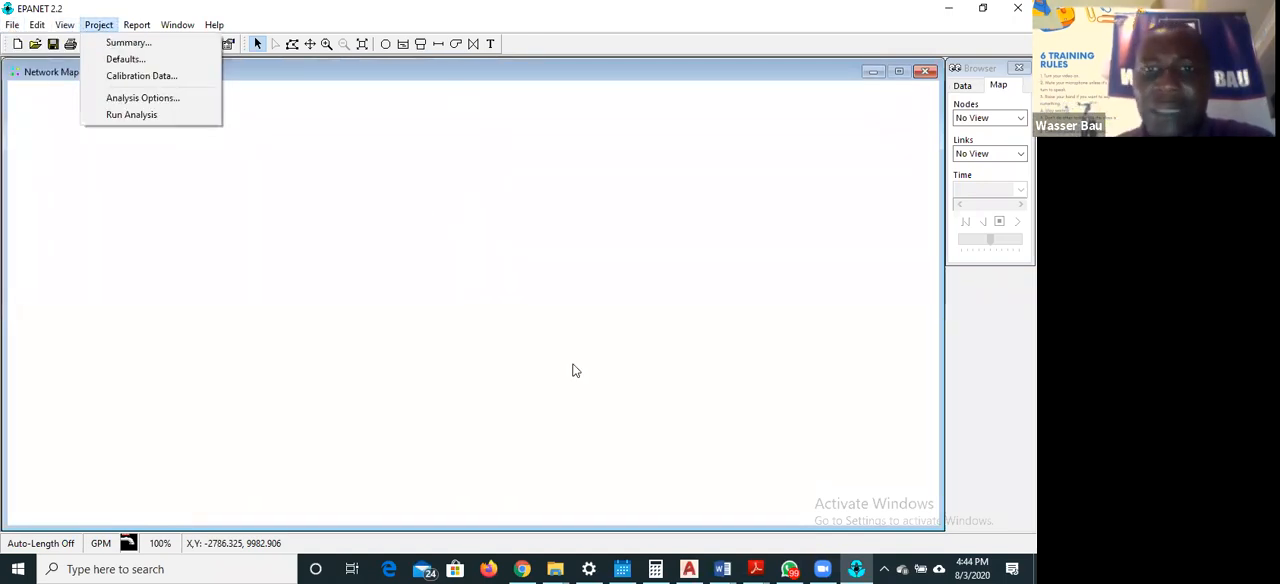
# Switch to Adobe Reader and view the example network in the EPANET EXECISE 1 PDF
pyautogui.click(756, 567)
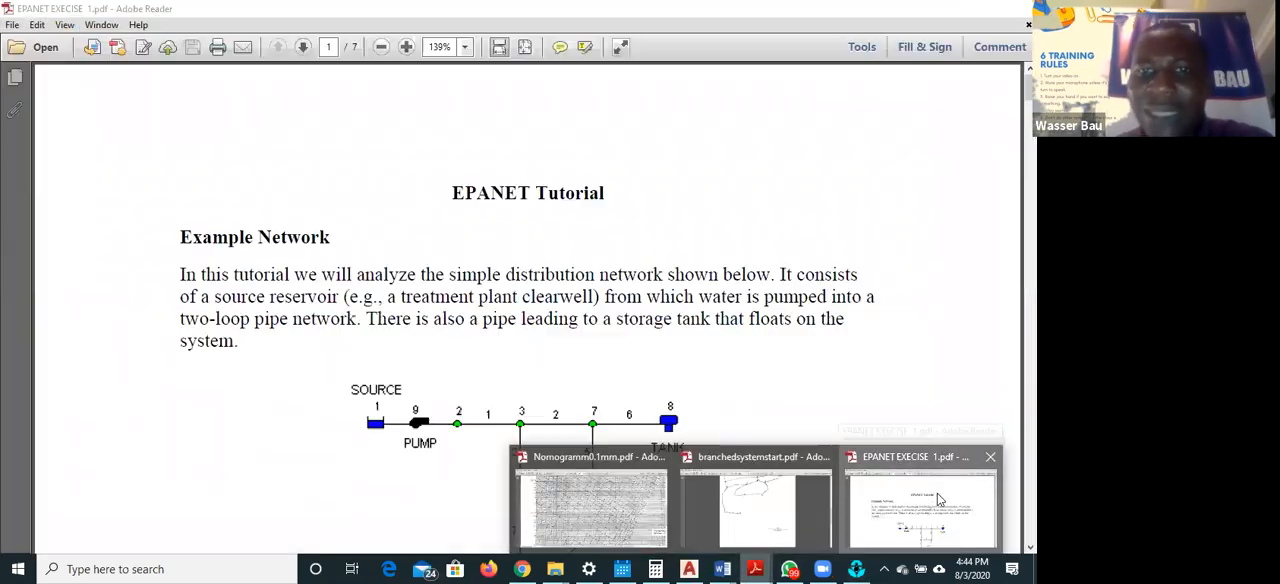
pyautogui.click(938, 498)
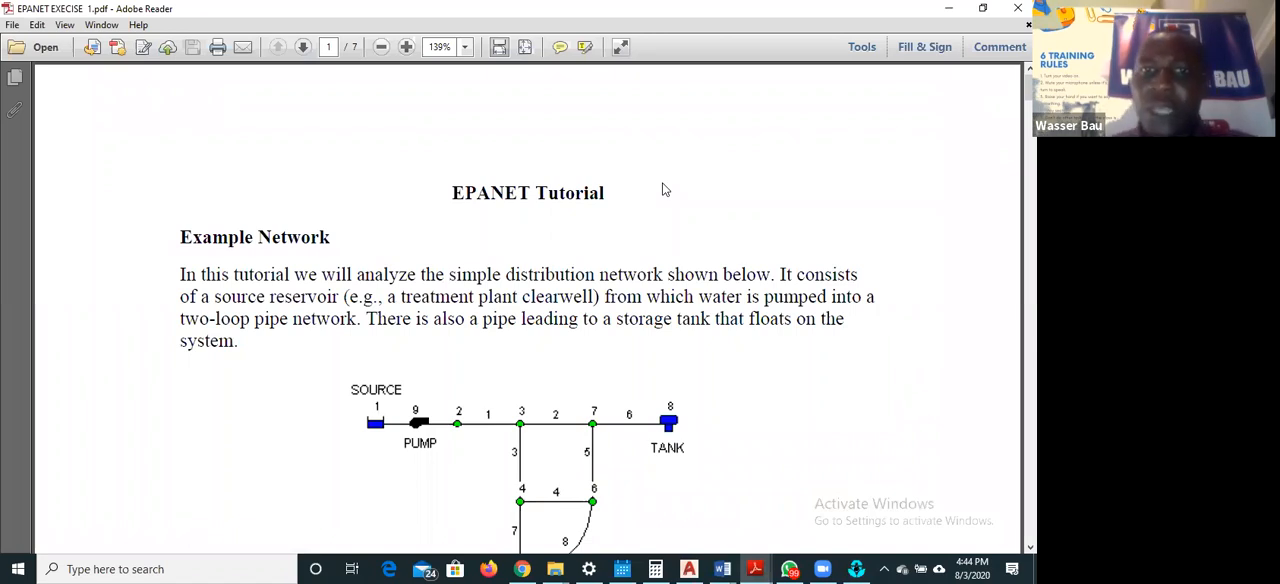
# Switch to File Explorer and open the WORKSHOP FILES AND DATA FOR EPANET folder inside training workshop manuals and softwares
pyautogui.click(555, 568)
pyautogui.click(771, 511)
pyautogui.click(300, 52)
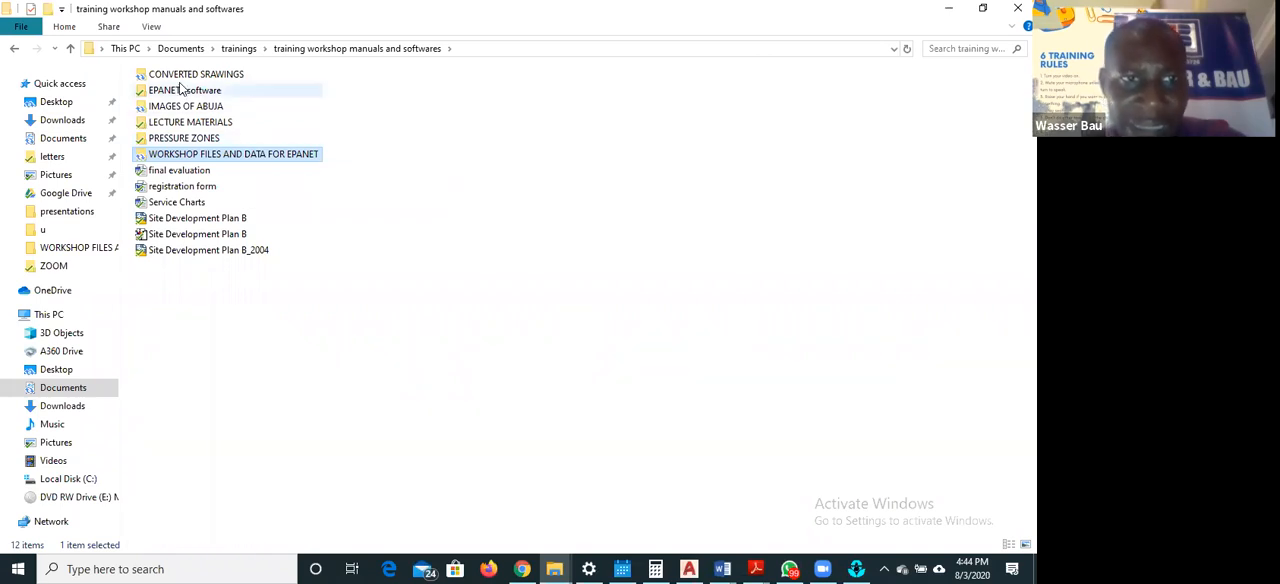
pyautogui.doubleClick(205, 156)
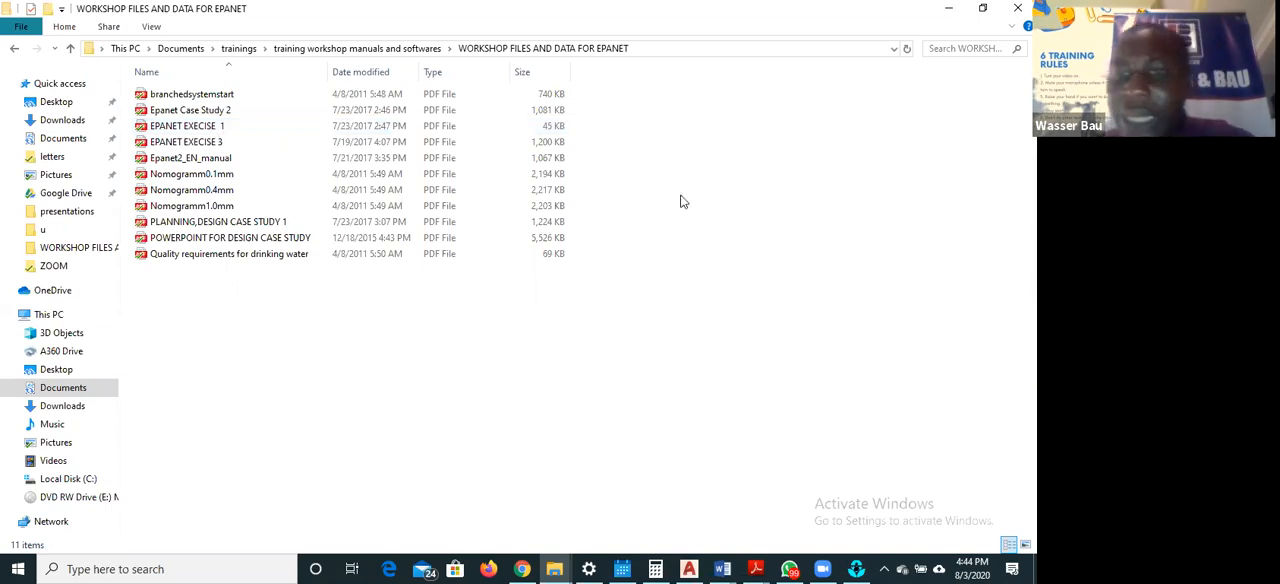
# Switch from File Explorer back to EPANET's empty network map
pyautogui.click(757, 567)
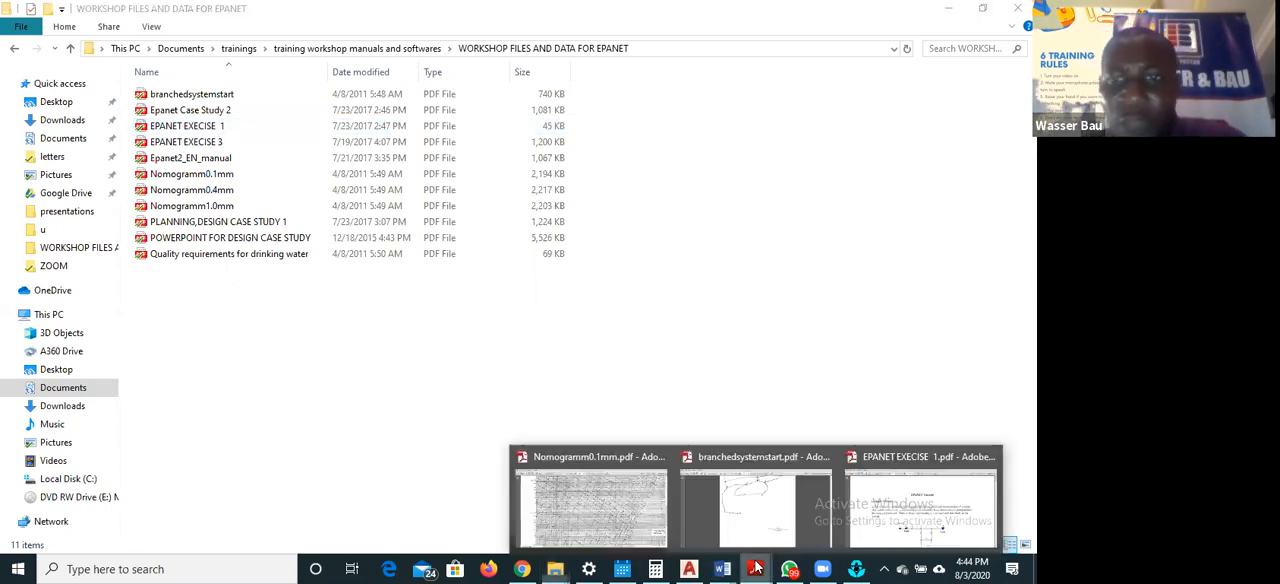
pyautogui.click(481, 475)
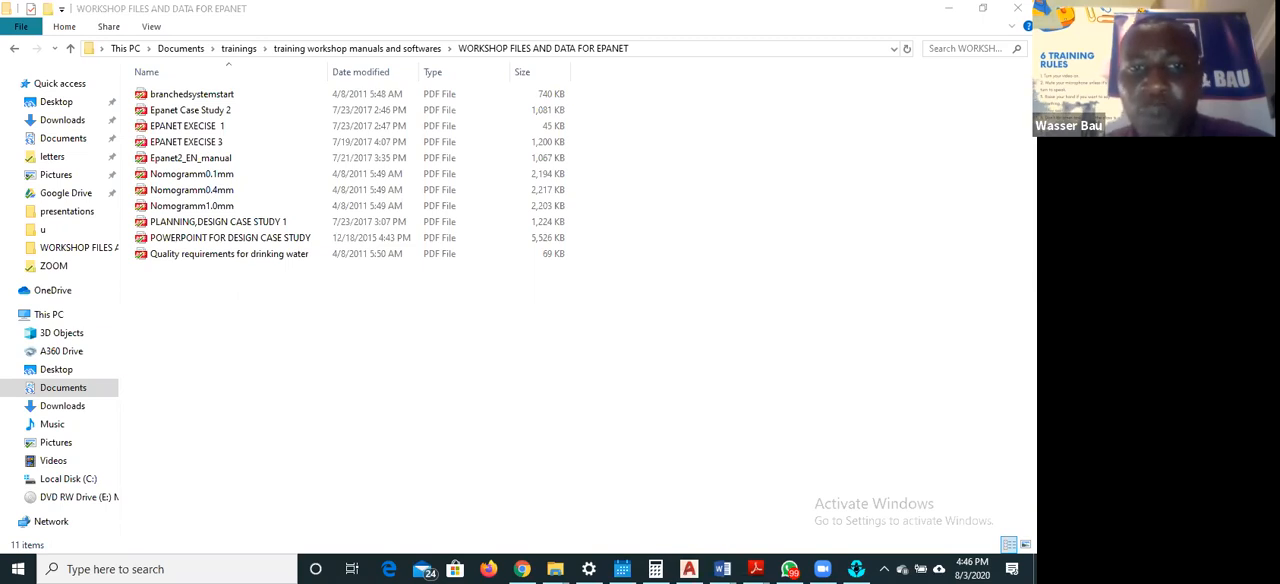
pyautogui.click(856, 568)
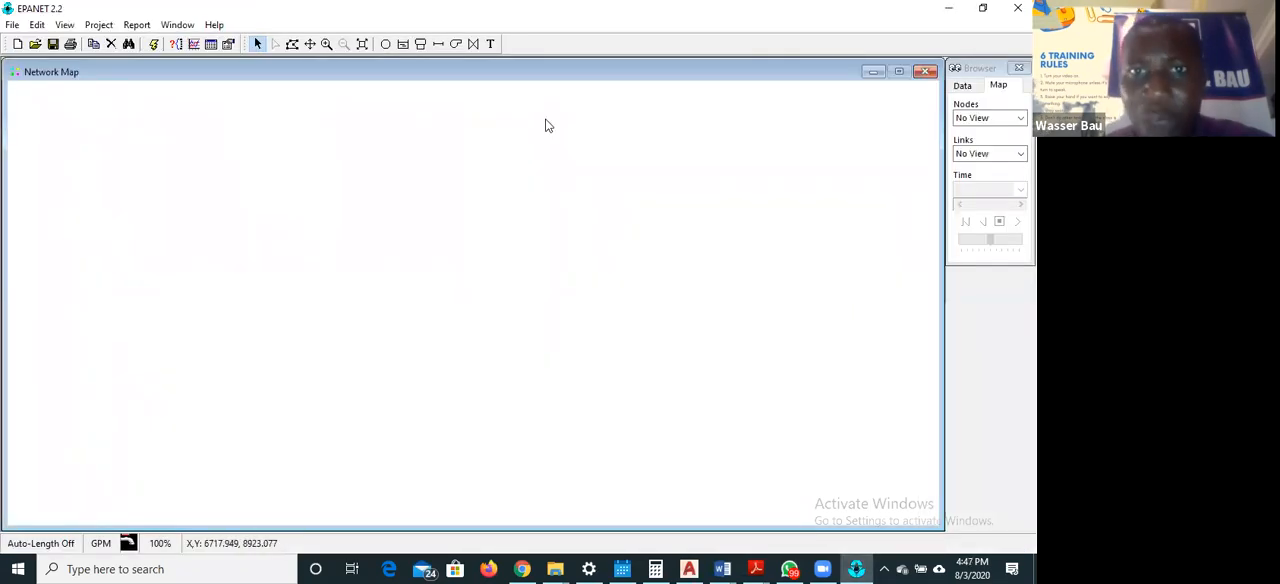
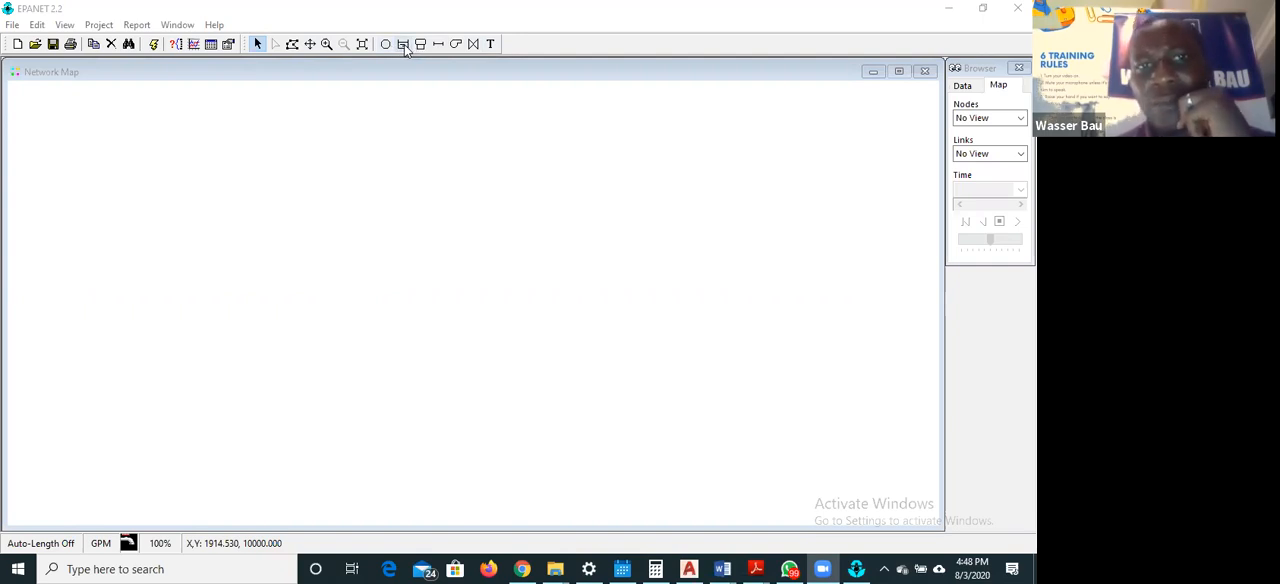
# Place a reservoir at about X -1419, Y 5709 and a junction at about X 1299, Y 5778 on the network map
pyautogui.click(404, 45)
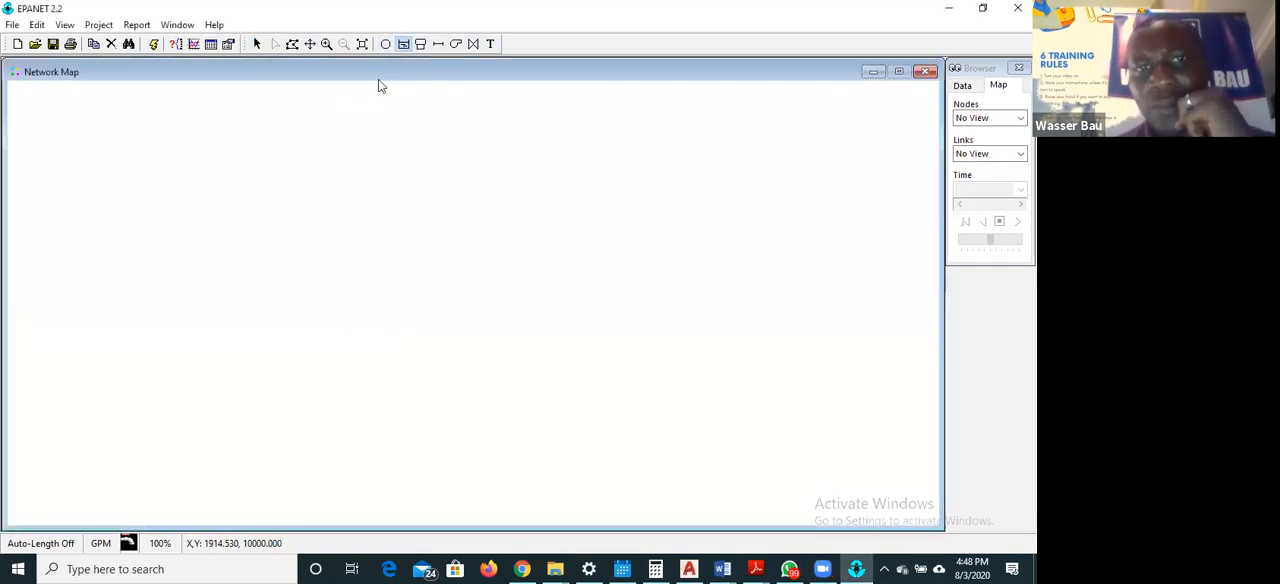
pyautogui.click(192, 267)
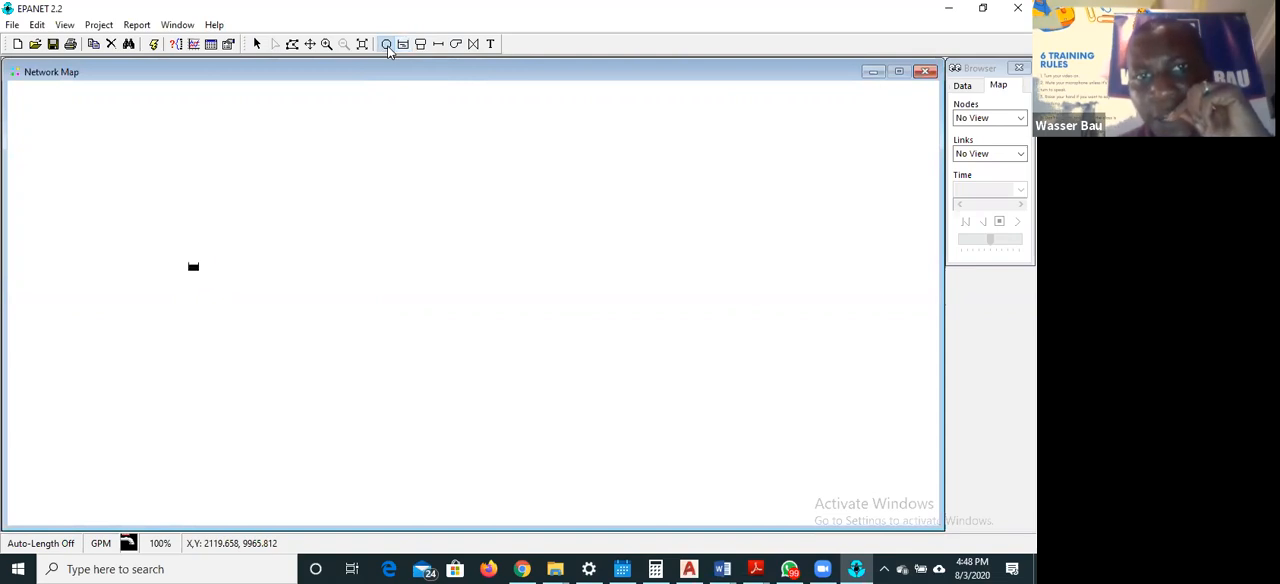
pyautogui.click(387, 45)
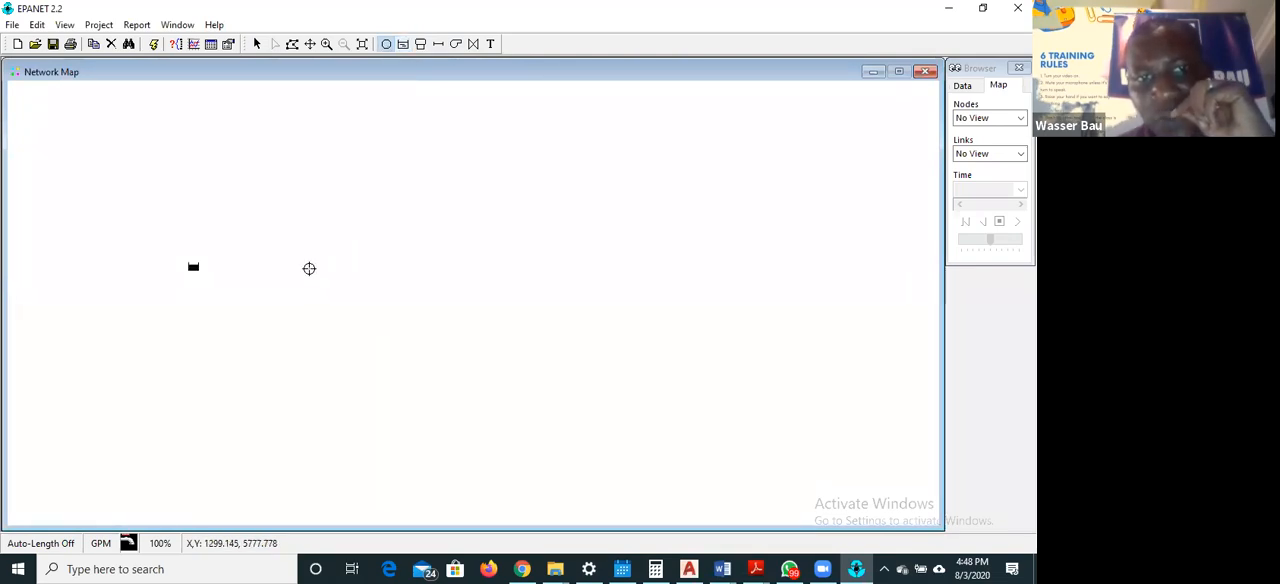
pyautogui.click(309, 268)
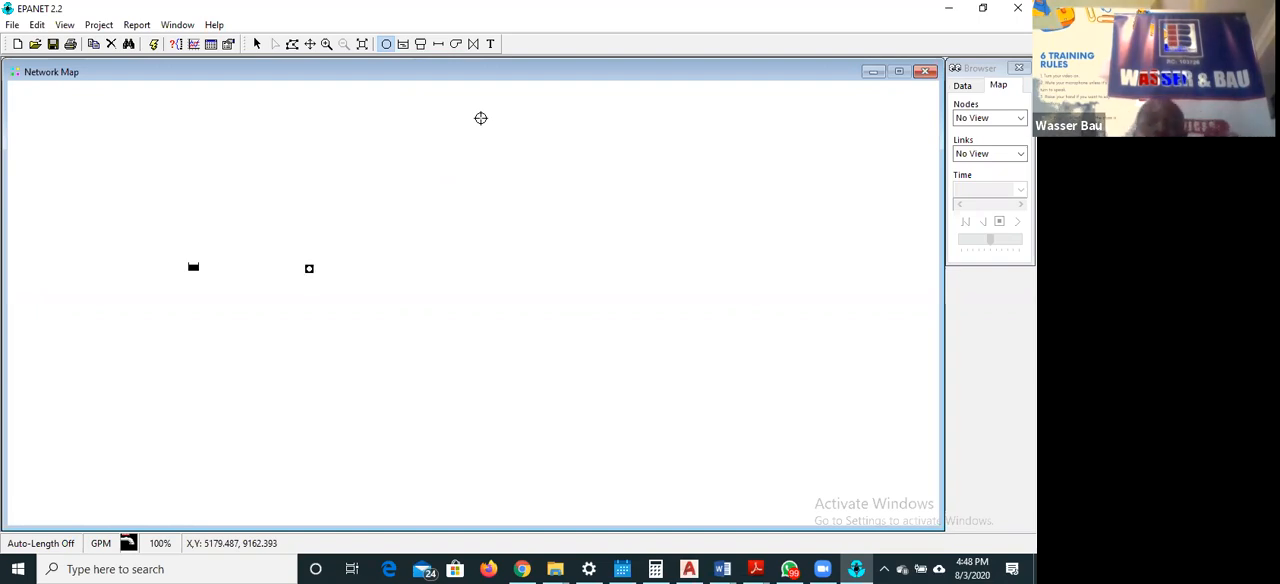
pyautogui.click(255, 44)
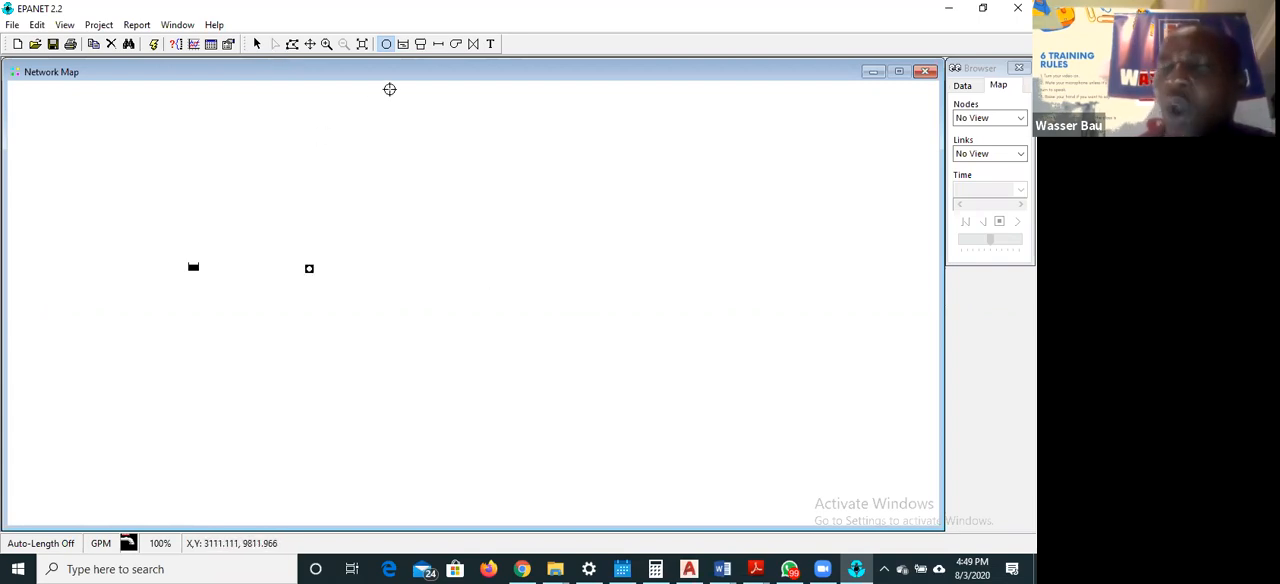
pyautogui.click(257, 43)
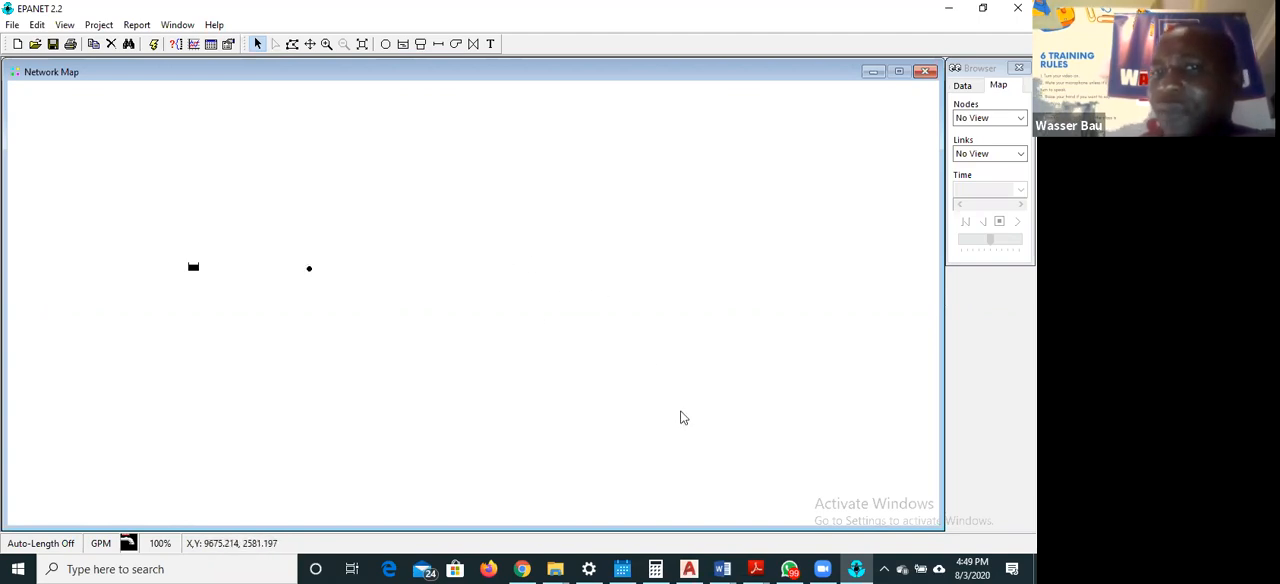
pyautogui.click(386, 45)
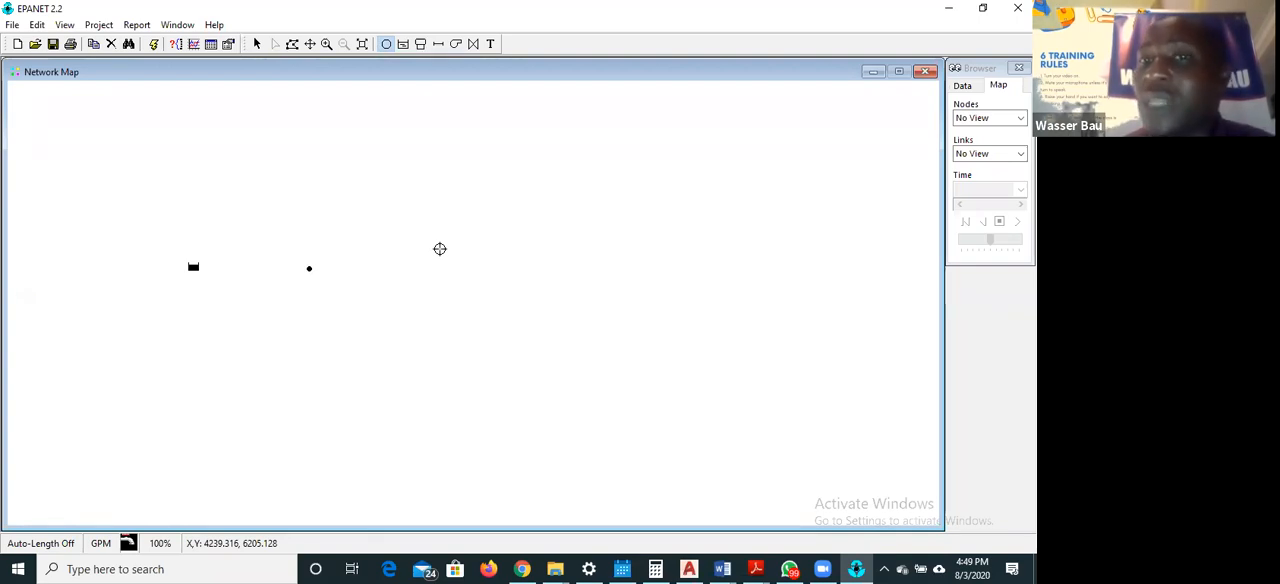
pyautogui.click(257, 45)
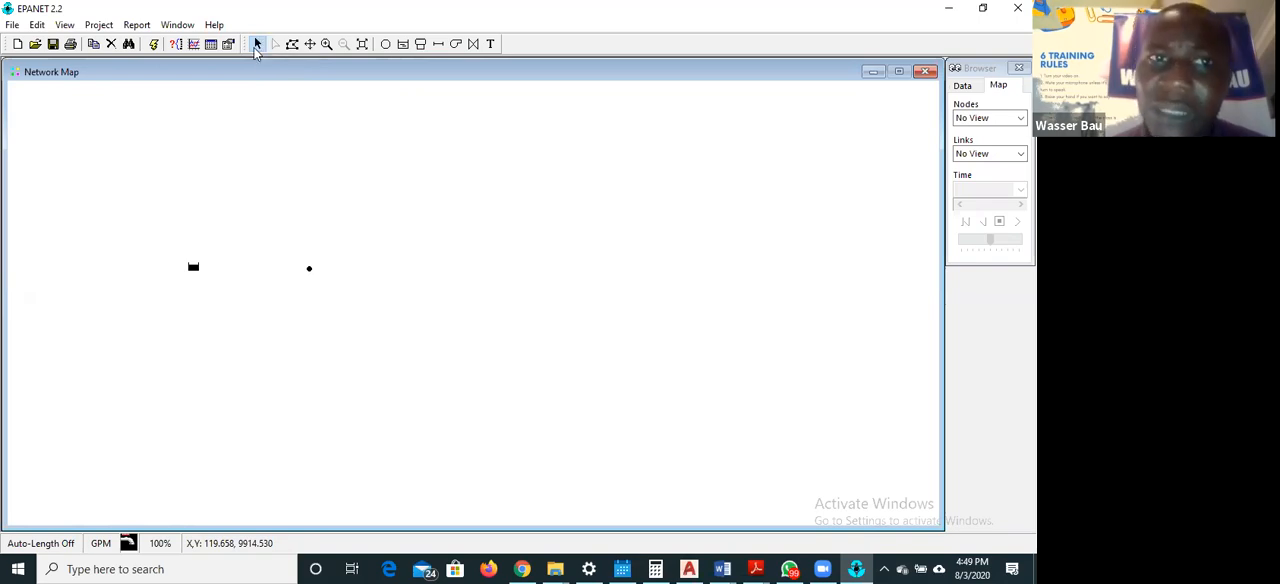
# Start deleting the junction beside the reservoir and decline the deletion
pyautogui.click(310, 270)
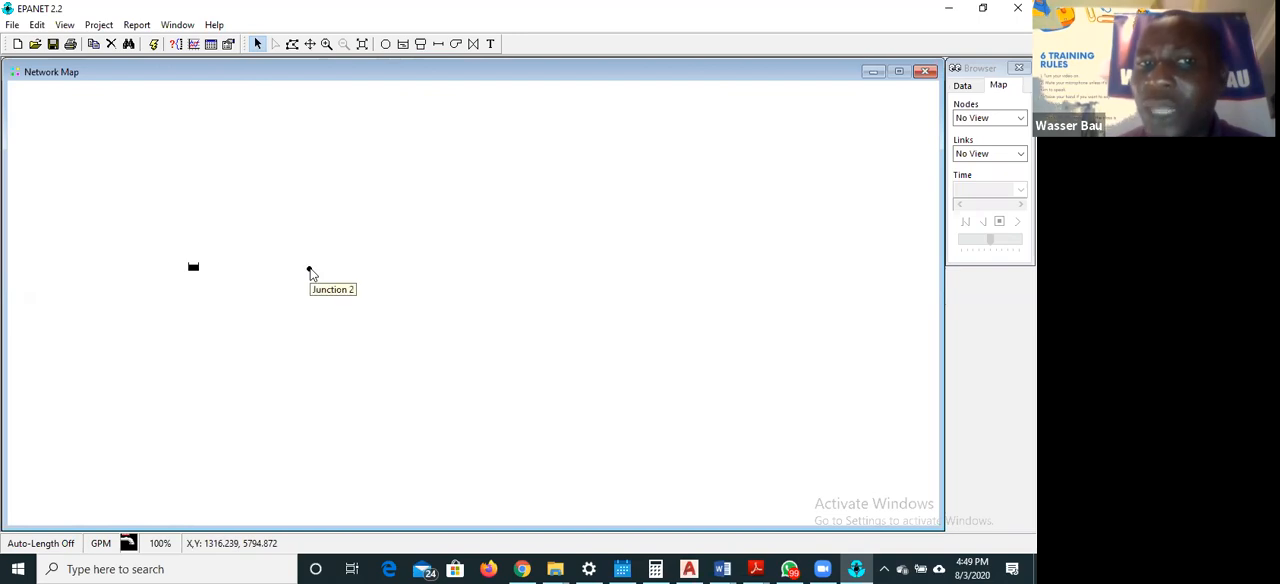
pyautogui.rightClick(310, 272)
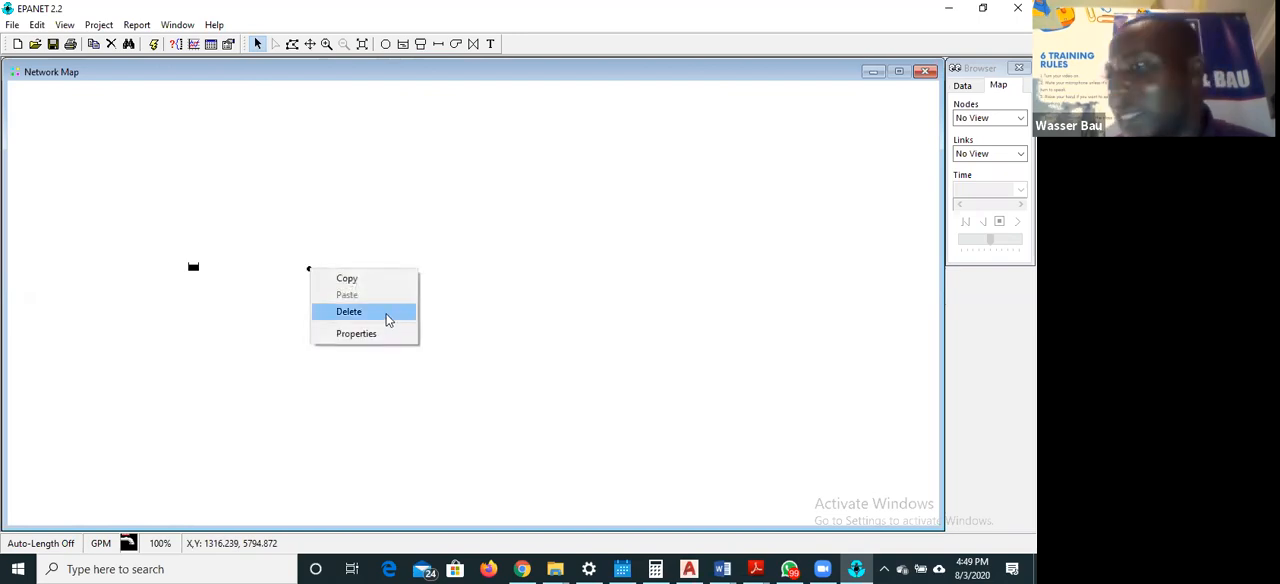
pyautogui.click(428, 300)
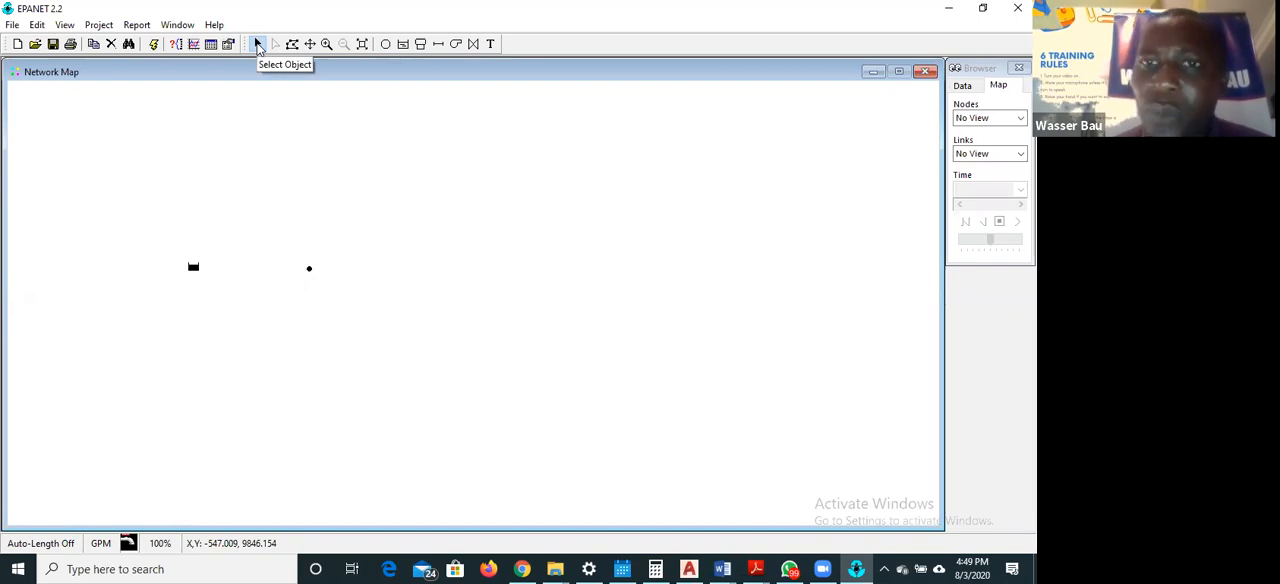
pyautogui.click(310, 272)
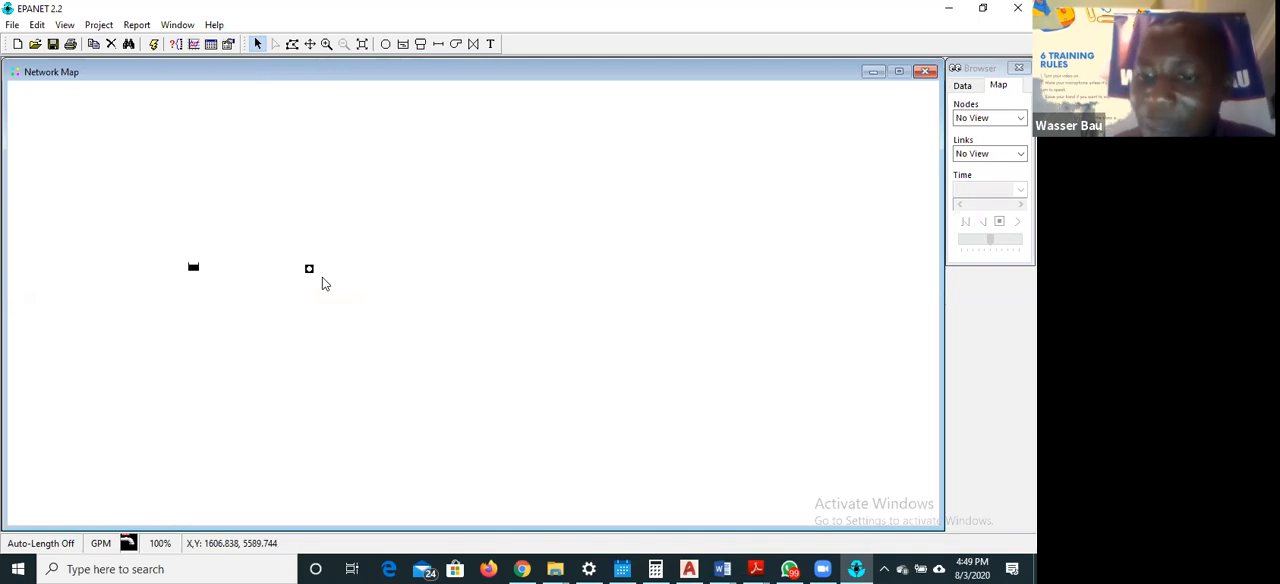
pyautogui.press('Delete')
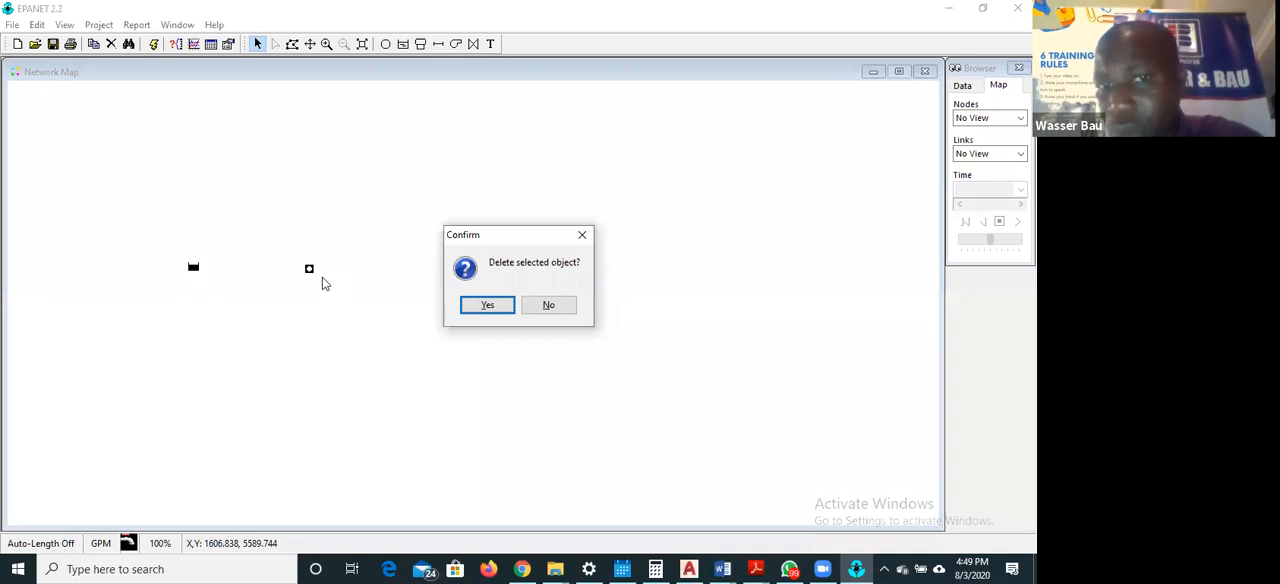
pyautogui.click(554, 307)
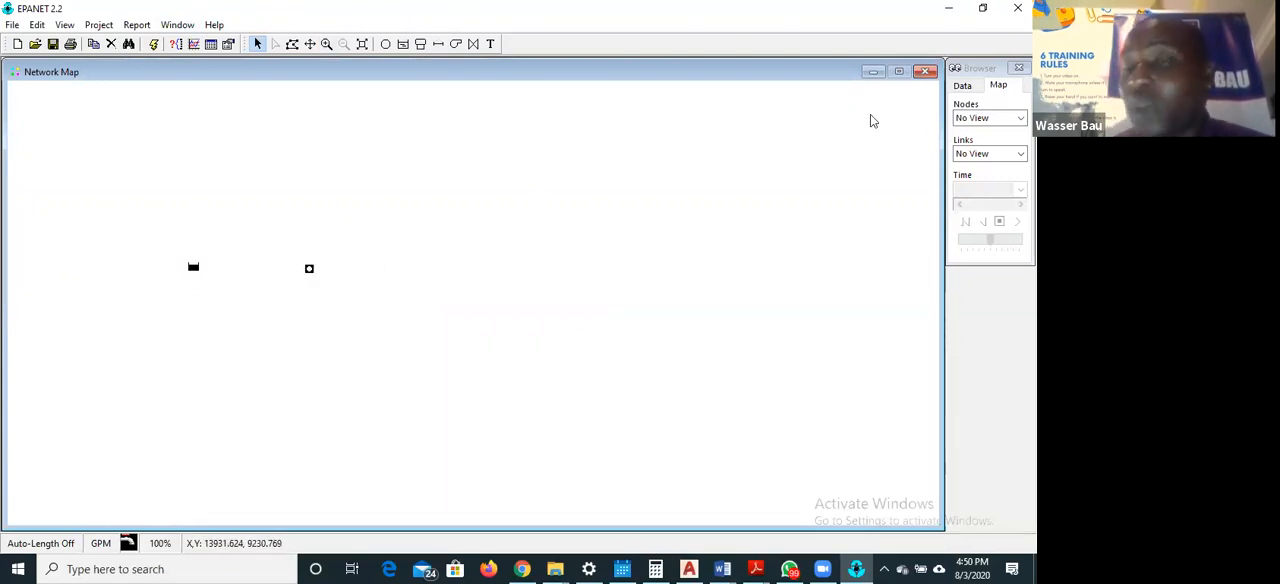
# Try default ID prefixes J for junctions and R for reservoirs in the project defaults, and discard them
pyautogui.click(92, 25)
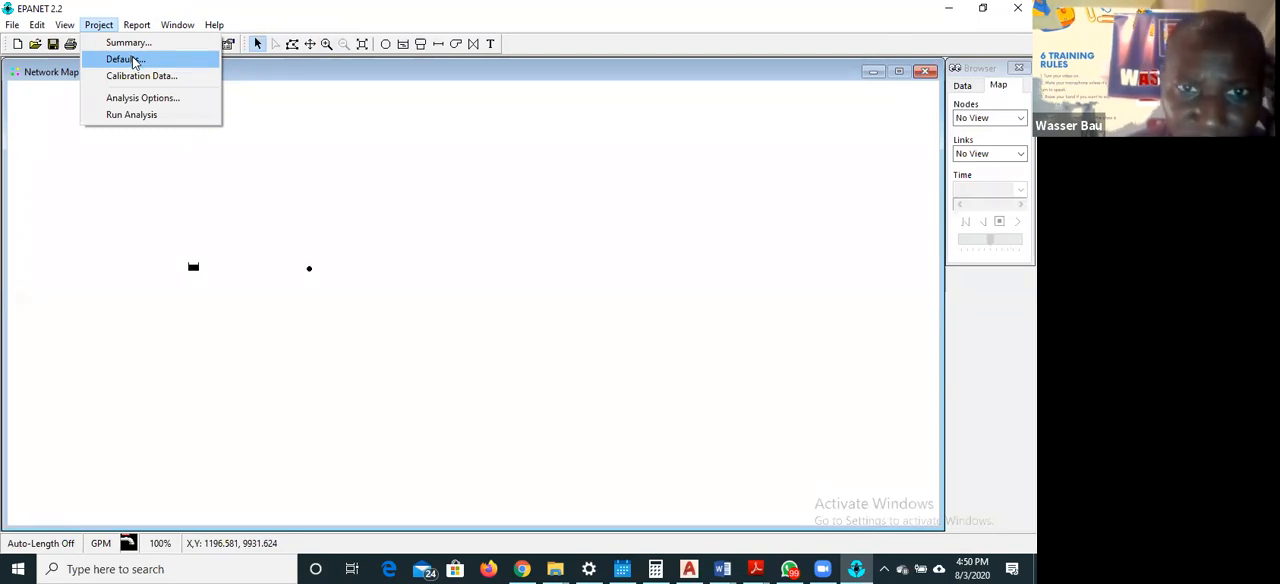
pyautogui.click(133, 60)
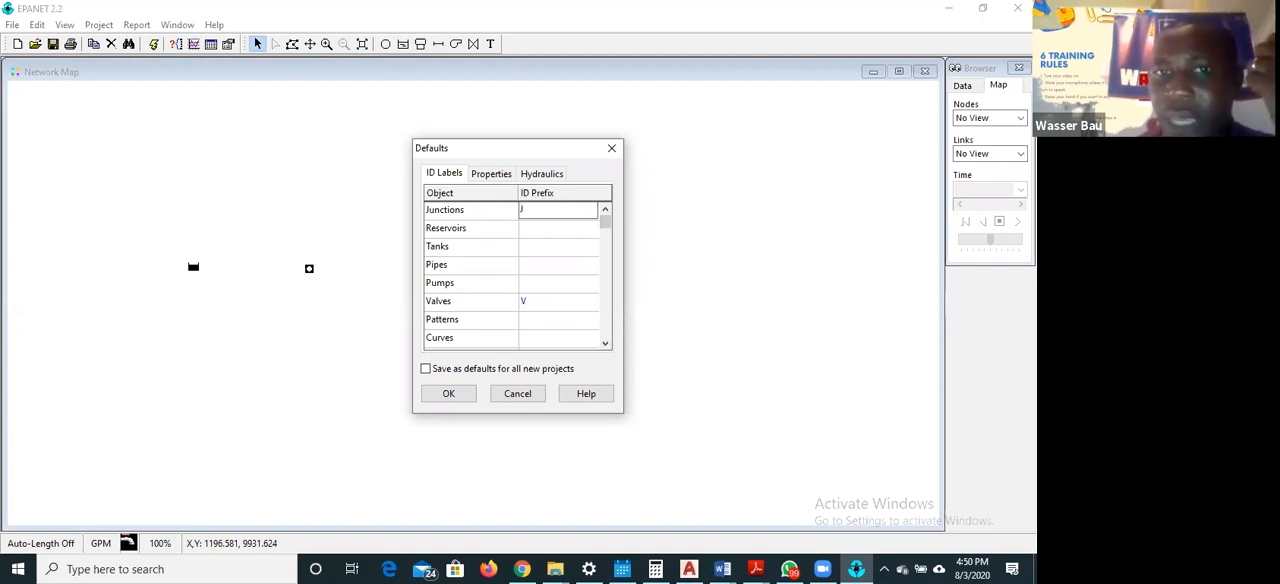
pyautogui.click(543, 227)
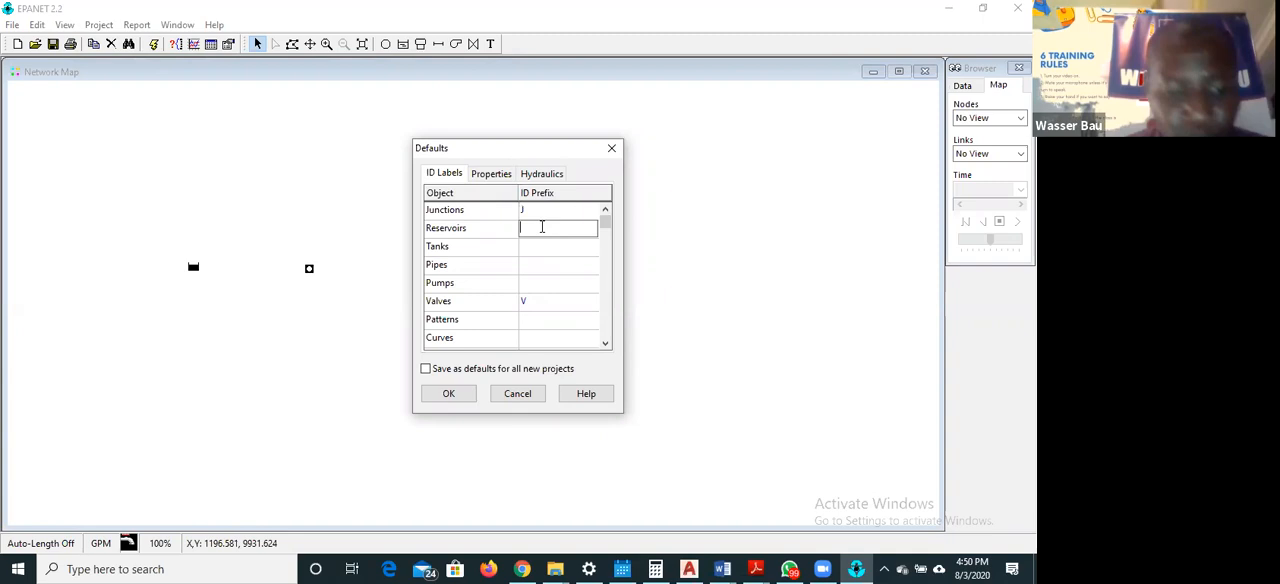
pyautogui.write('RR')
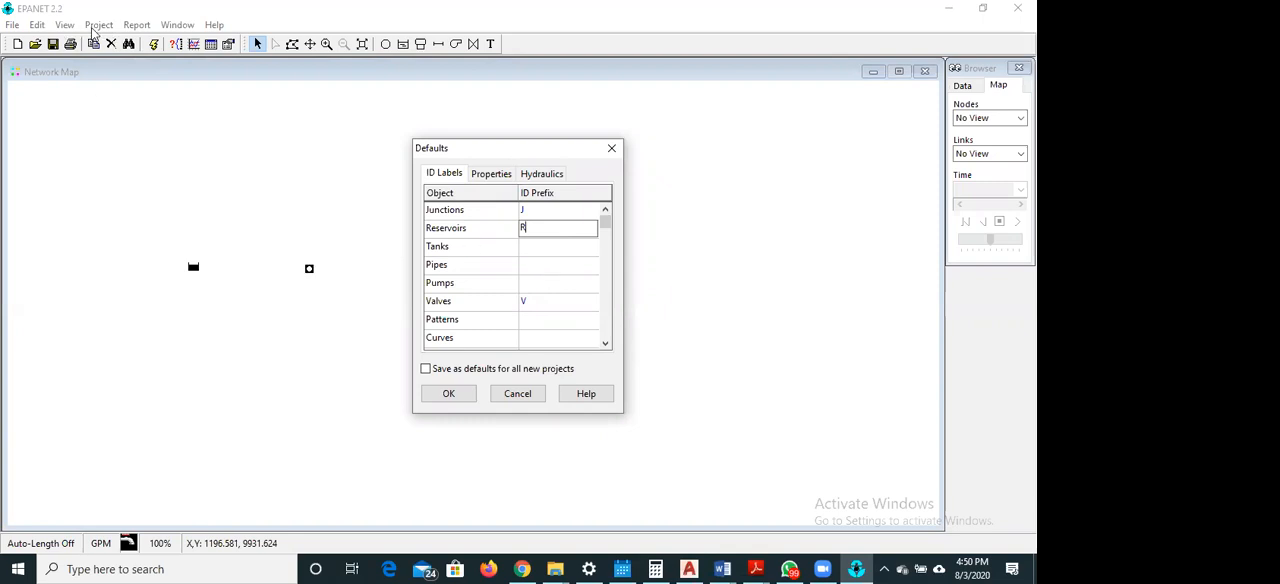
pyautogui.click(517, 393)
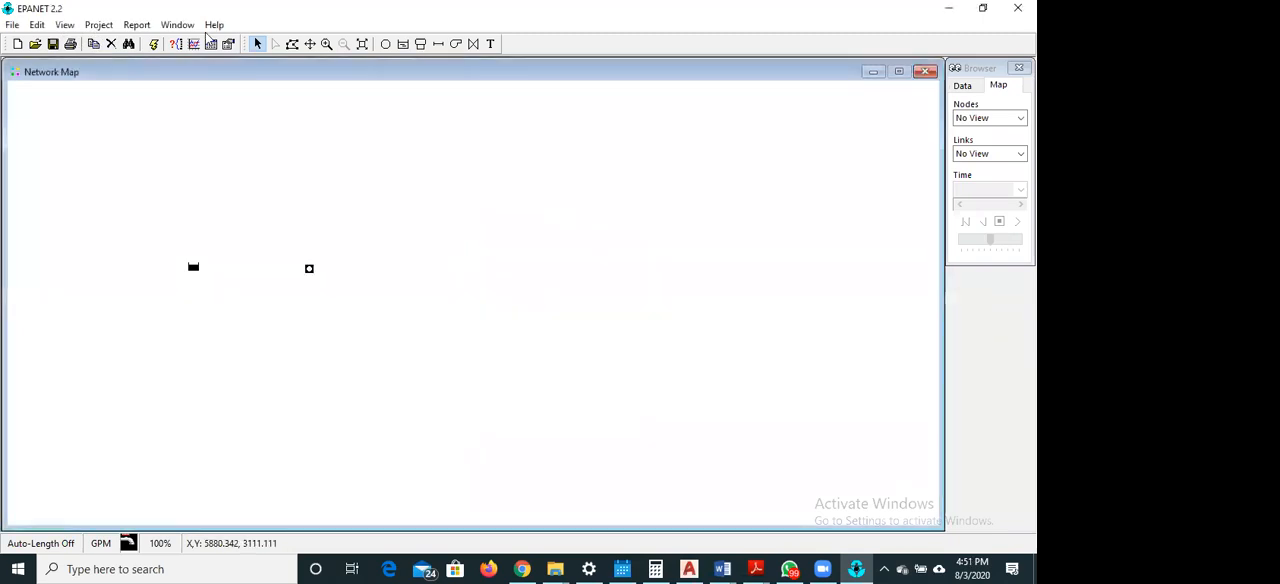
# Examine the ID label, property and hydraulic settings in the project defaults
pyautogui.click(101, 27)
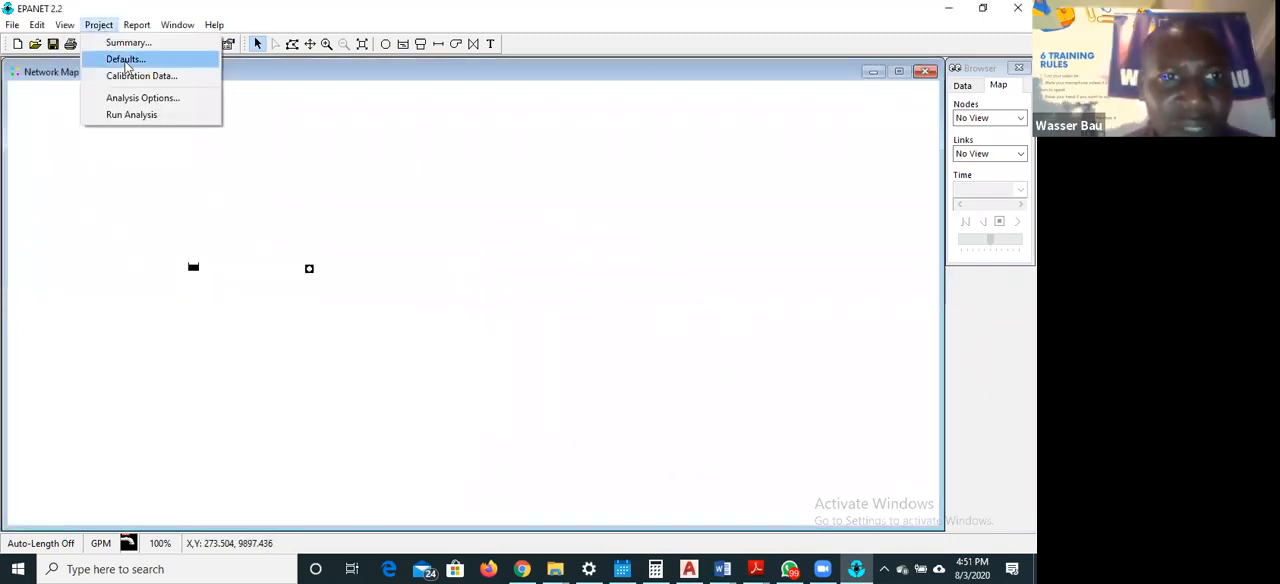
pyautogui.click(126, 59)
pyautogui.click(554, 210)
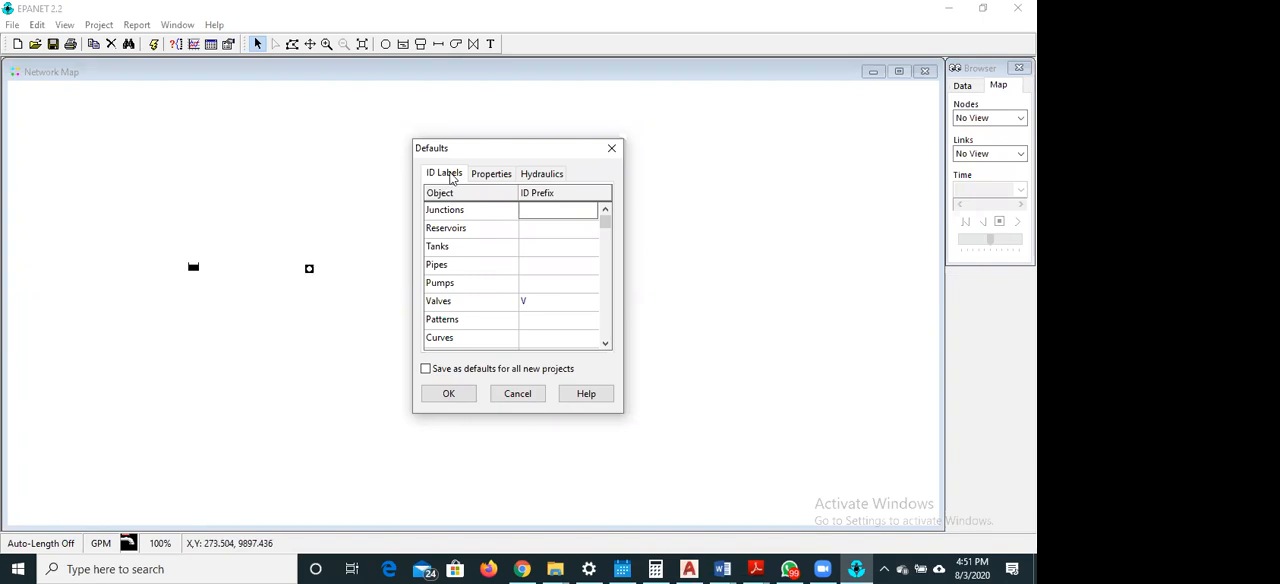
pyautogui.click(505, 176)
pyautogui.click(542, 175)
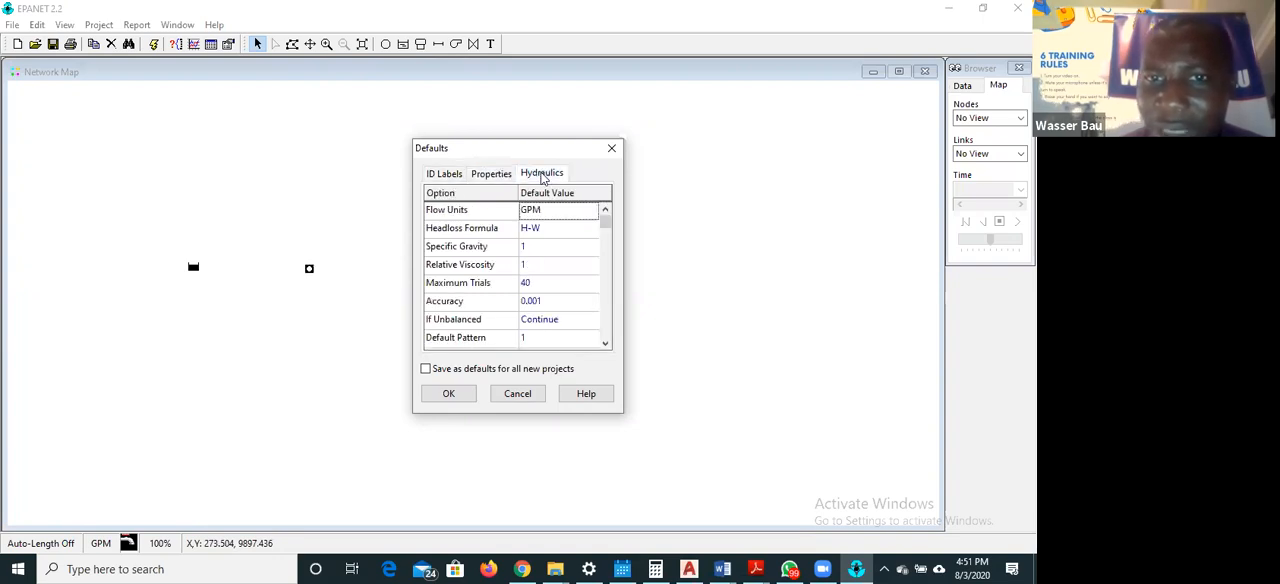
pyautogui.click(445, 175)
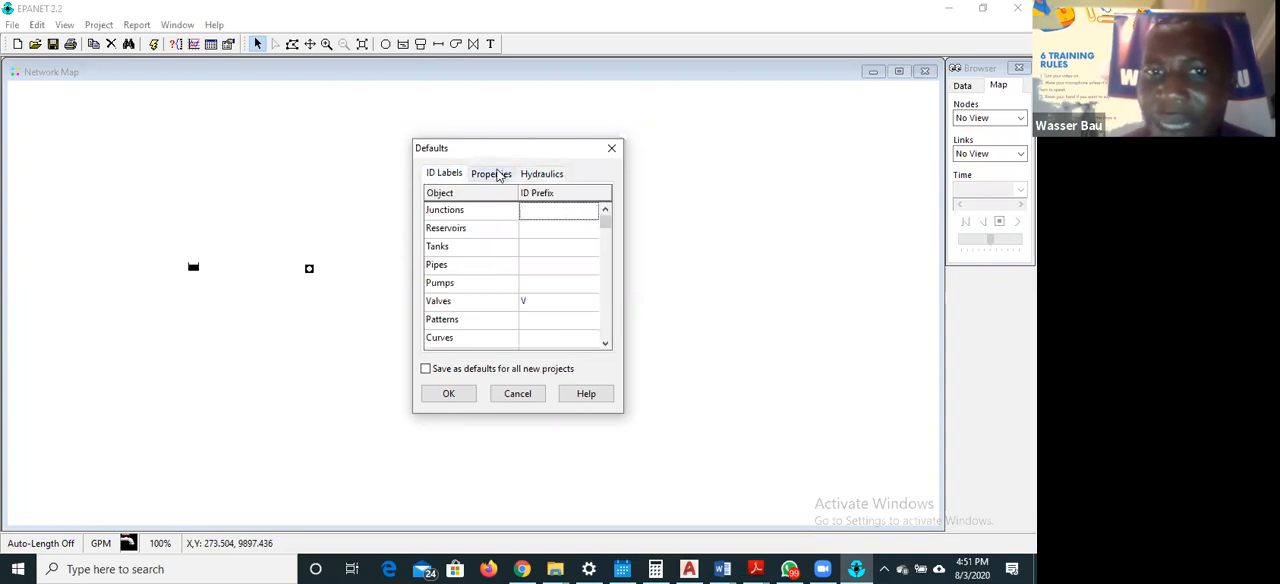
pyautogui.click(493, 178)
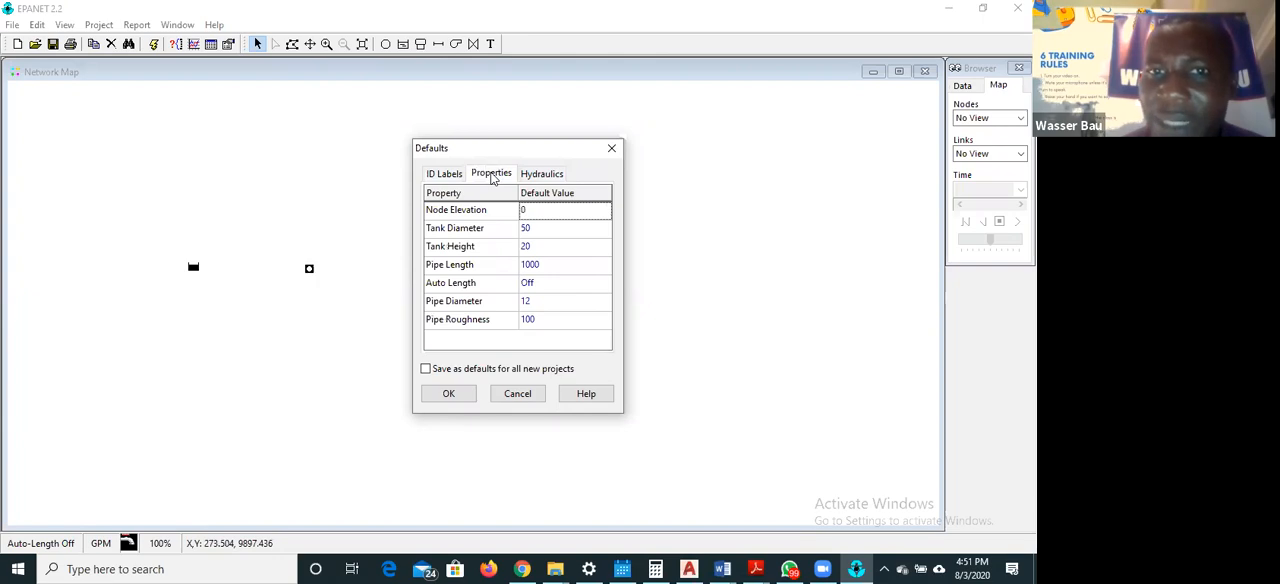
pyautogui.click(541, 176)
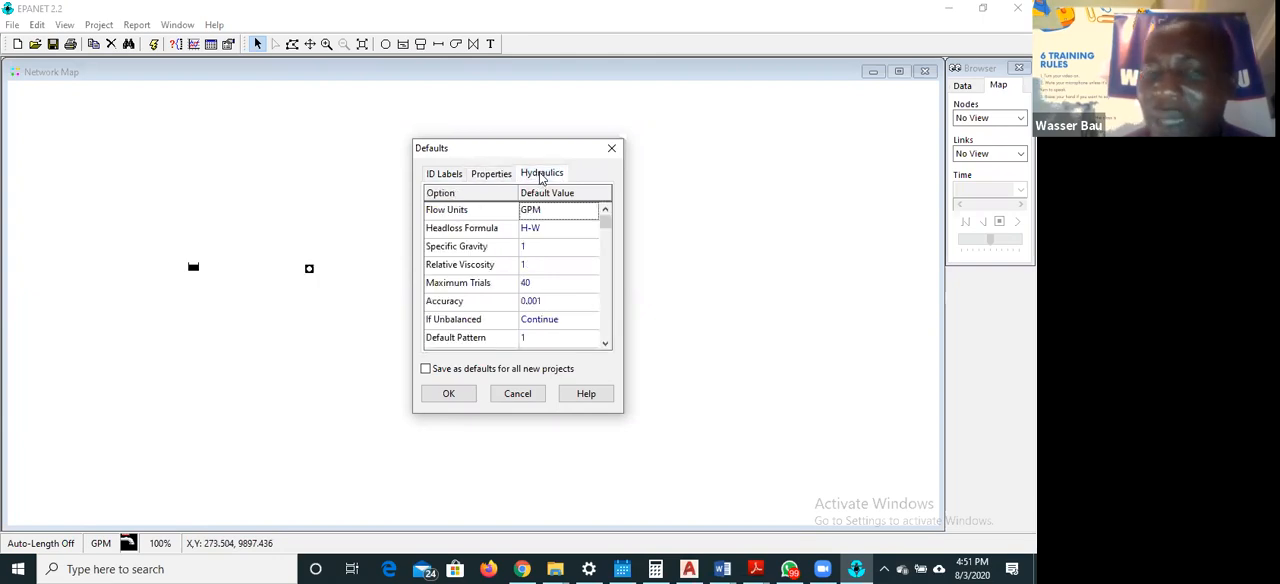
pyautogui.click(445, 176)
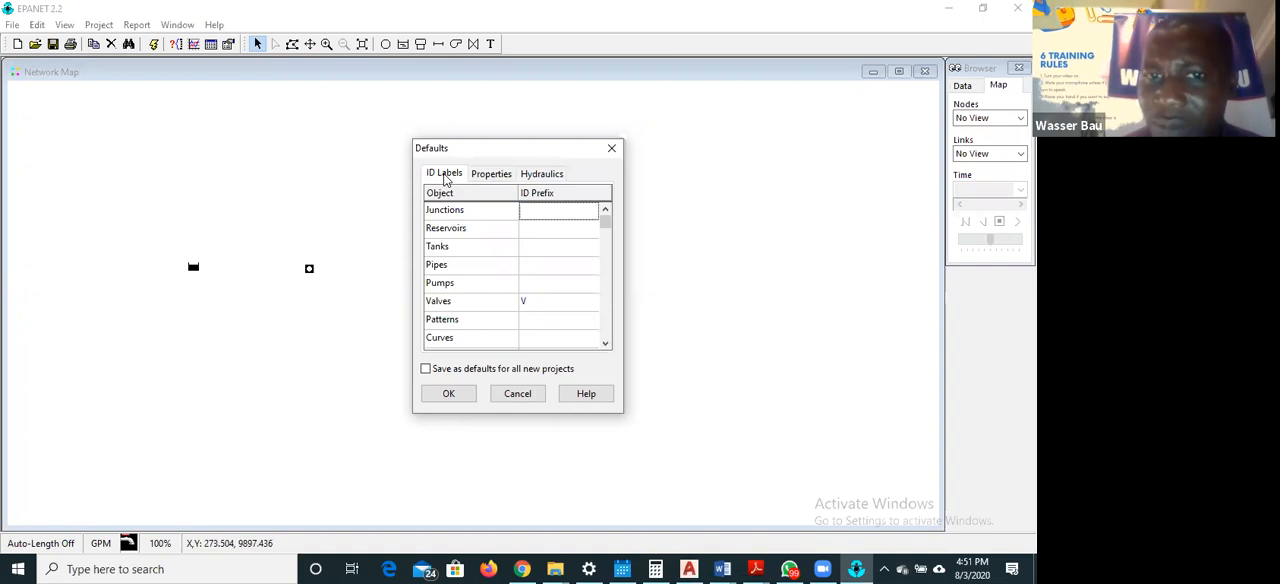
# Clear the default ID prefix for valves and go to the ID Increment setting
pyautogui.click(533, 300)
pyautogui.press('BackSpace')
pyautogui.press('Down')
pyautogui.press('Down')
pyautogui.press('Down')
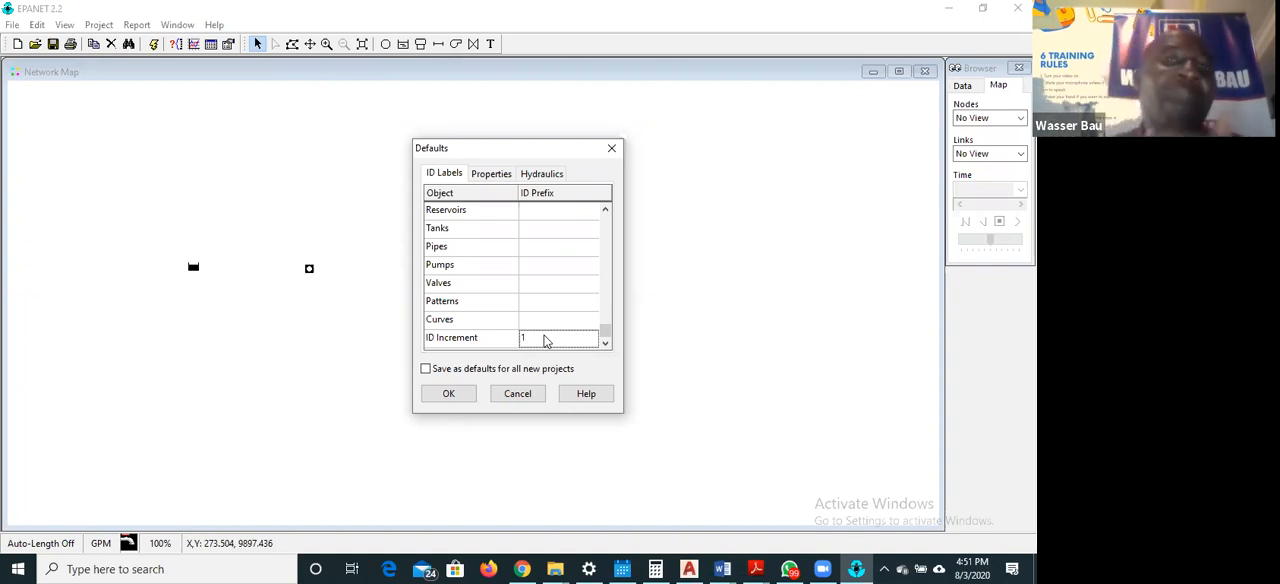
# Review the available flow units in the hydraulic defaults and choose GPM
pyautogui.click(542, 176)
pyautogui.scroll(2, 603, 252)
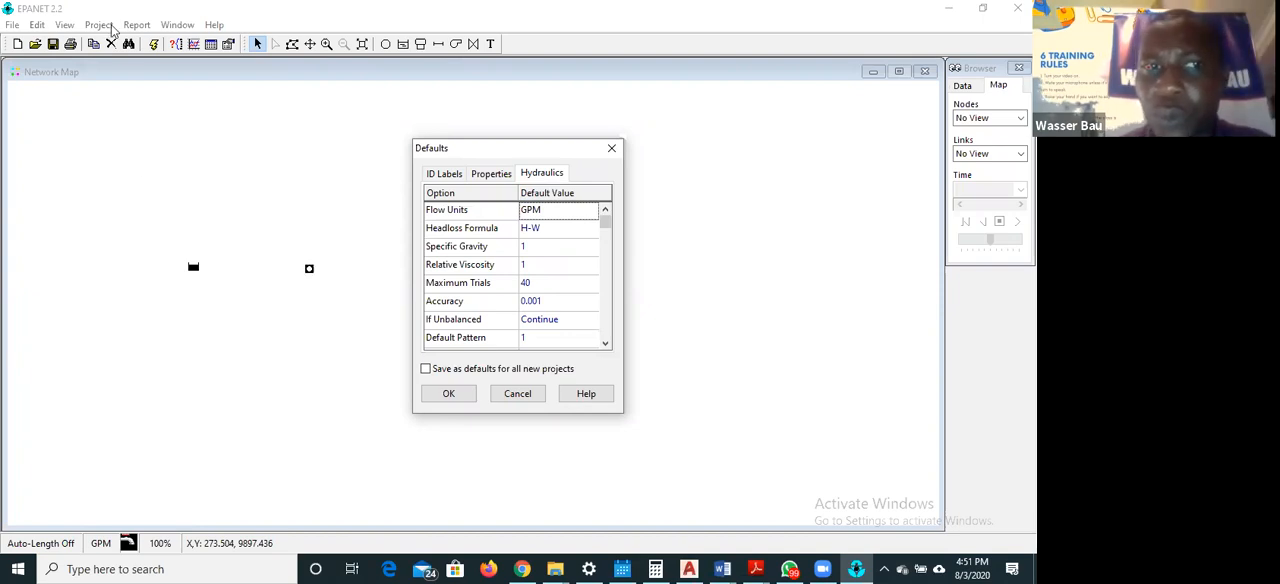
pyautogui.click(565, 210)
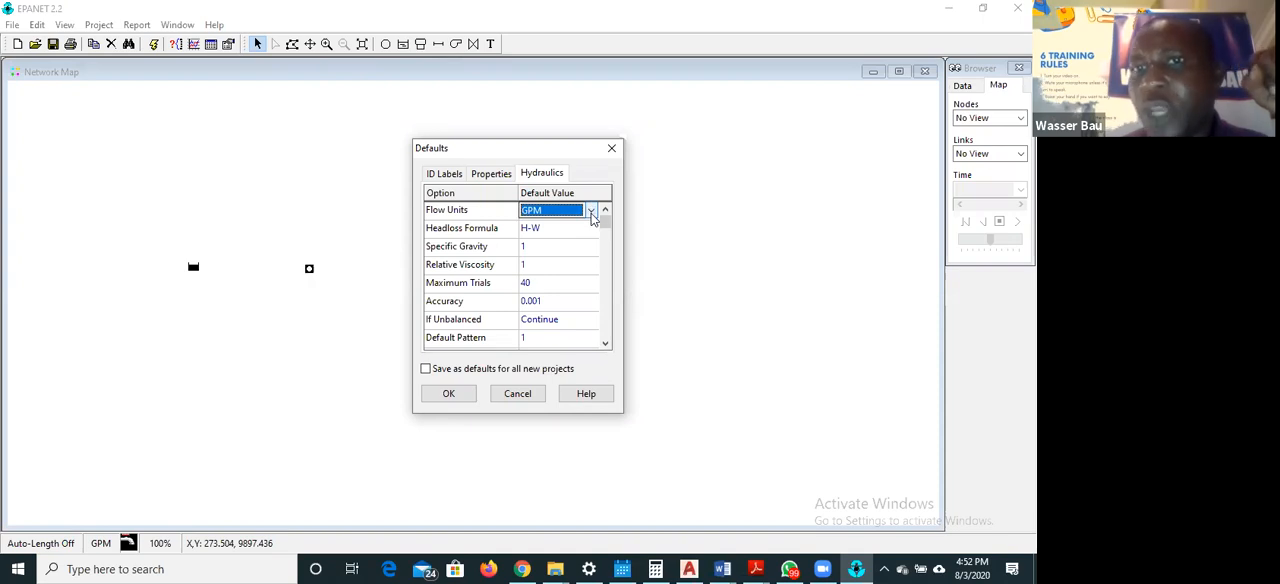
pyautogui.click(591, 211)
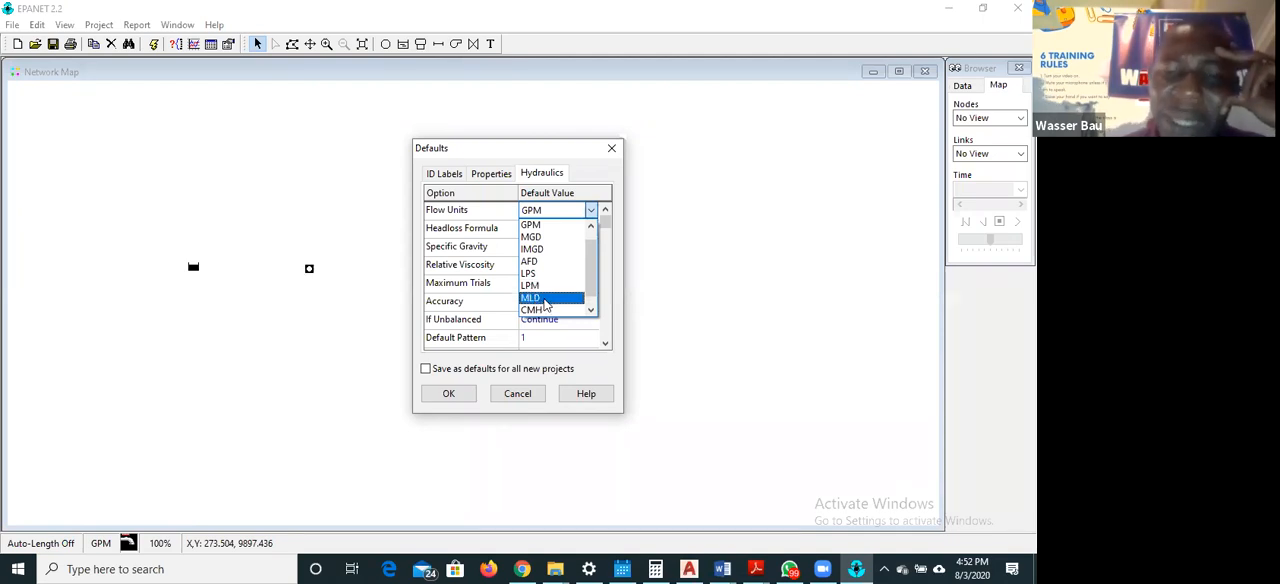
pyautogui.scroll(-1, 546, 305)
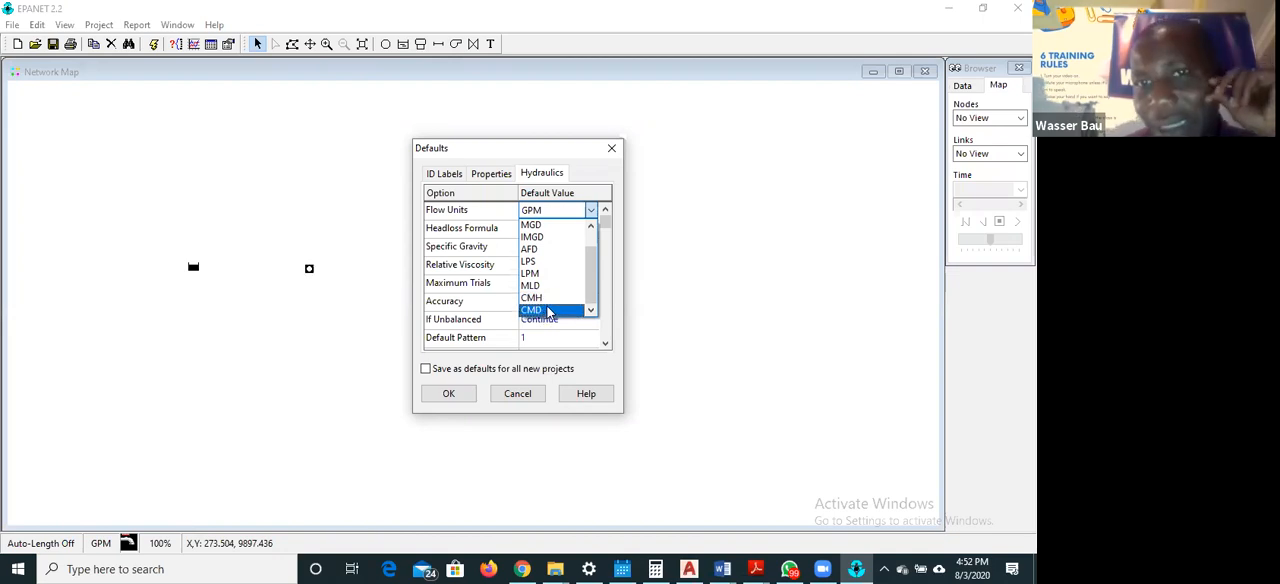
pyautogui.click(590, 224)
pyautogui.click(590, 224)
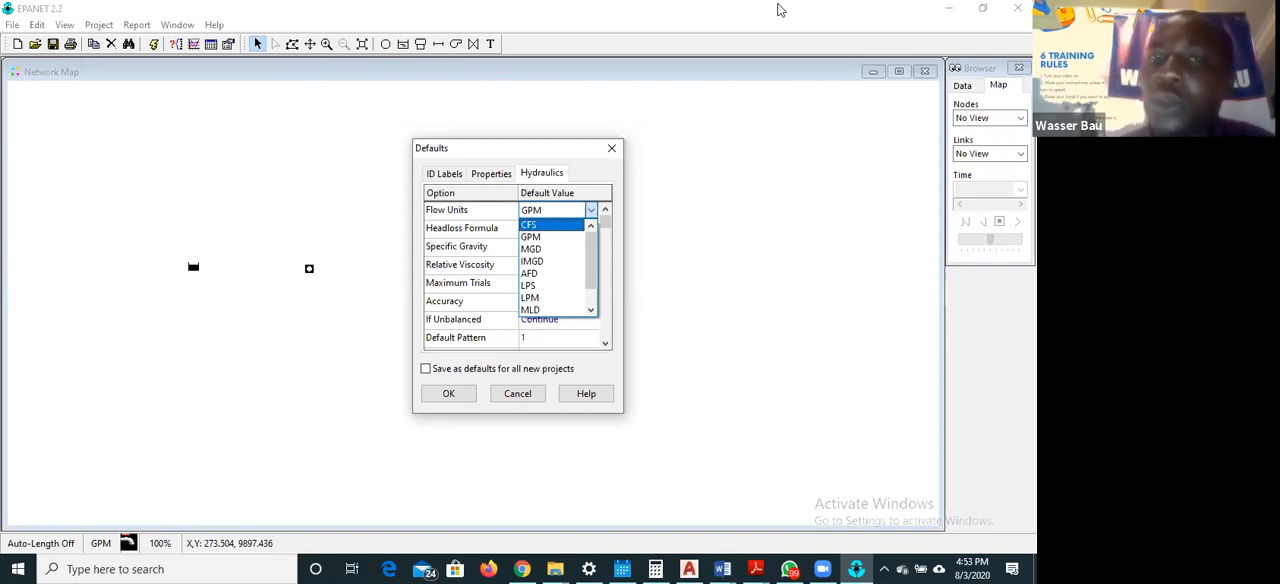
pyautogui.click(577, 237)
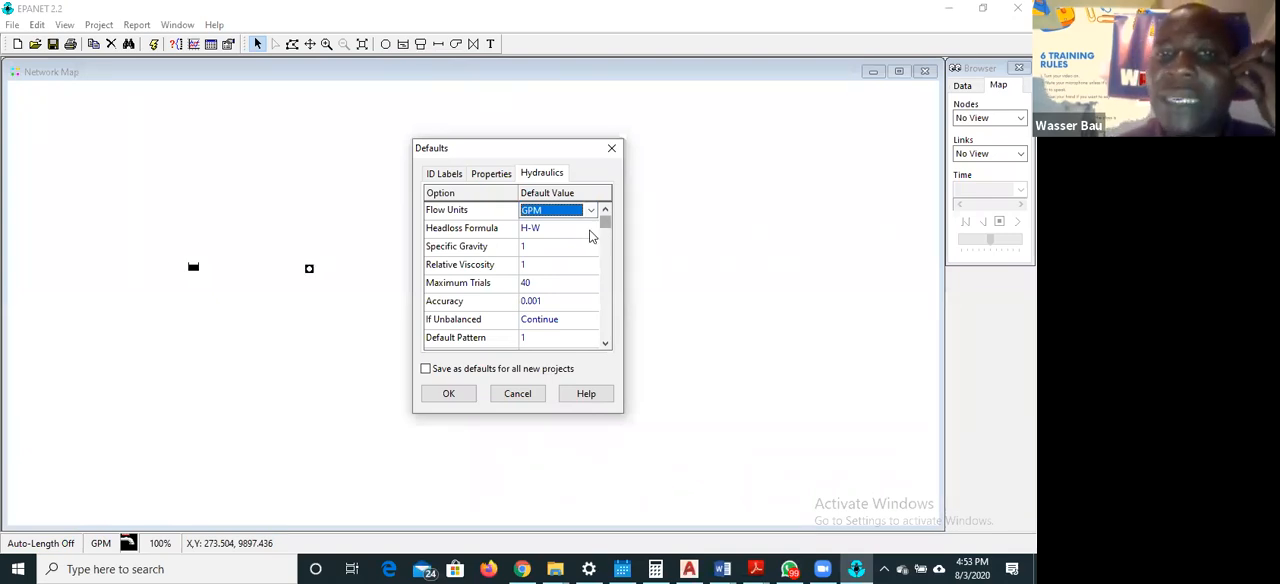
# Choose H-W as the default headloss formula
pyautogui.click(590, 234)
pyautogui.click(590, 232)
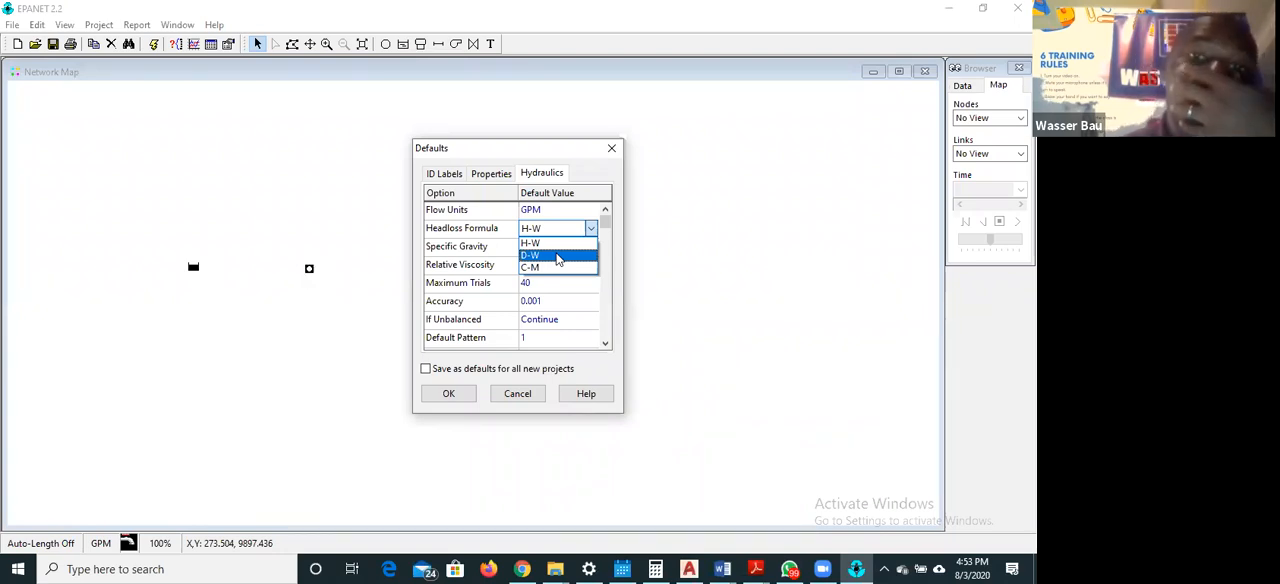
pyautogui.click(555, 244)
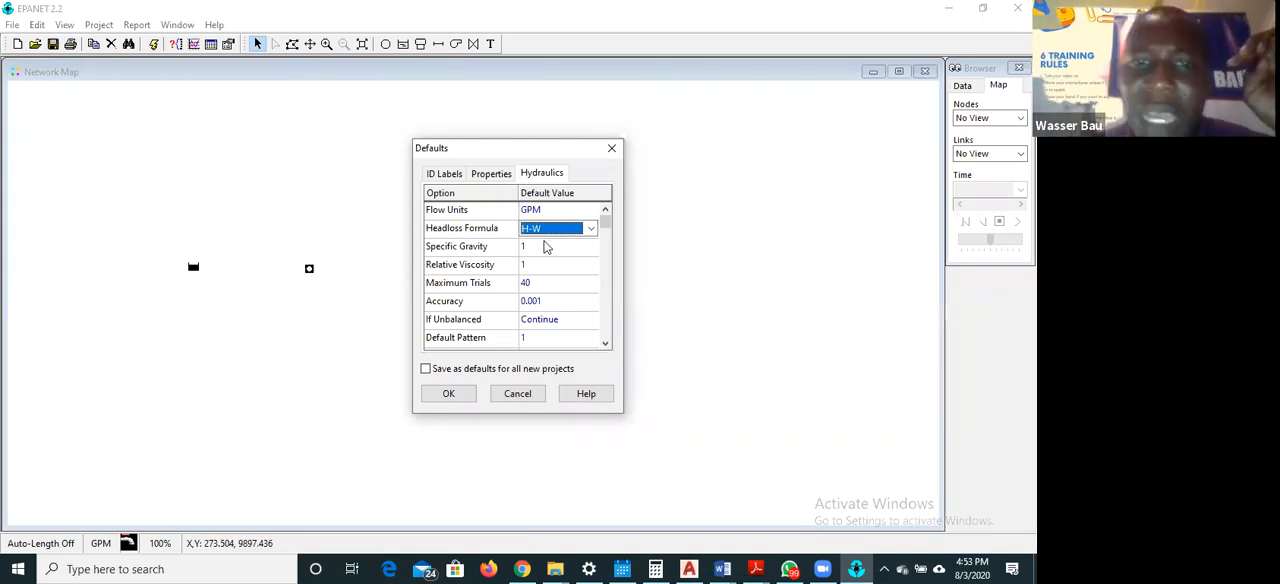
# Set the default hydraulic accuracy to 0.1 and review the remaining options in the hydraulic defaults
pyautogui.click(553, 301)
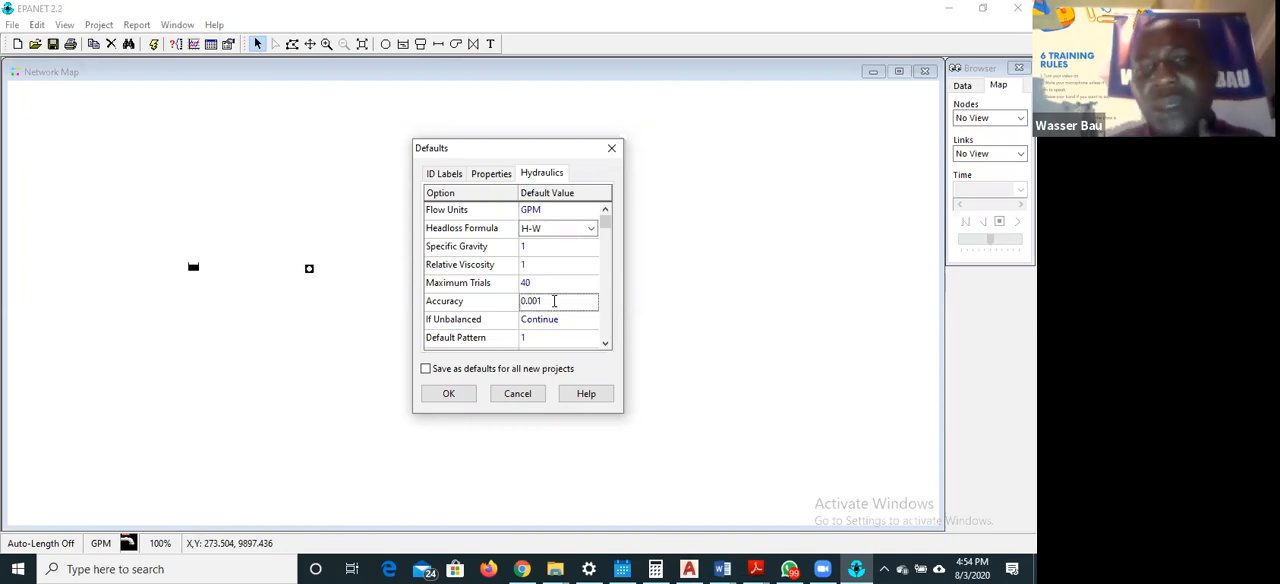
pyautogui.write('0')
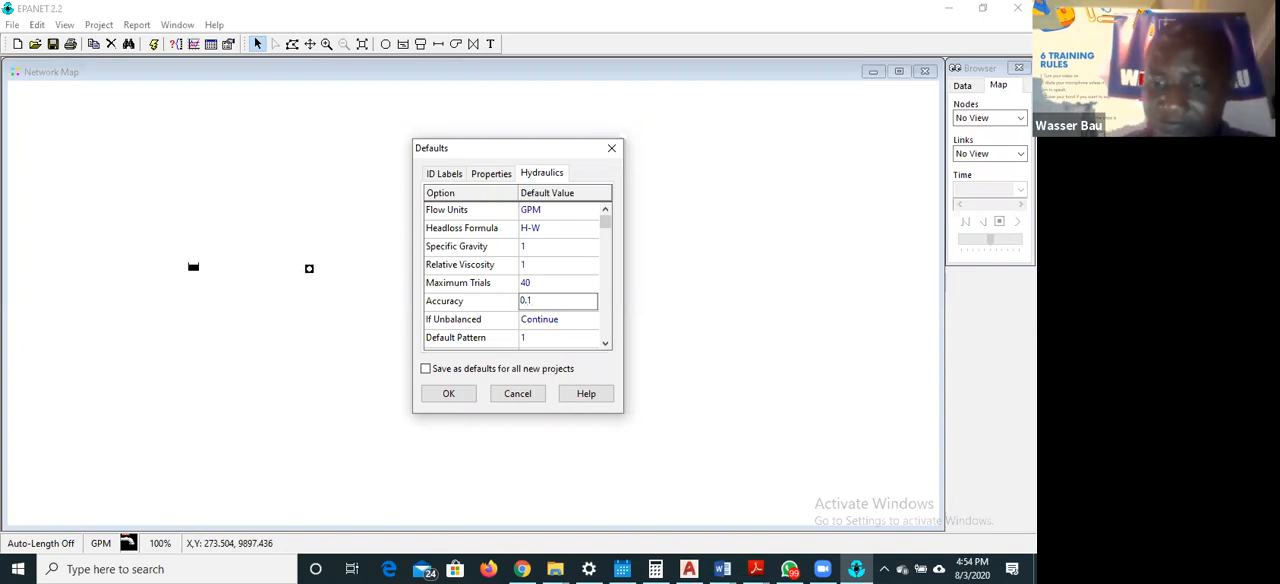
pyautogui.press('Return')
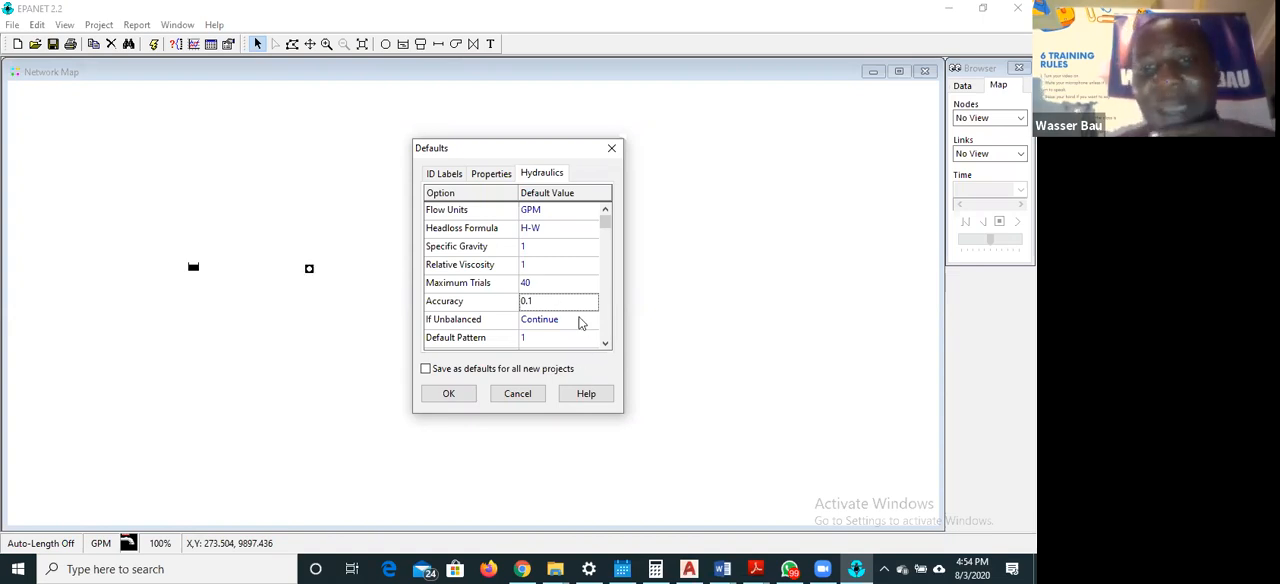
pyautogui.click(605, 342)
pyautogui.click(605, 342)
pyautogui.click(605, 342)
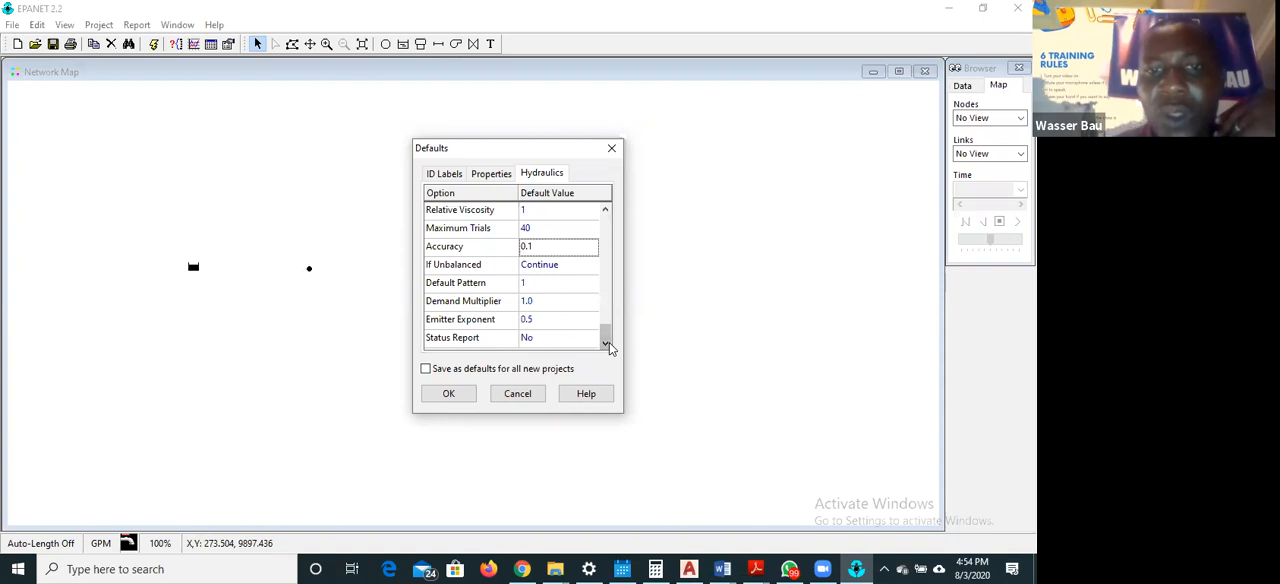
pyautogui.click(615, 567)
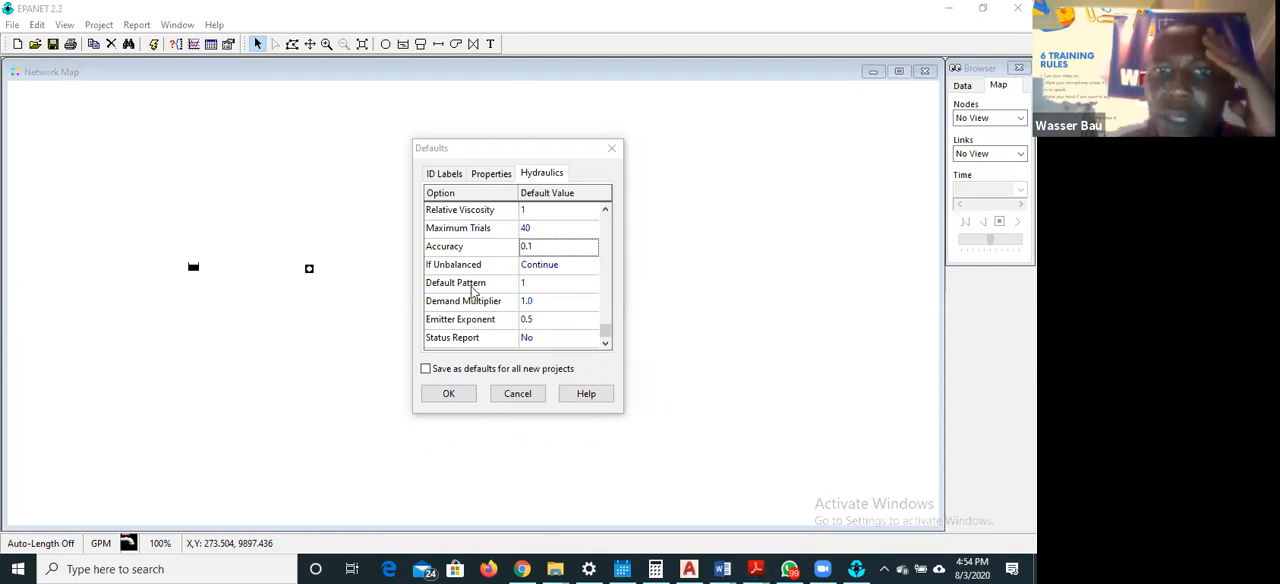
pyautogui.click(577, 302)
pyautogui.scroll(8, 585, 280)
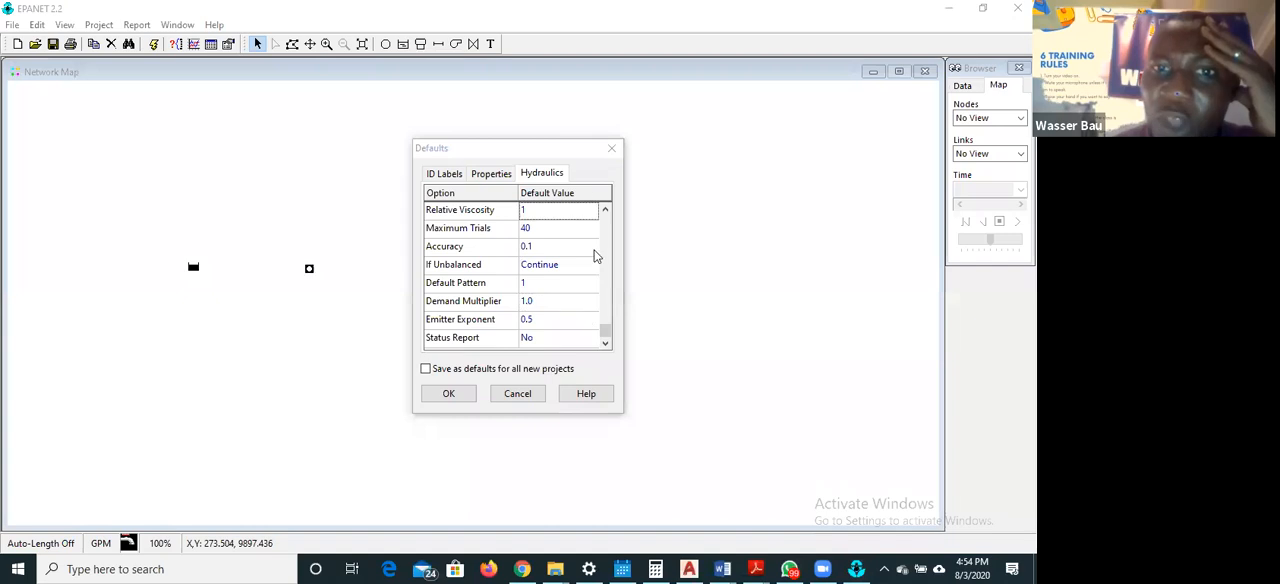
# Set the default pipe diameter to 6 and the default pipe roughness to 130 in the property defaults
pyautogui.click(491, 176)
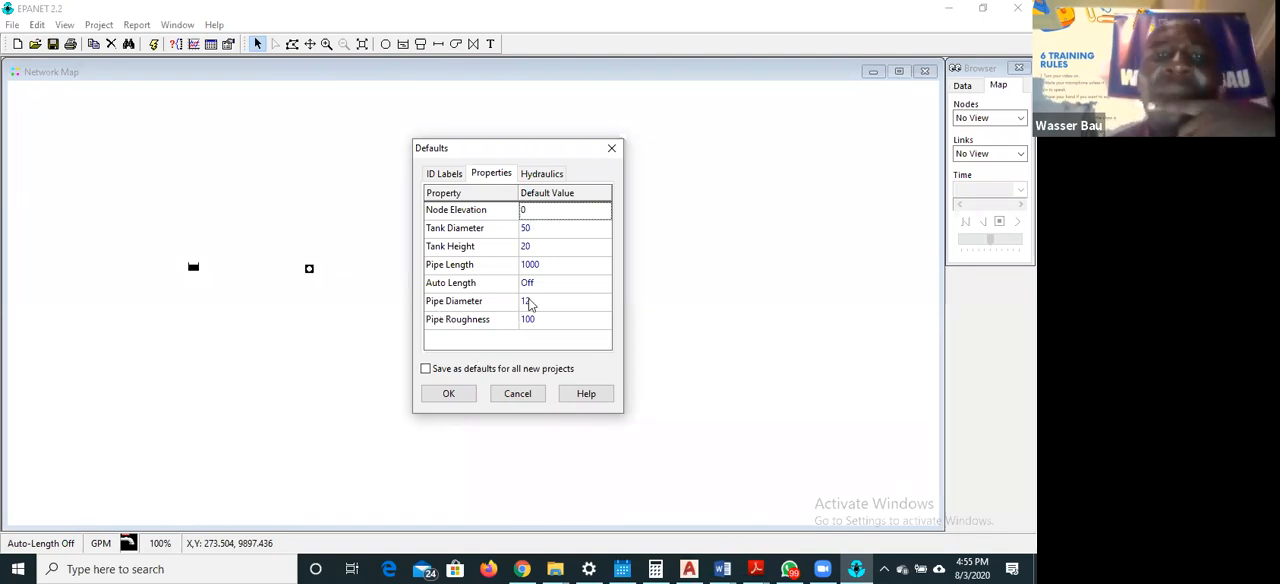
pyautogui.click(552, 303)
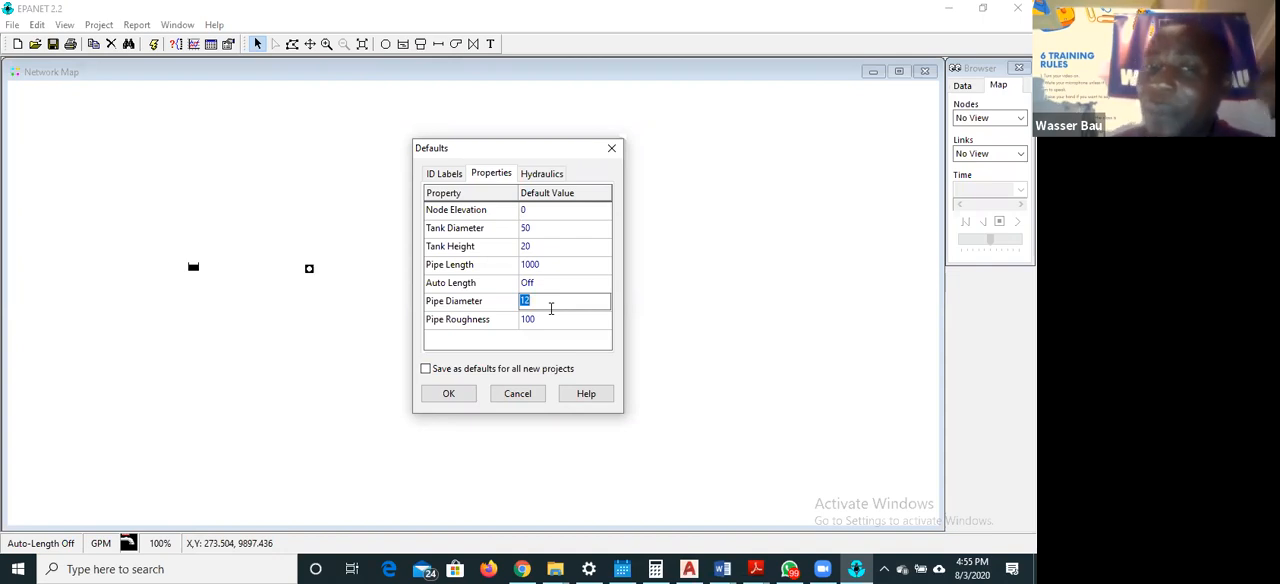
pyautogui.click(551, 309)
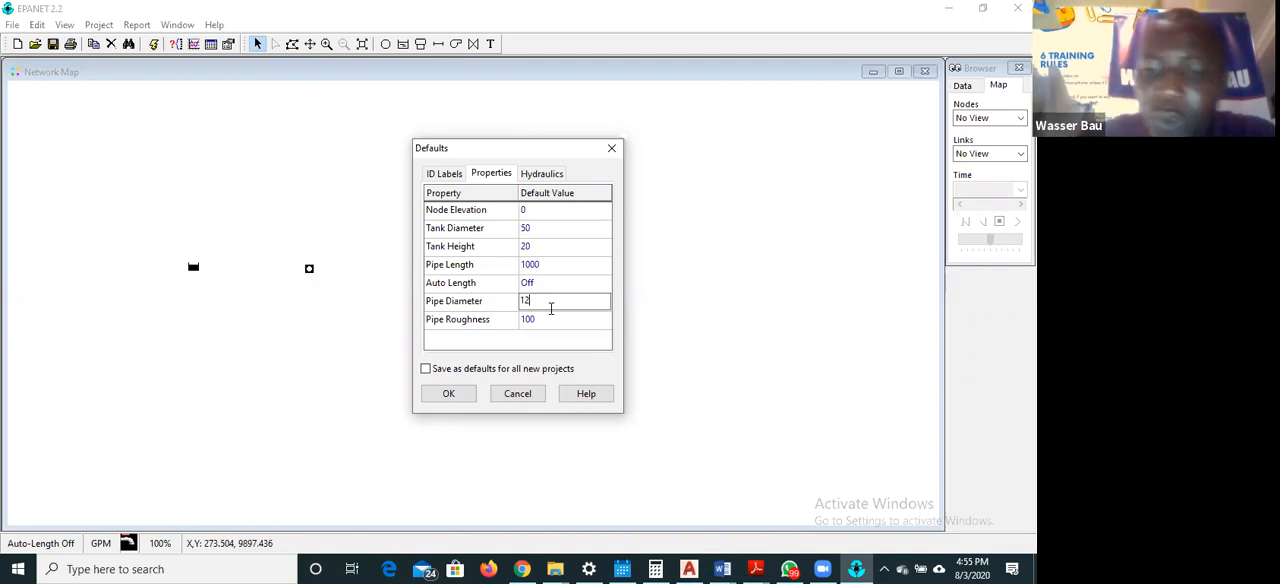
pyautogui.press('BackSpace')
pyautogui.press('BackSpace')
pyautogui.write('6')
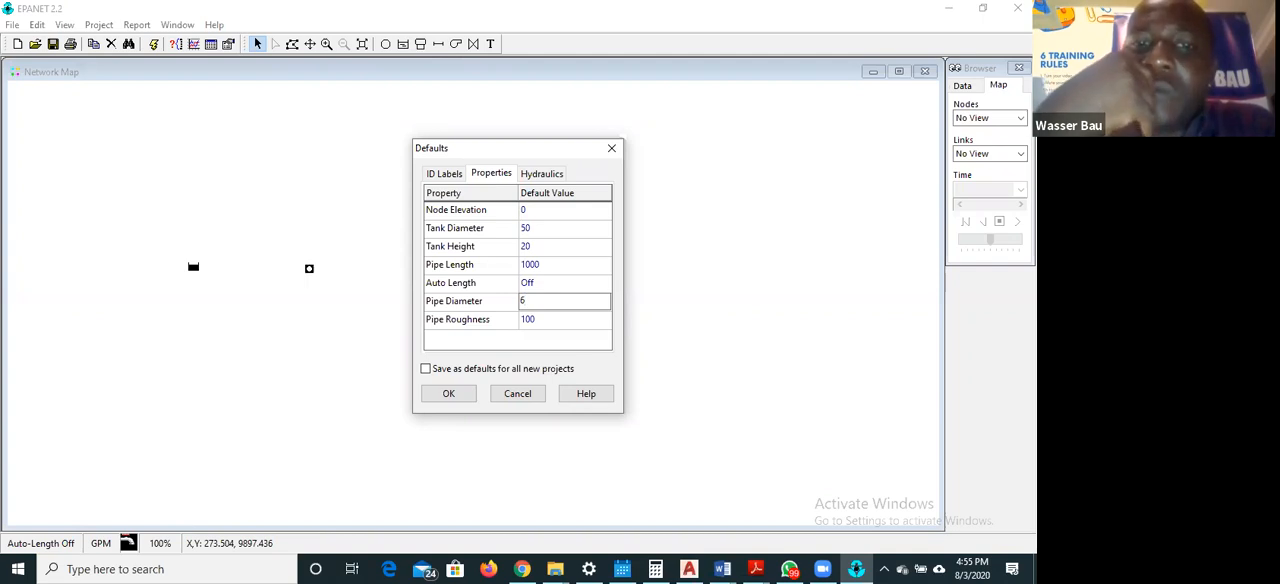
pyautogui.click(550, 318)
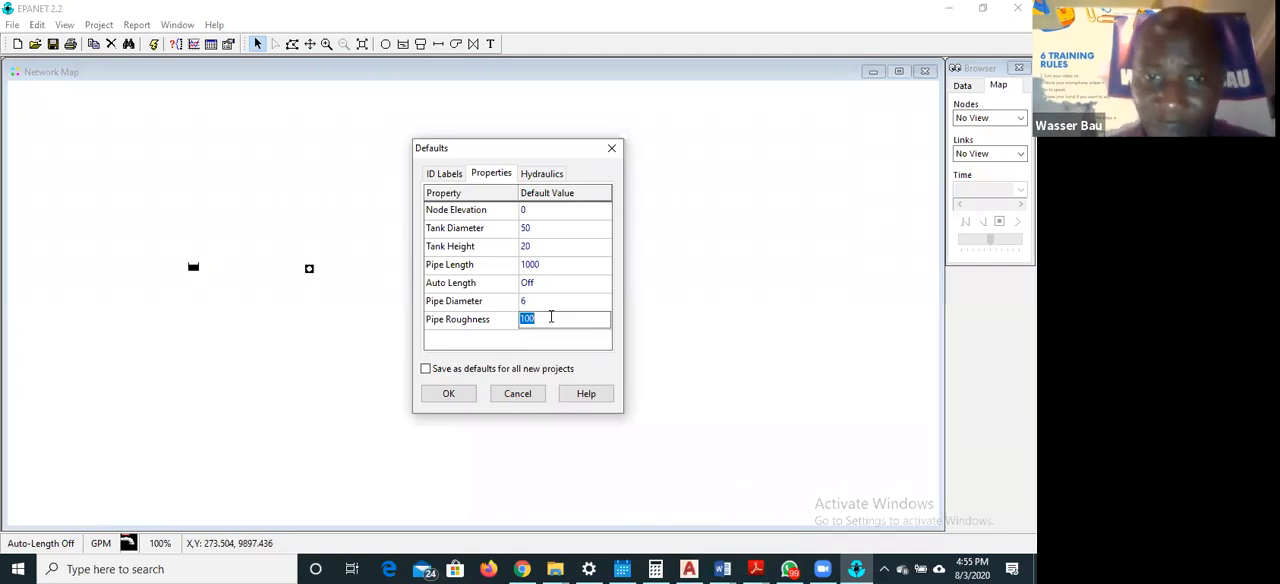
pyautogui.write('130')
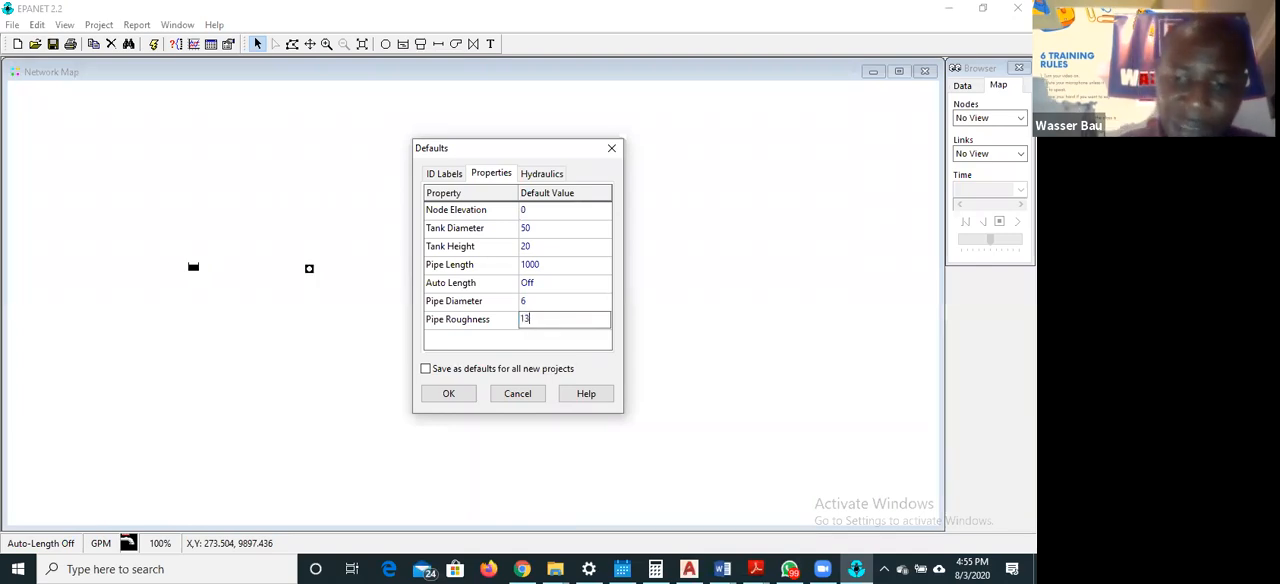
pyautogui.click(552, 299)
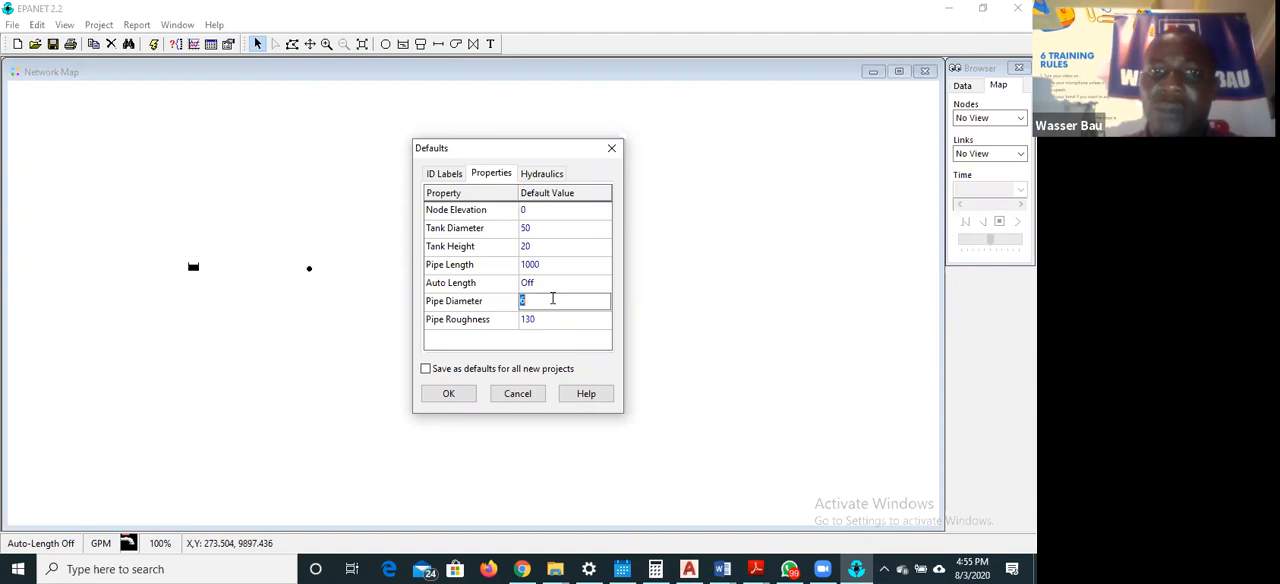
pyautogui.click(445, 174)
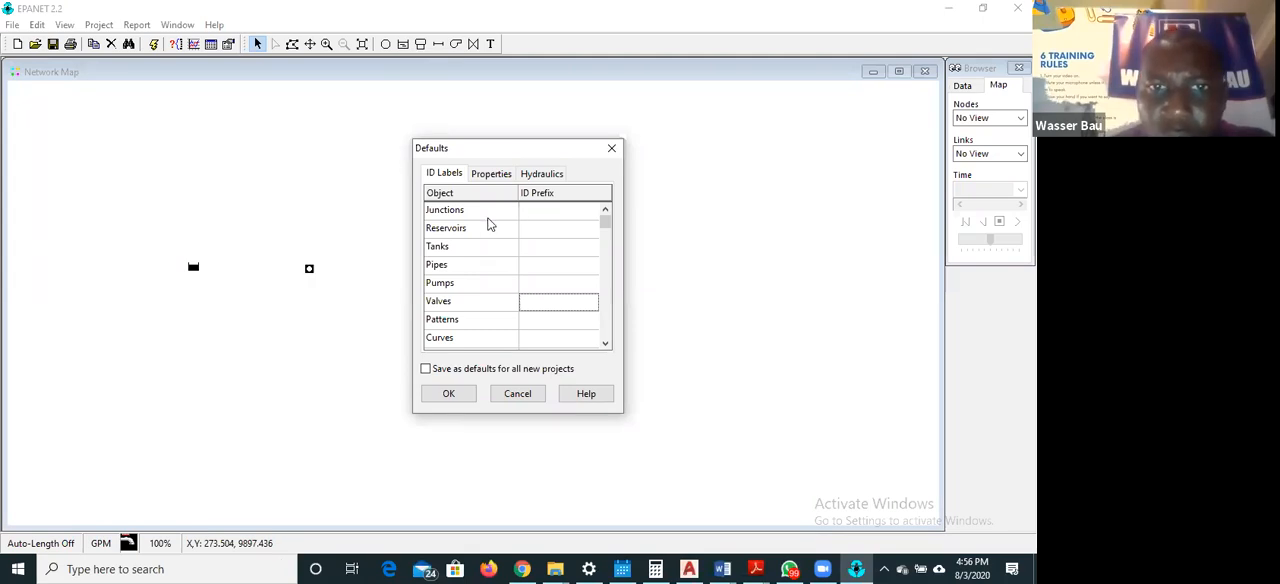
pyautogui.click(470, 214)
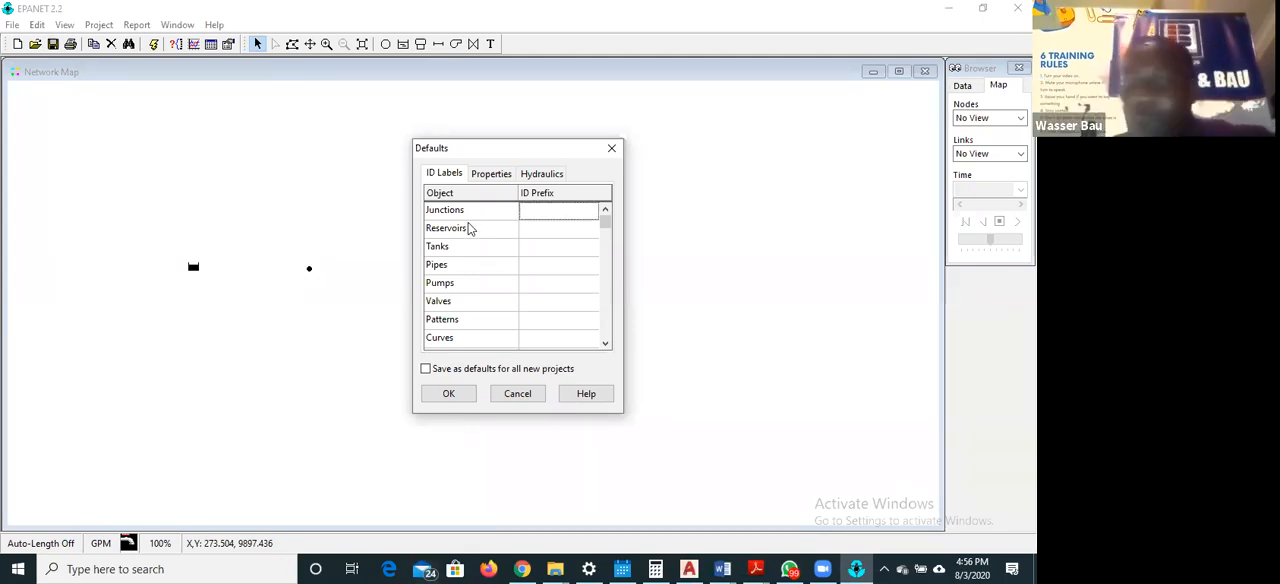
pyautogui.click(529, 210)
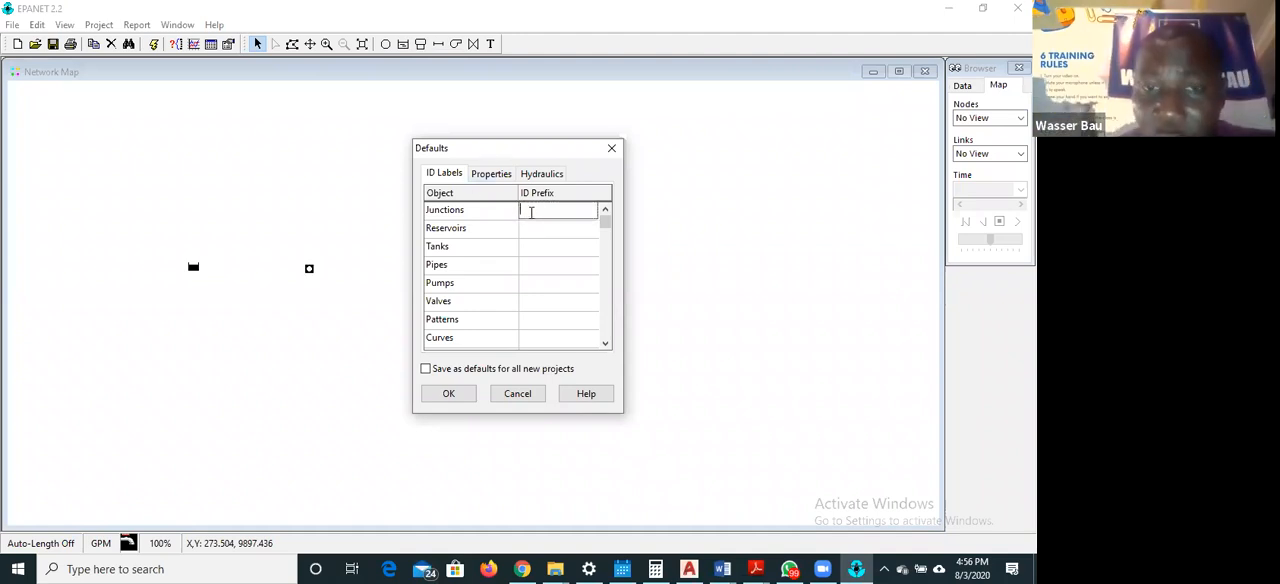
pyautogui.write('J')
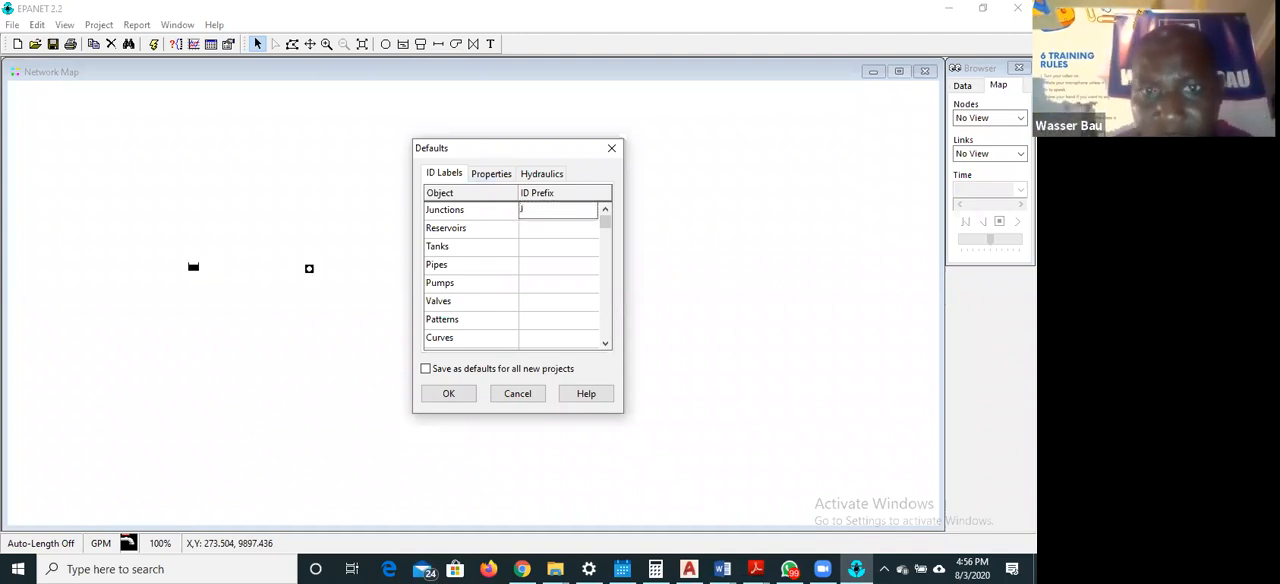
pyautogui.press('BackSpace')
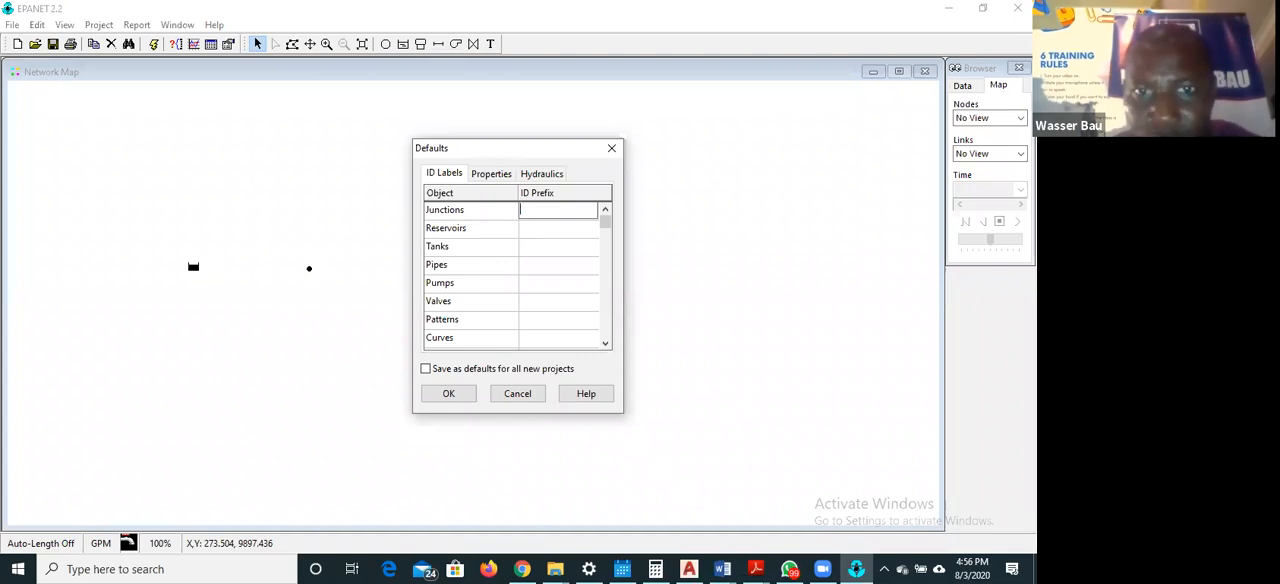
# Review the Auto Length choices in the property defaults and leave the setting Off
pyautogui.click(492, 178)
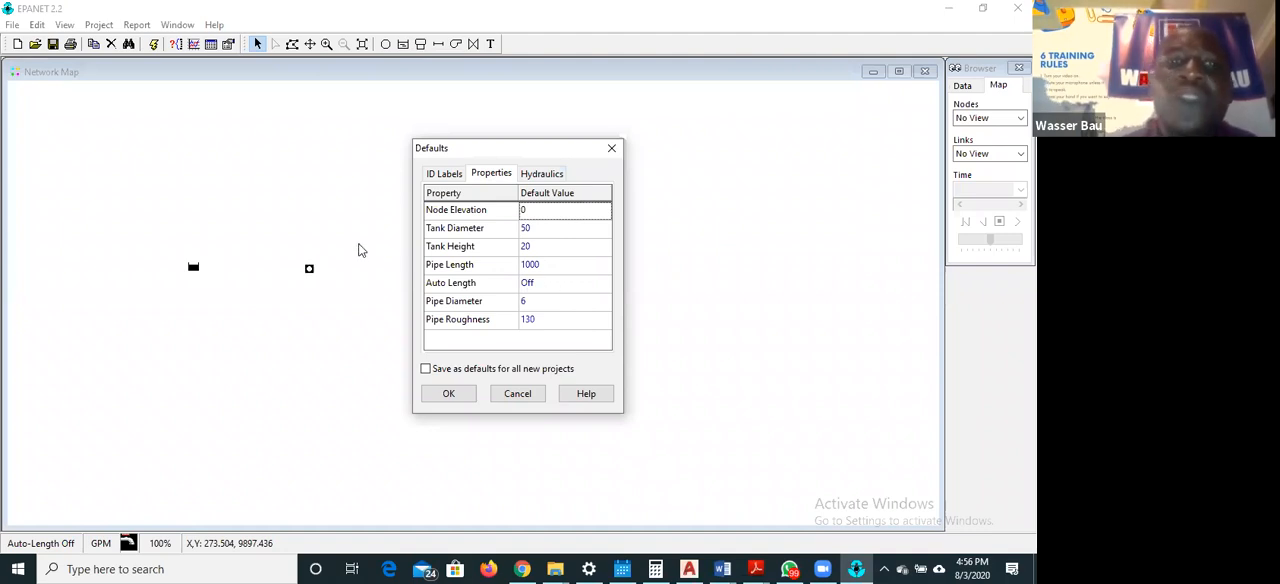
pyautogui.click(597, 283)
pyautogui.click(598, 285)
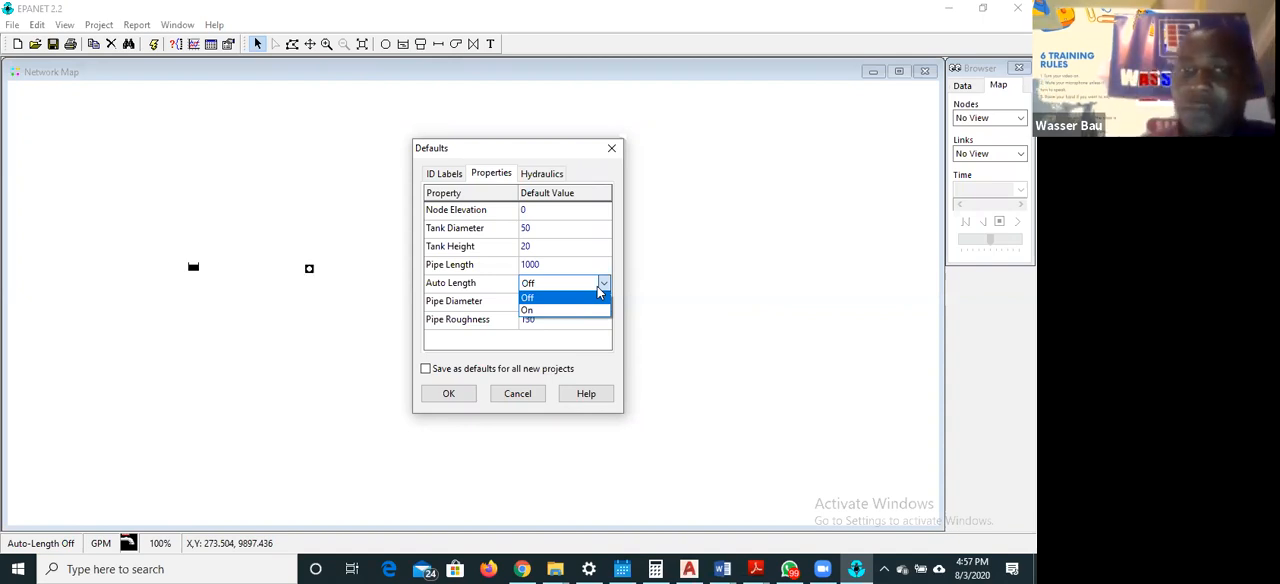
pyautogui.click(661, 264)
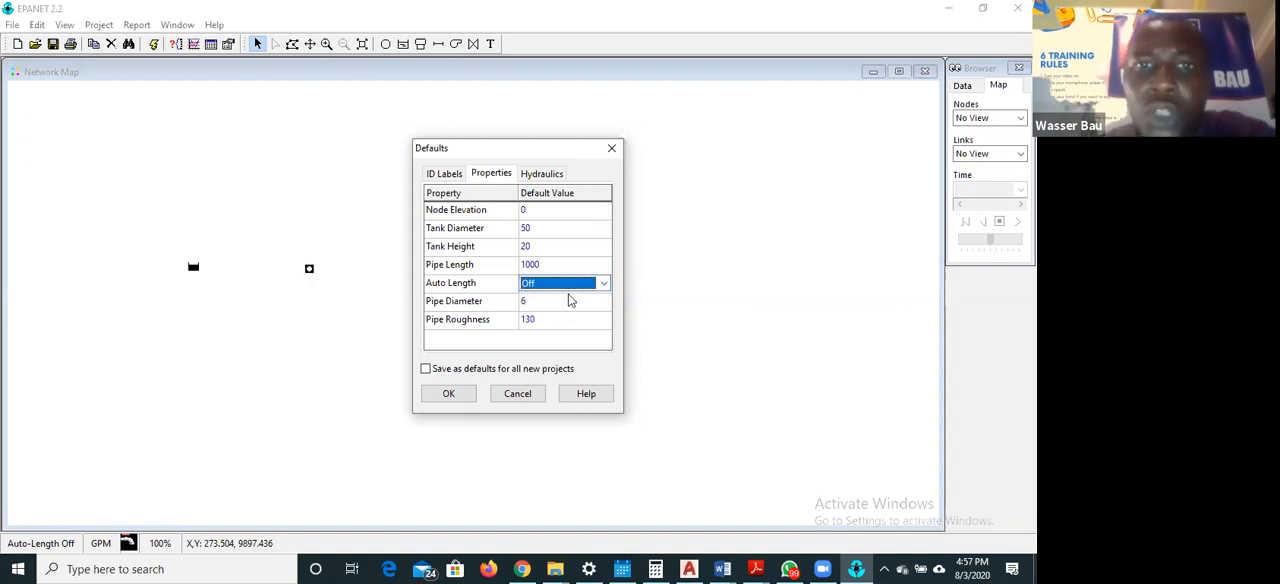
# Check the ID label defaults down to ID Increment, and save the settings as defaults for all new projects
pyautogui.click(449, 194)
pyautogui.click(450, 174)
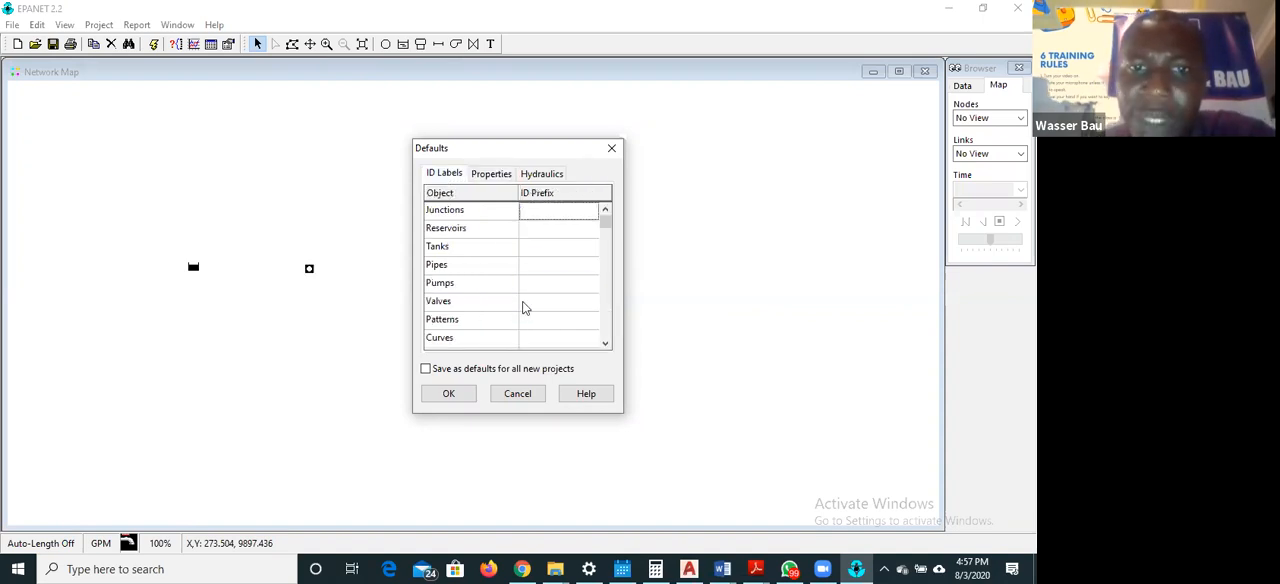
pyautogui.press('Down')
pyautogui.press('Down')
pyautogui.press('Down')
pyautogui.press('Down')
pyautogui.press('Down')
pyautogui.press('Down')
pyautogui.press('Down')
pyautogui.press('Down')
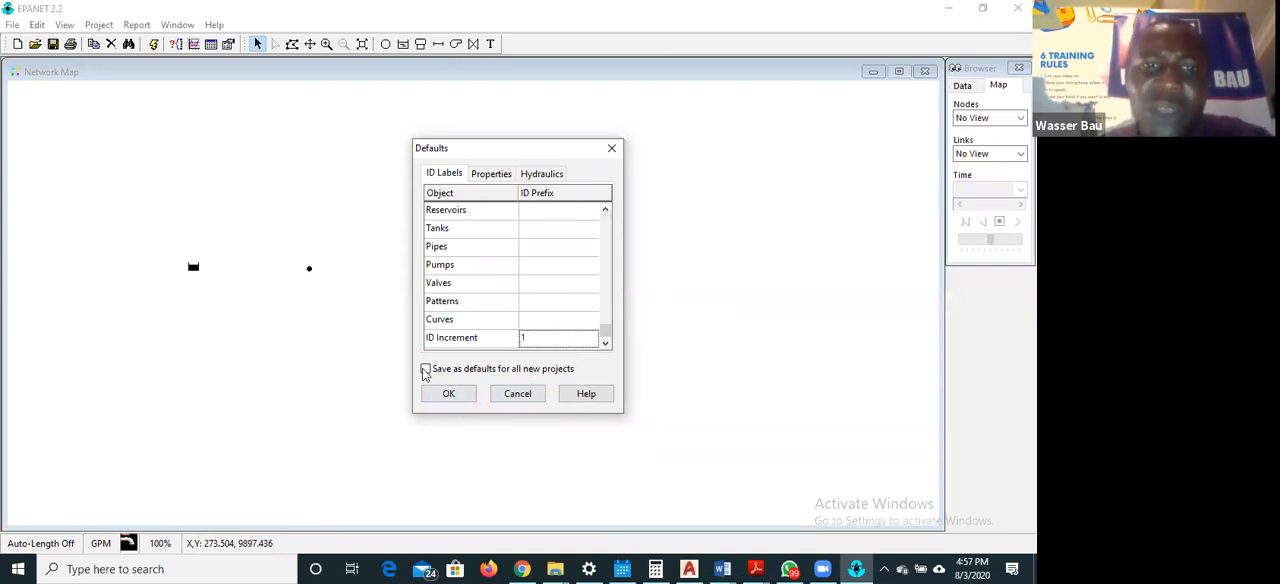
pyautogui.click(425, 368)
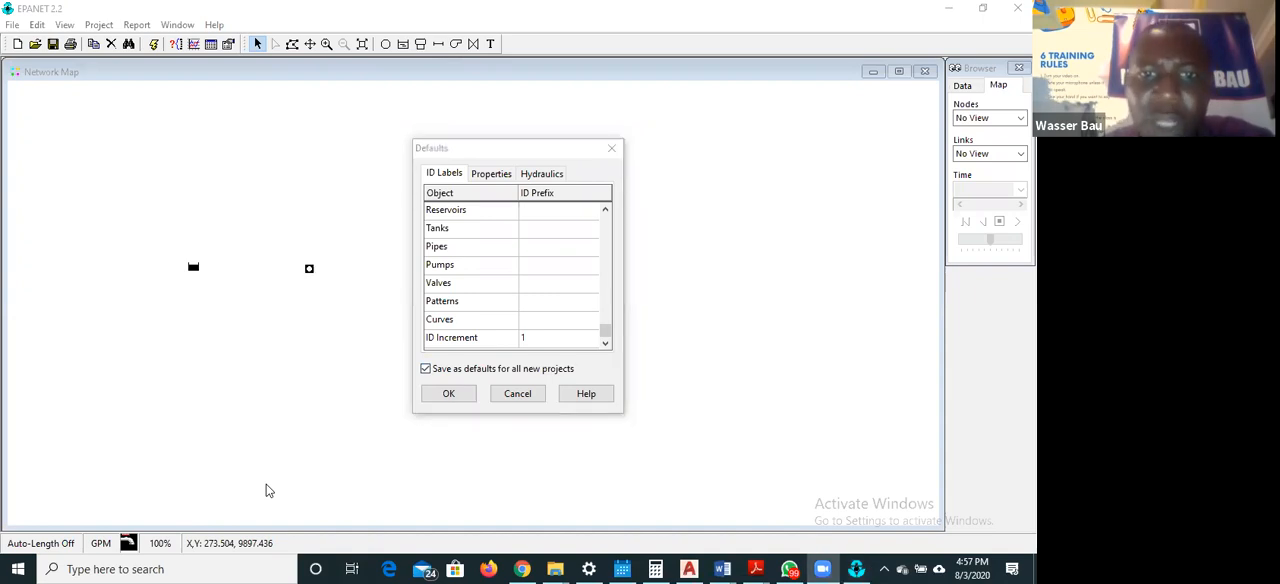
pyautogui.click(452, 394)
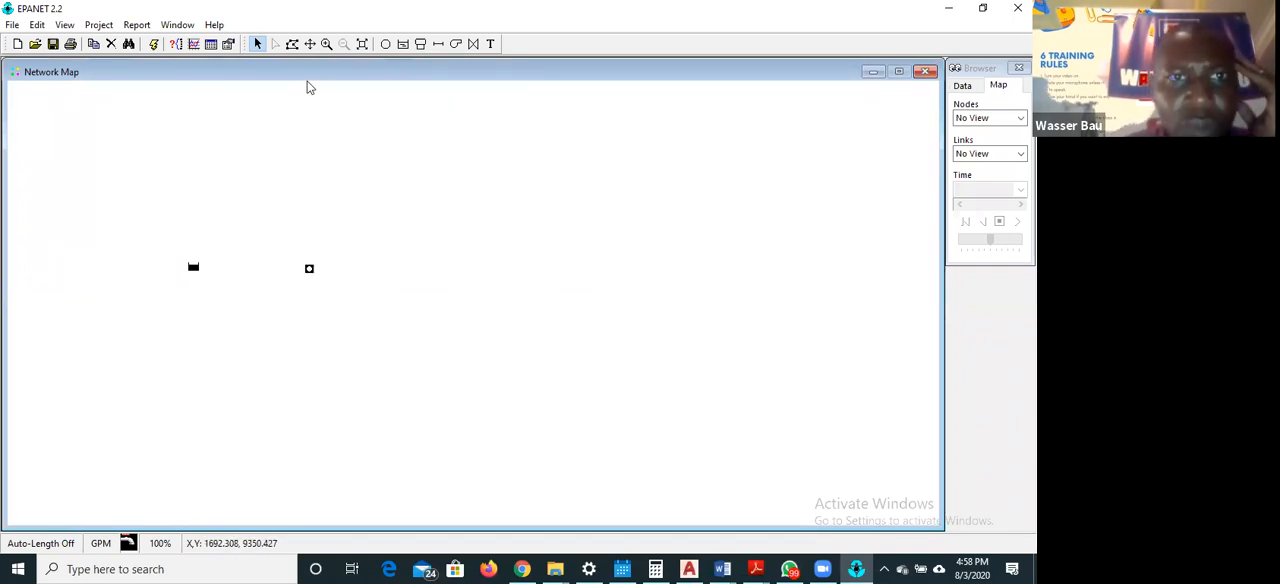
# Place another junction on the network map, to the right of the existing junction and level with it
pyautogui.click(385, 44)
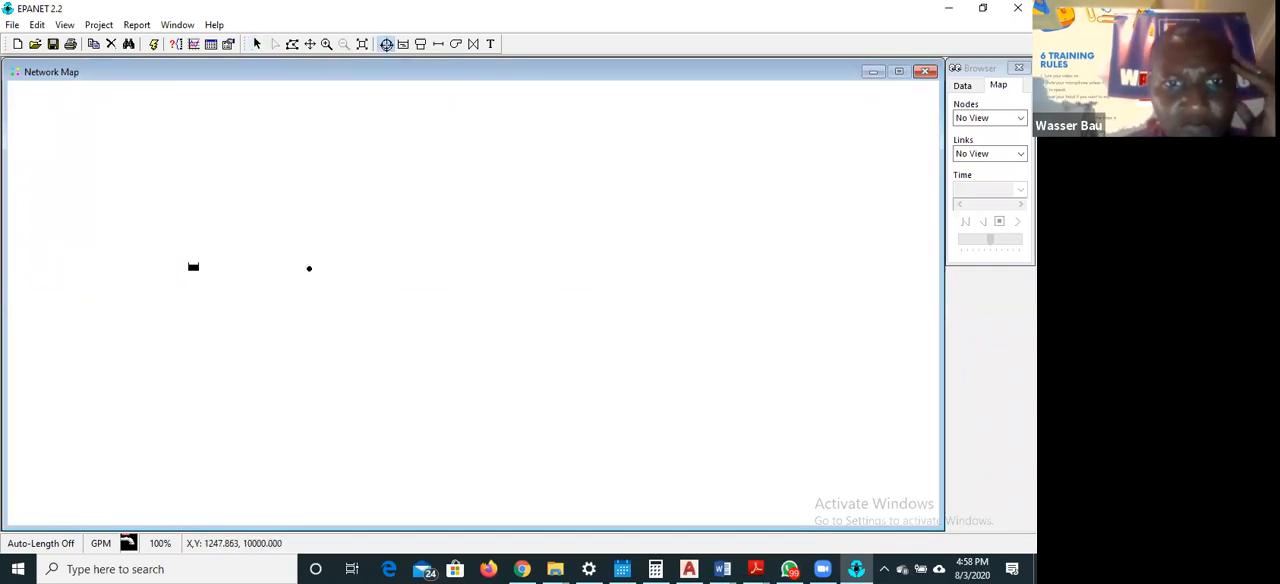
pyautogui.click(408, 270)
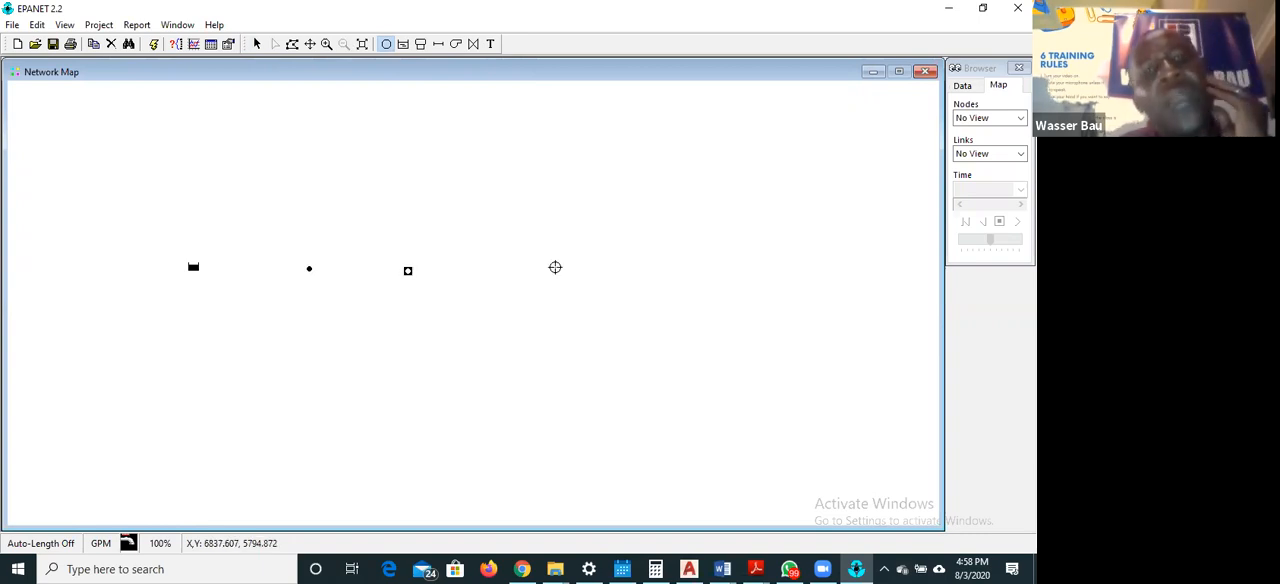
pyautogui.click(258, 45)
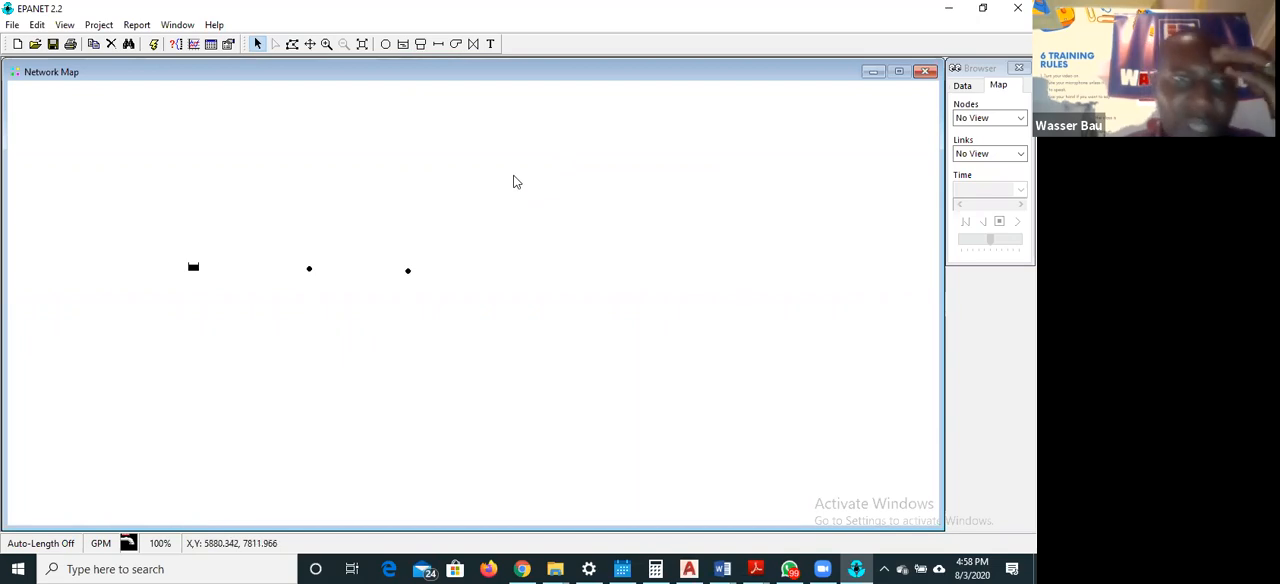
# Open the map display options and set the node size to 5
pyautogui.click(65, 25)
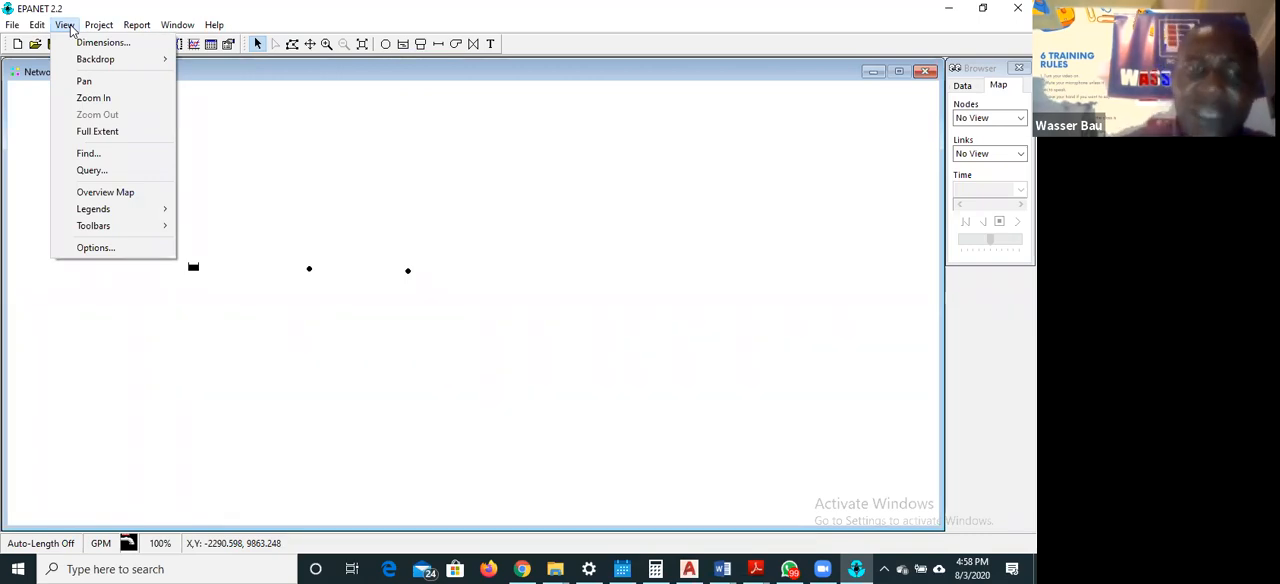
pyautogui.click(512, 510)
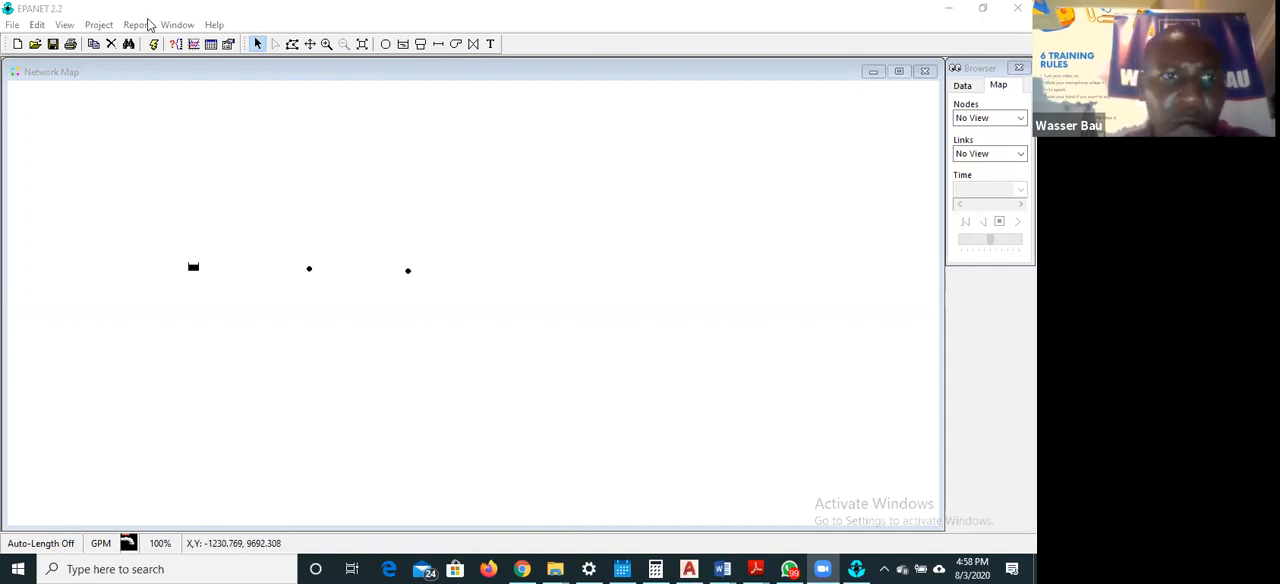
pyautogui.click(64, 25)
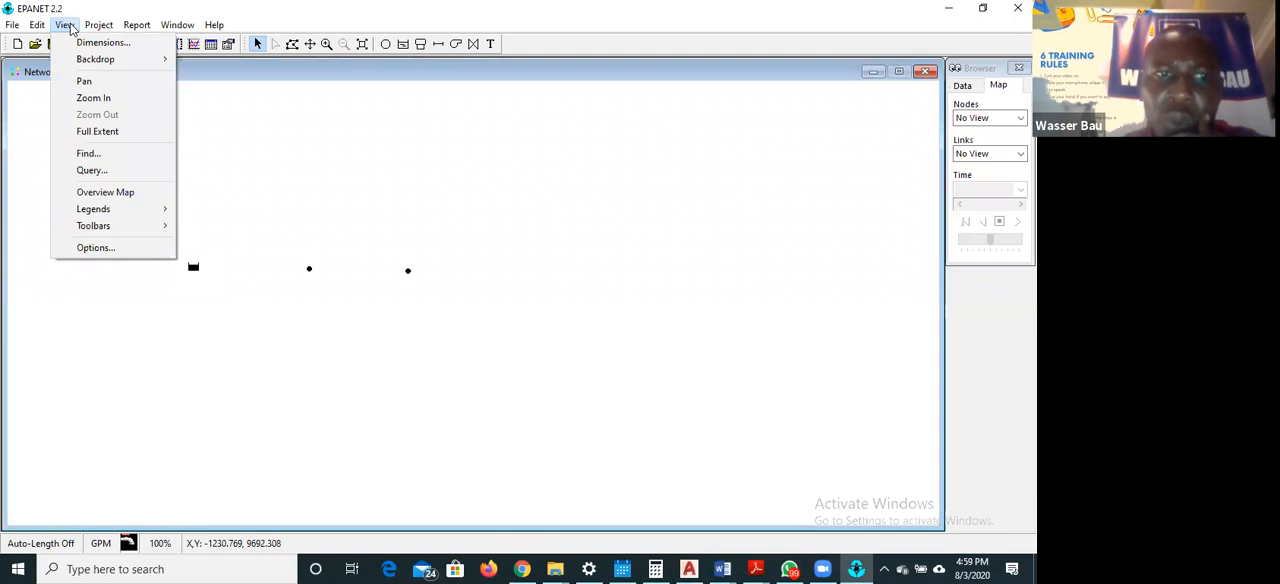
pyautogui.click(92, 248)
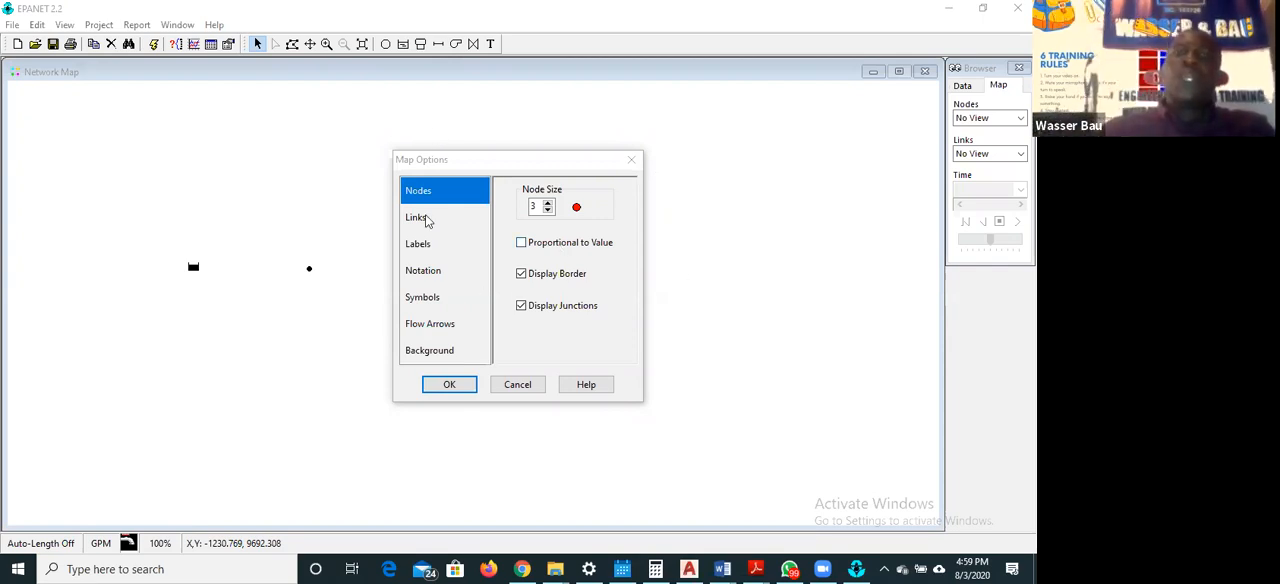
pyautogui.click(548, 204)
pyautogui.click(548, 204)
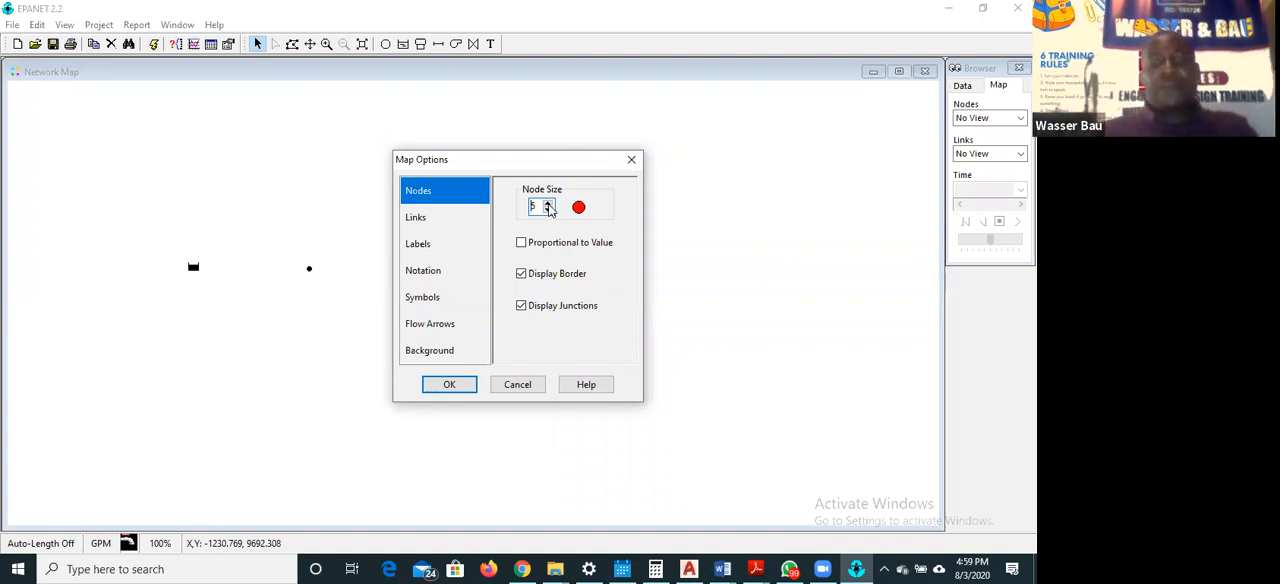
# Set the link size to 3 in the map display options
pyautogui.click(416, 220)
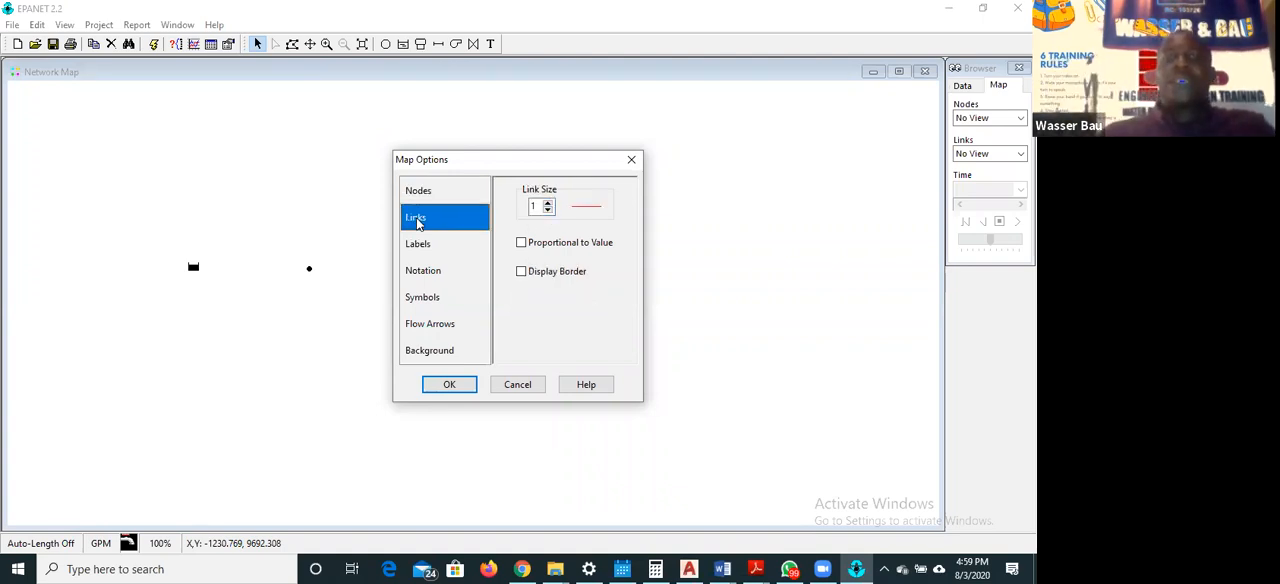
pyautogui.click(548, 202)
pyautogui.click(548, 202)
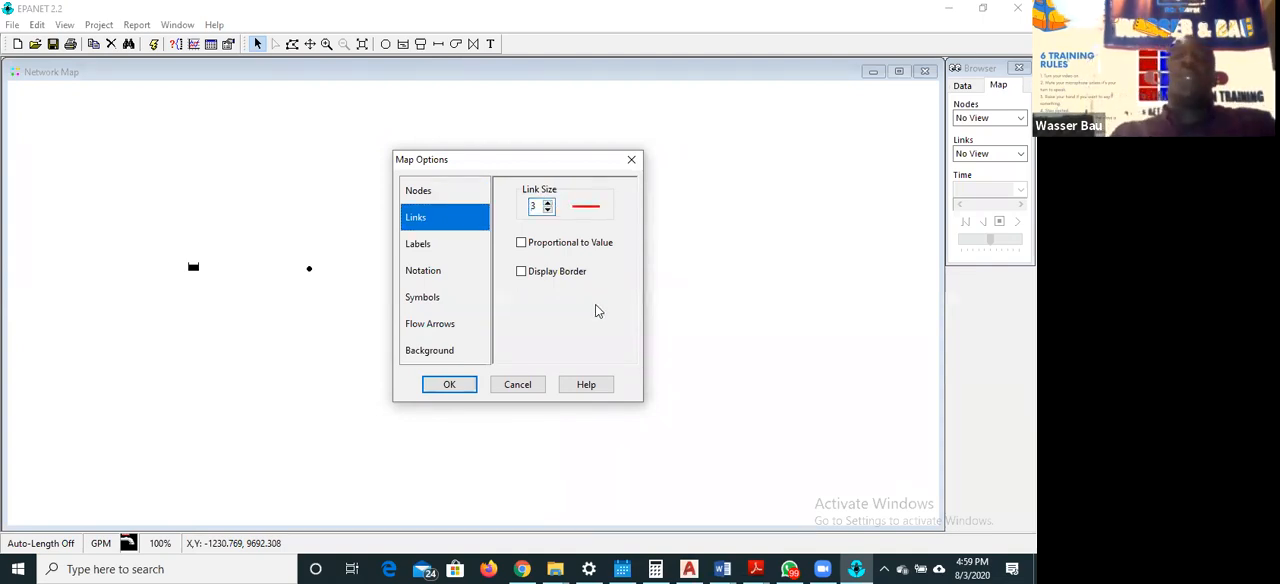
# Set the node size to 6 in the map display options, and check the label settings
pyautogui.click(476, 190)
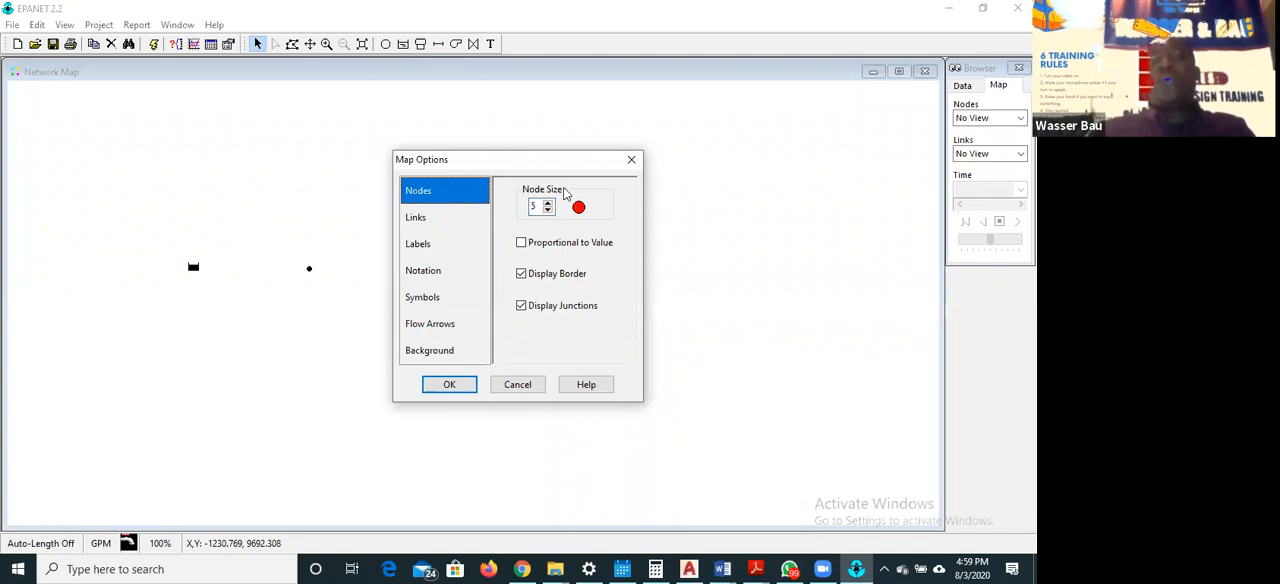
pyautogui.click(548, 202)
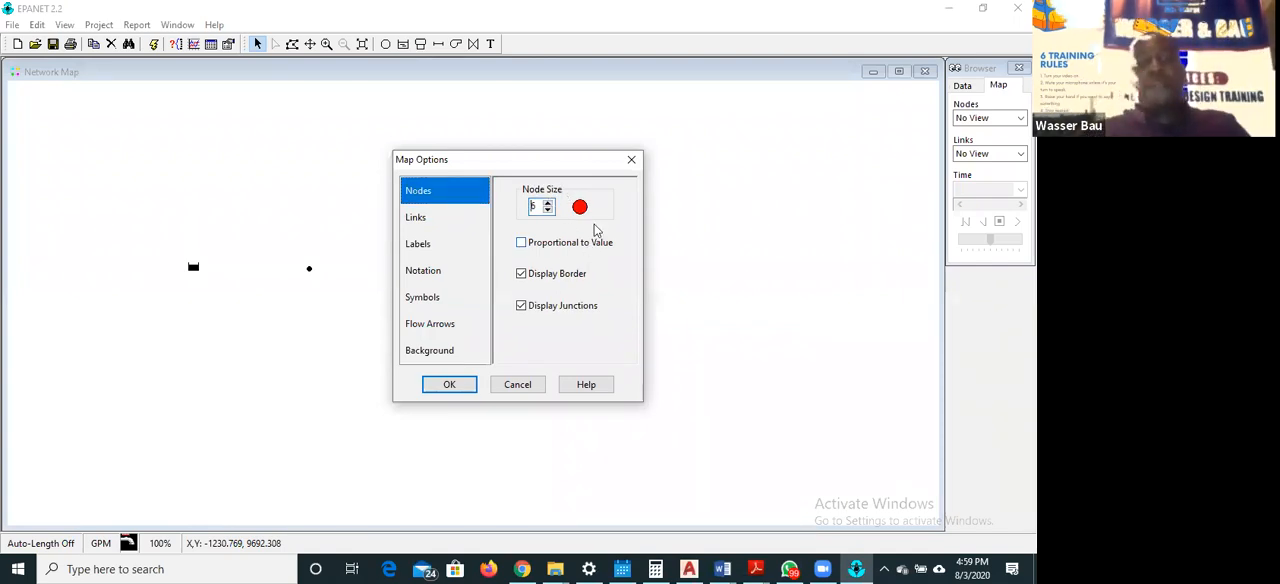
pyautogui.click(422, 246)
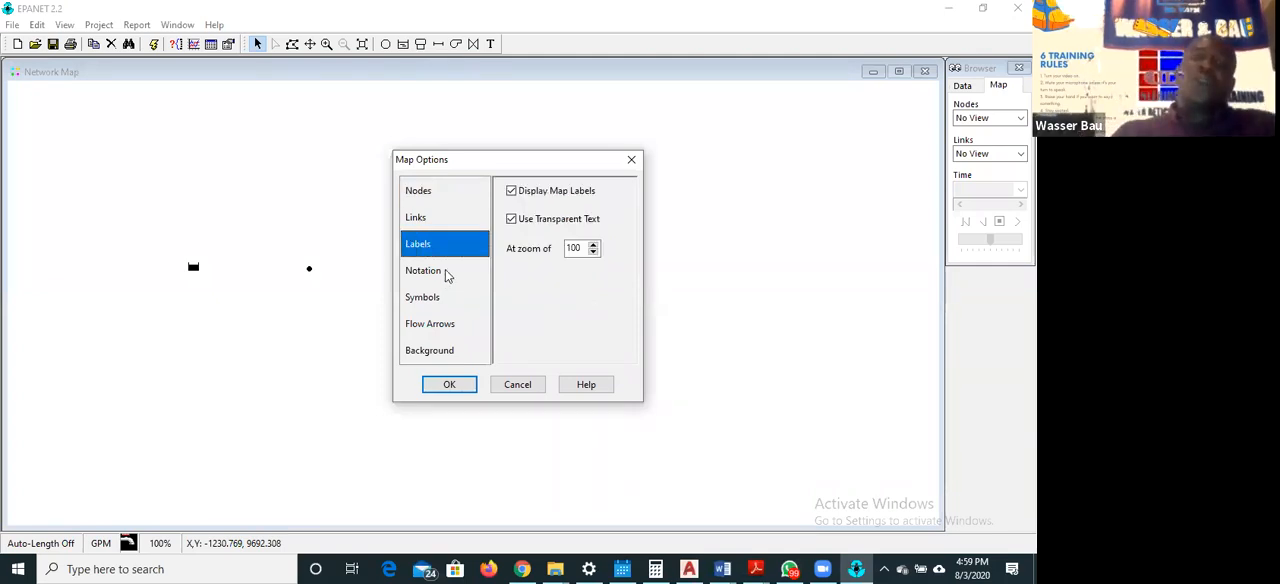
# Turn on the map notation for Display Node ID's, Display Node Values and Display Link ID's
pyautogui.click(445, 271)
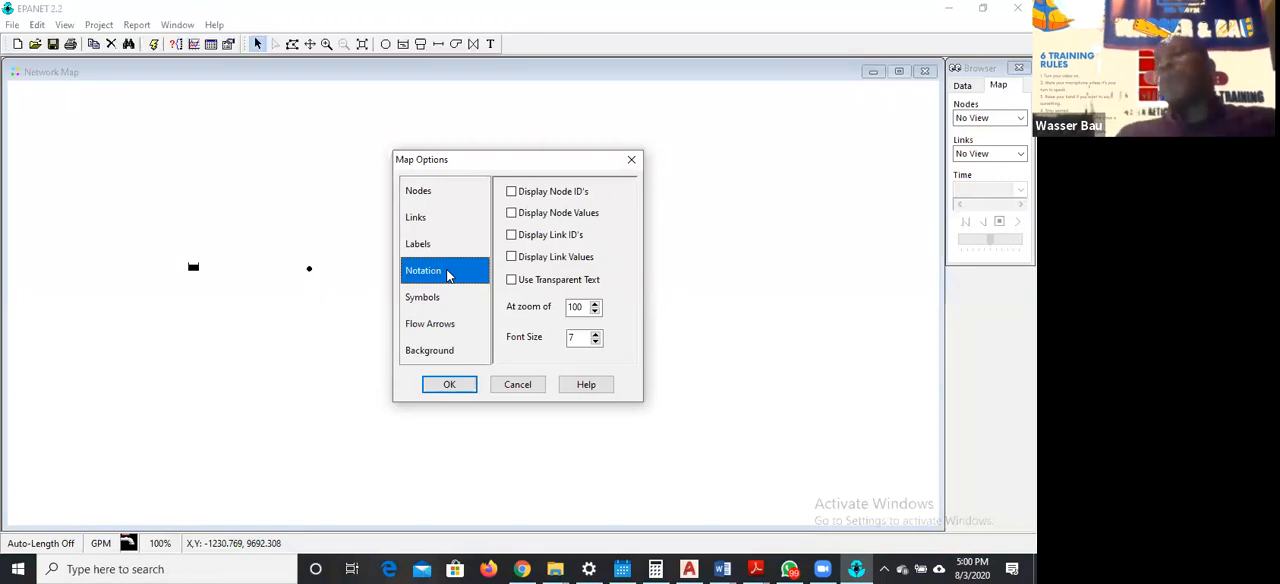
pyautogui.click(512, 194)
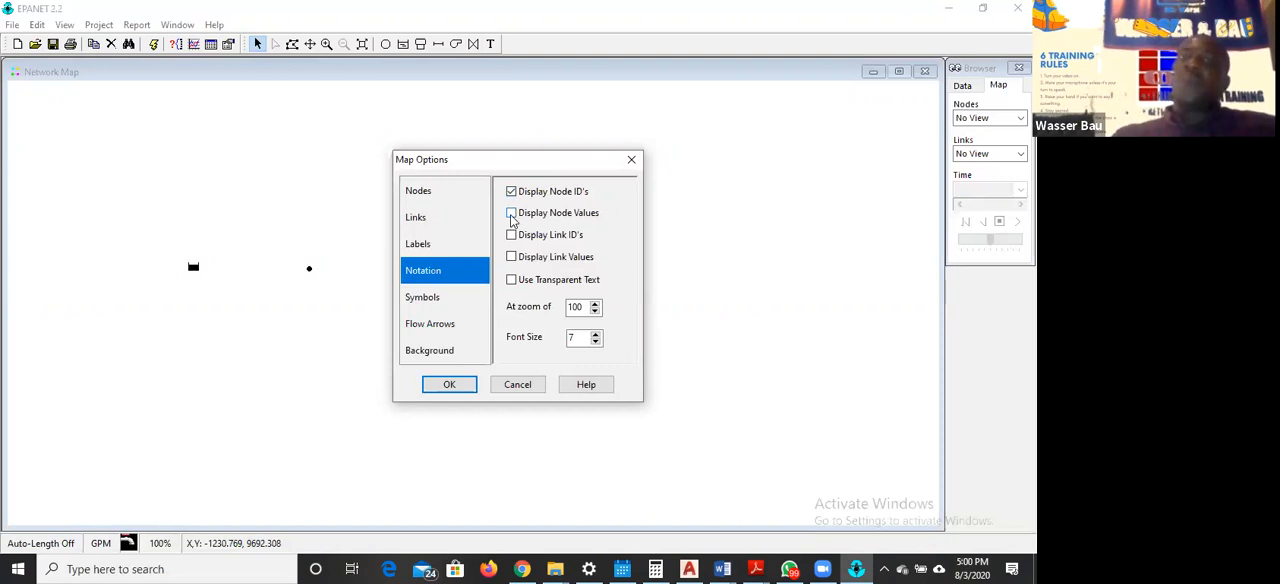
pyautogui.click(511, 214)
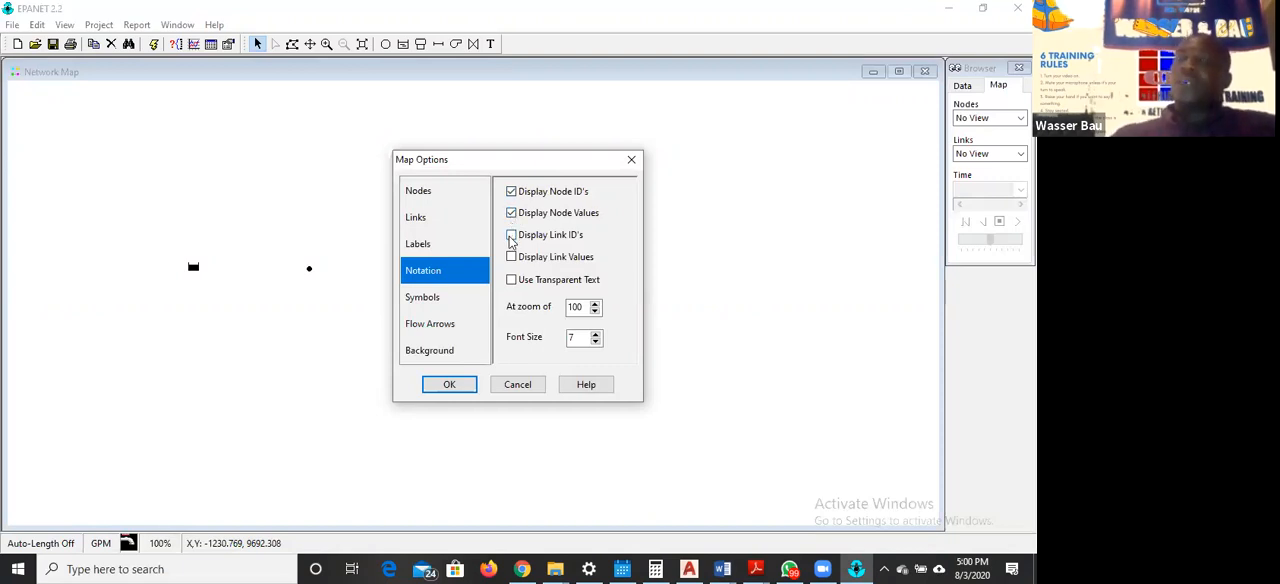
pyautogui.click(511, 236)
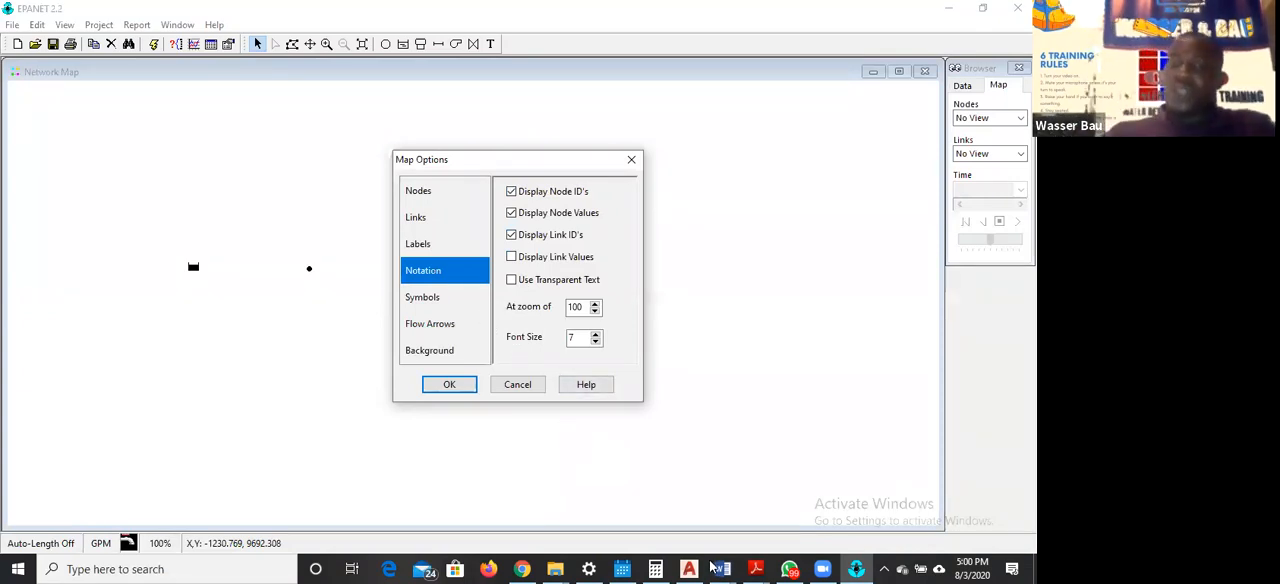
# Switch to the EPANET exercise PDF in Adobe Reader, read the notation, symbols and map dimensions instructions, and return to EPANET
pyautogui.click(755, 568)
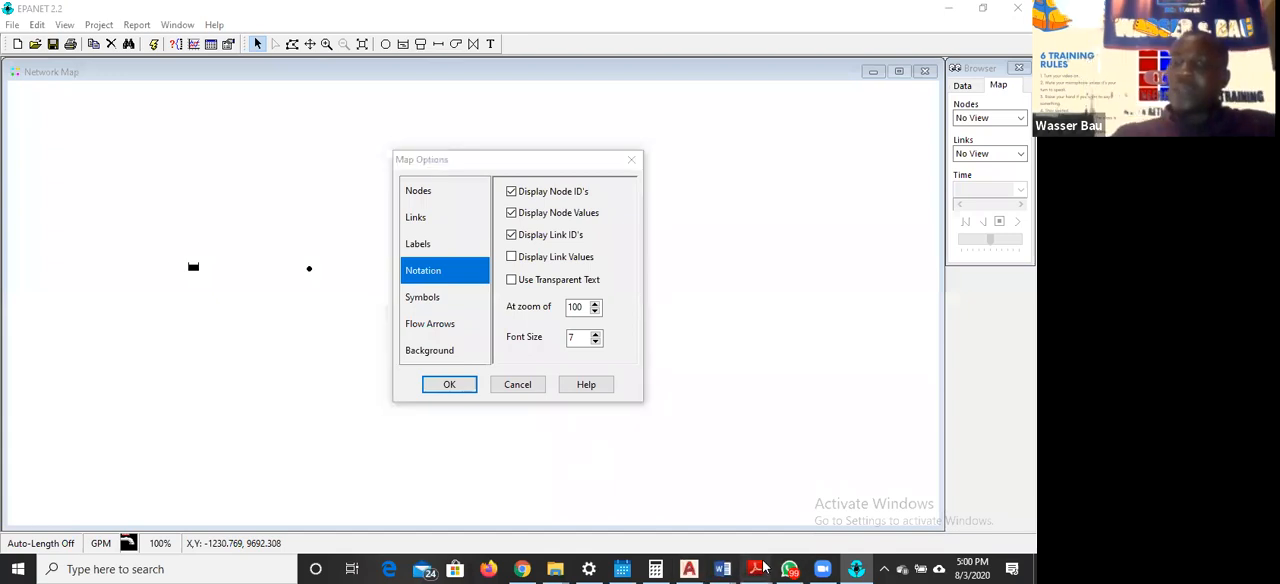
pyautogui.click(924, 505)
pyautogui.scroll(-5, 638, 285)
pyautogui.scroll(-10, 638, 285)
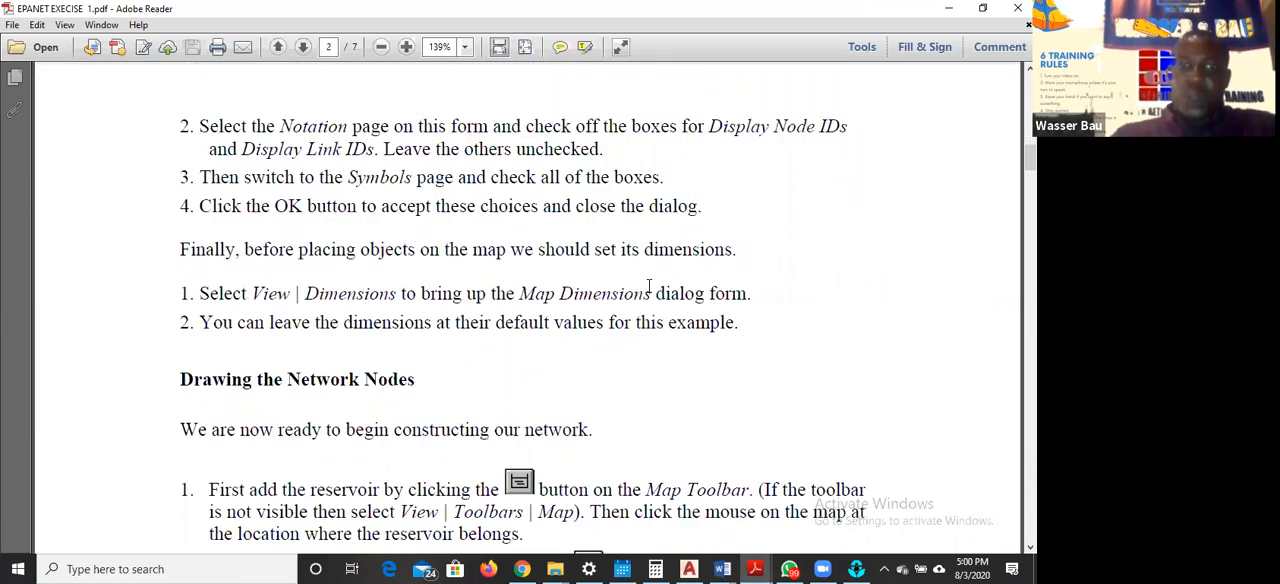
pyautogui.scroll(-1, 650, 290)
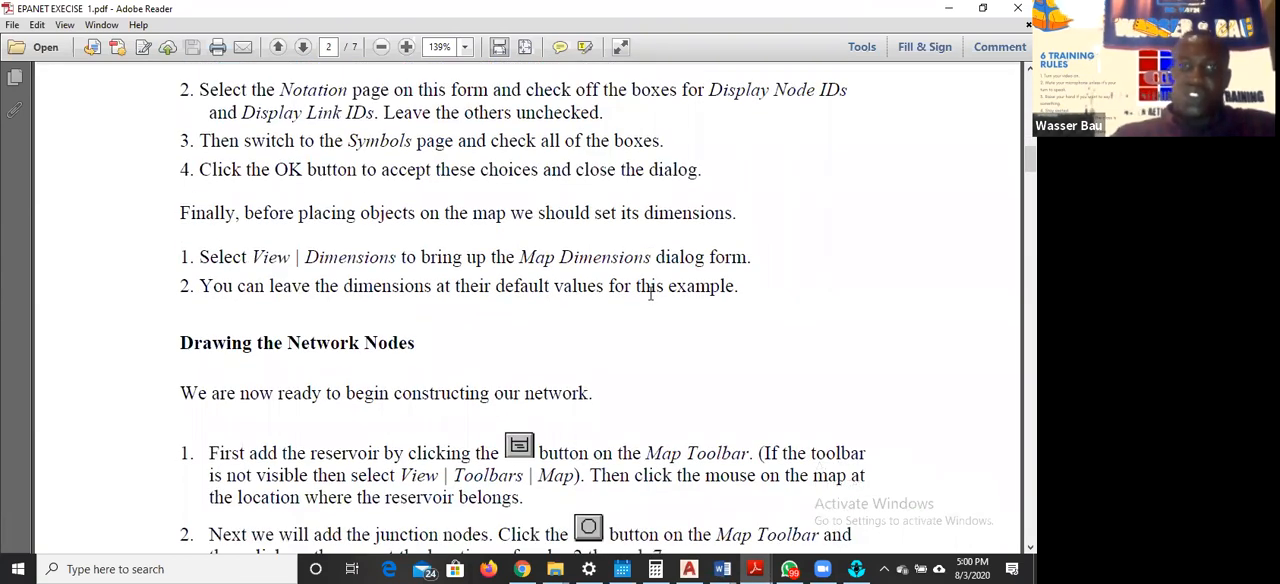
pyautogui.scroll(2, 650, 290)
pyautogui.scroll(-2, 680, 252)
pyautogui.scroll(3, 687, 259)
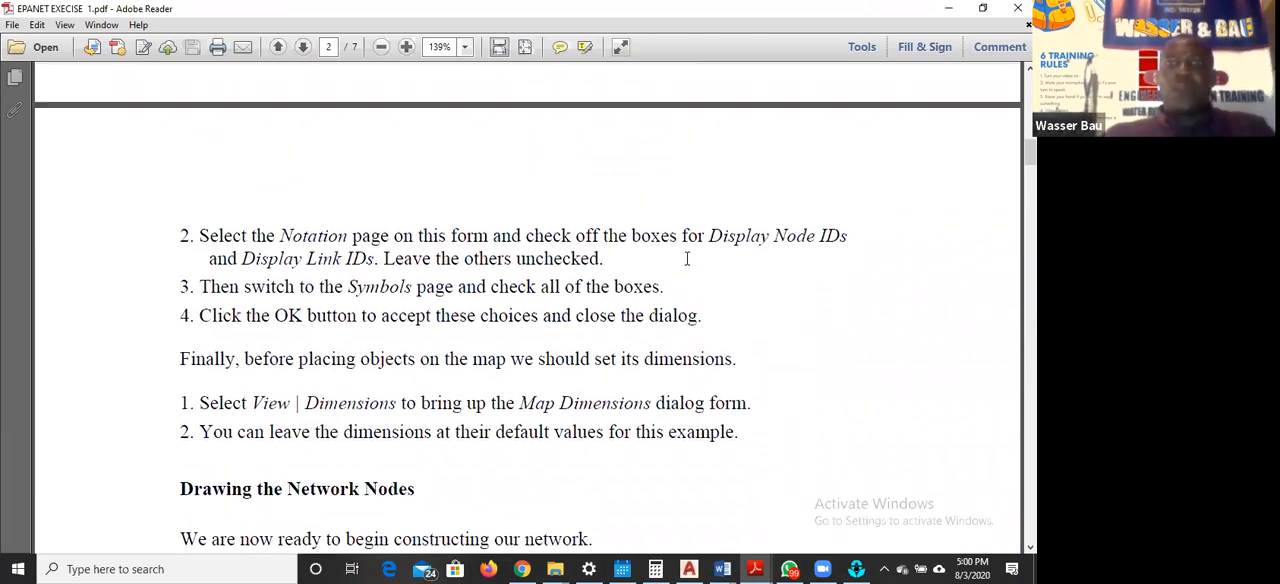
pyautogui.scroll(-1, 687, 259)
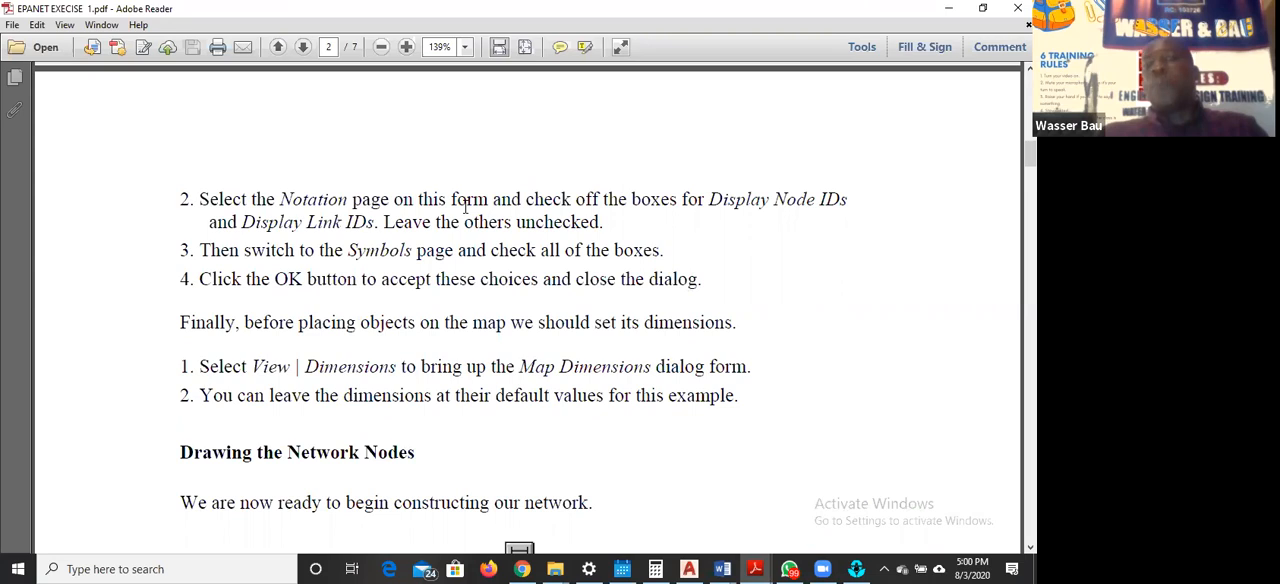
pyautogui.click(856, 568)
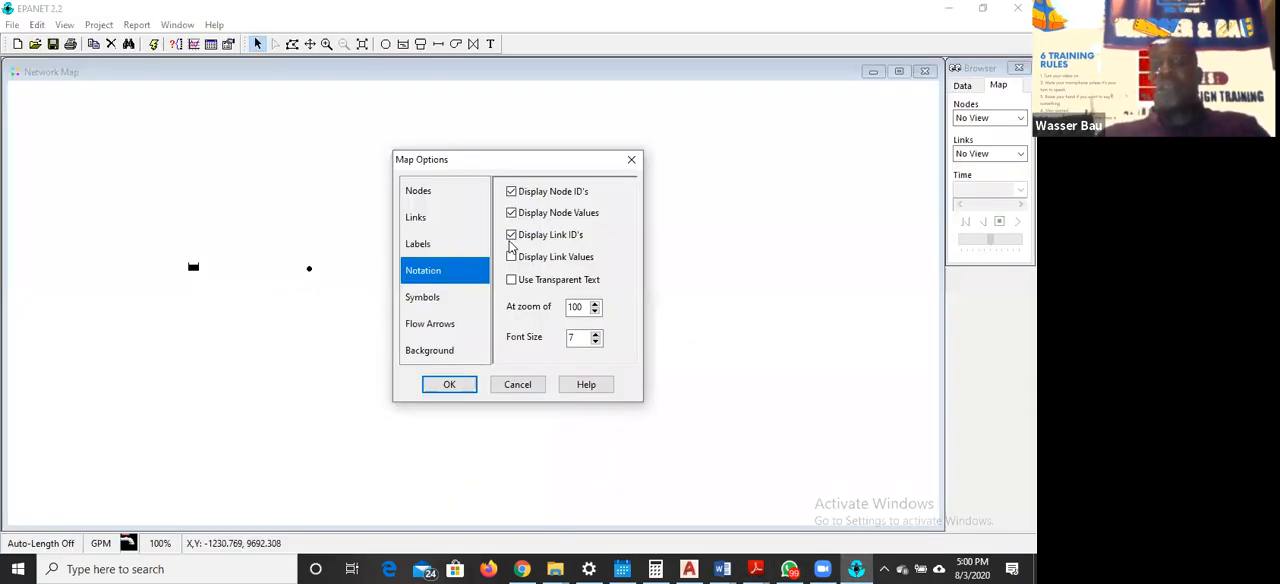
# Check the symbol display options, and set the flow arrows to the Filled style with an arrow size of 10
pyautogui.click(432, 300)
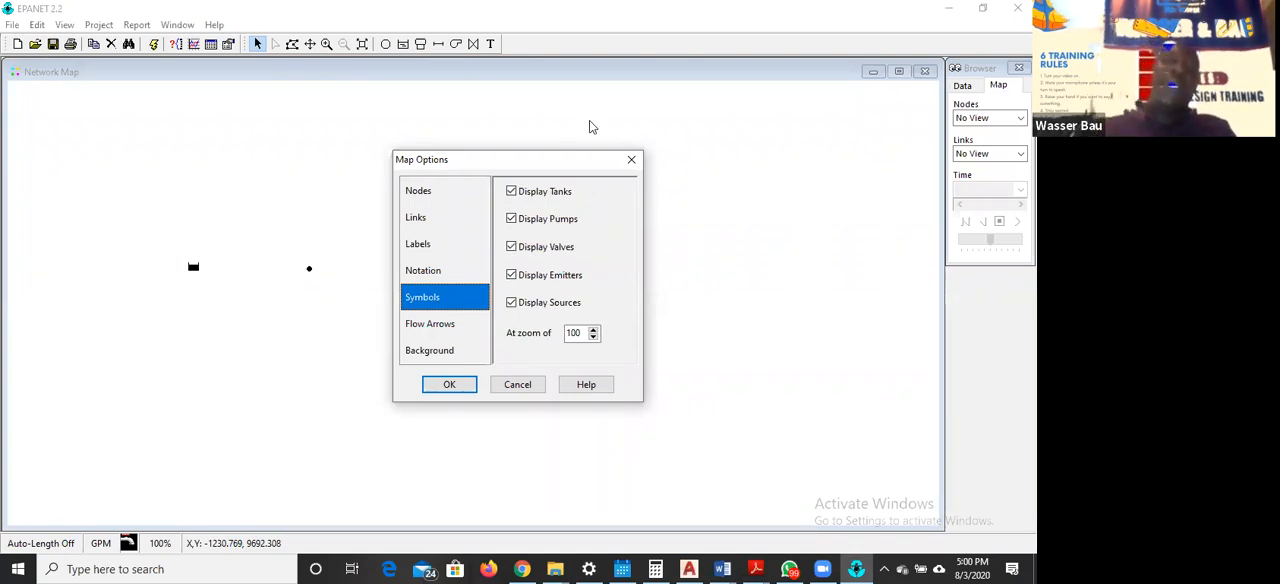
pyautogui.click(422, 328)
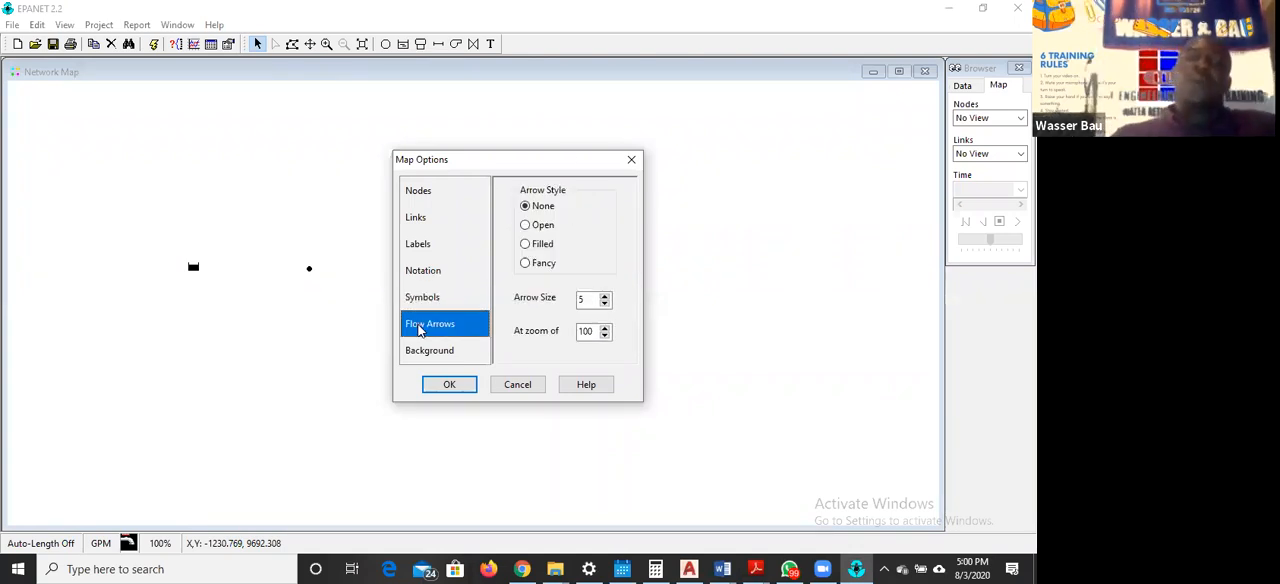
pyautogui.click(525, 245)
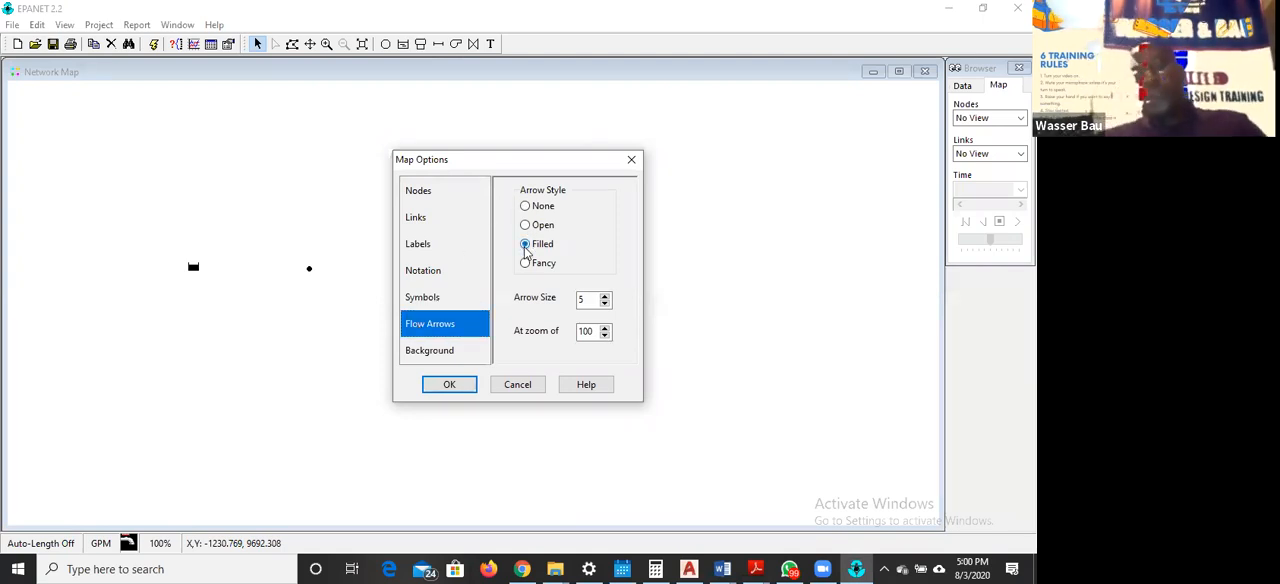
pyautogui.click(604, 295)
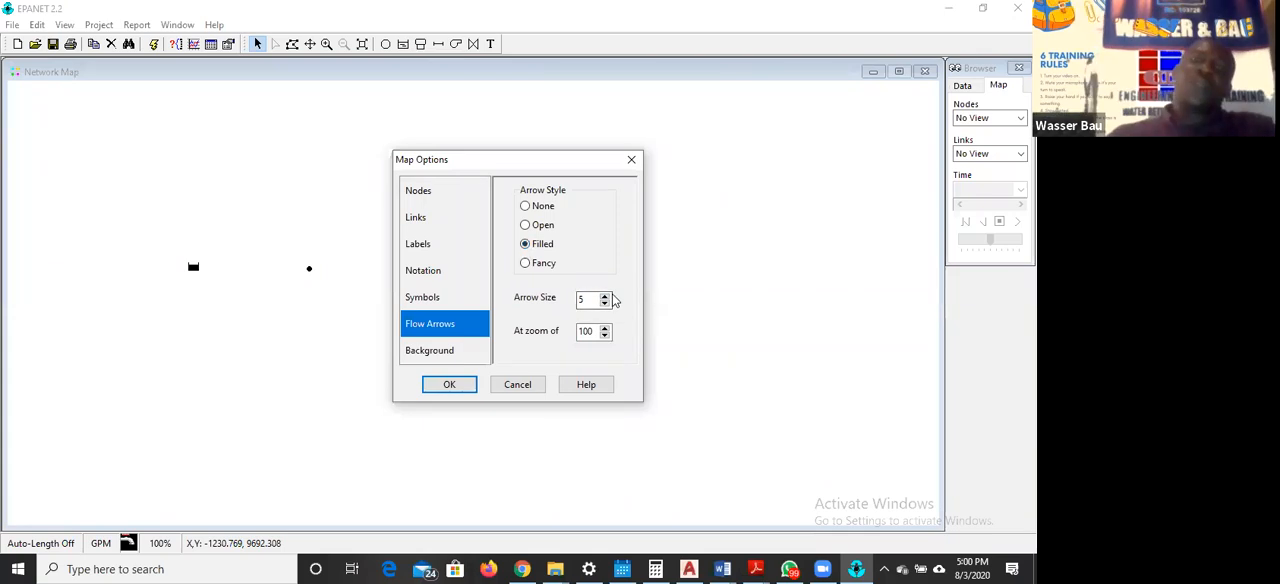
pyautogui.click(604, 295)
pyautogui.click(604, 295)
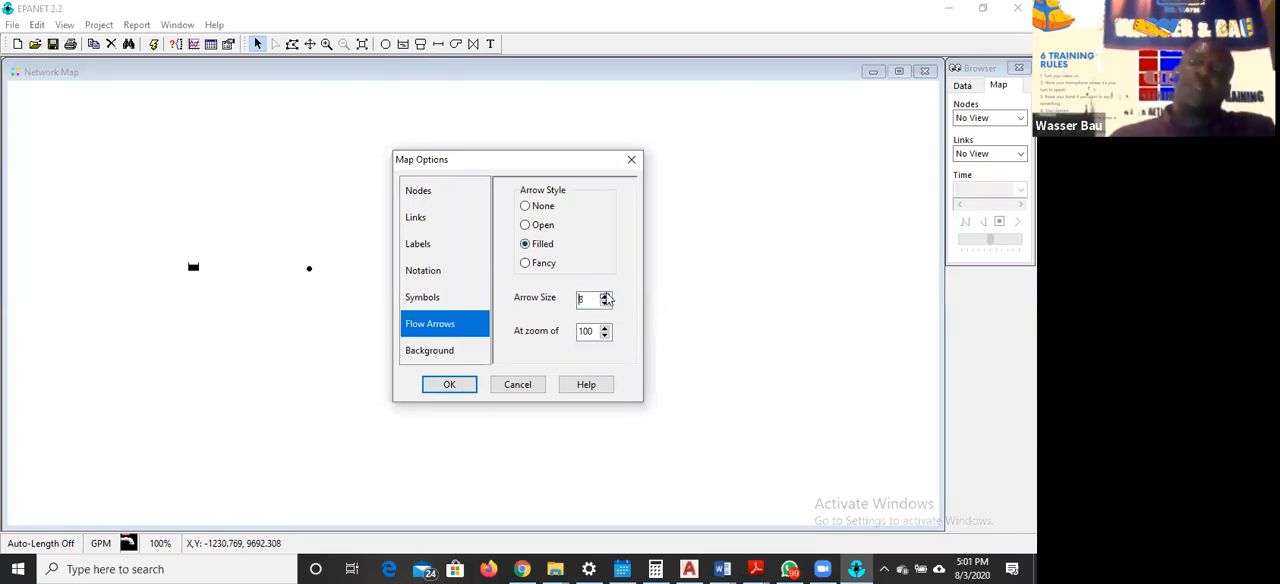
pyautogui.click(605, 295)
pyautogui.click(605, 296)
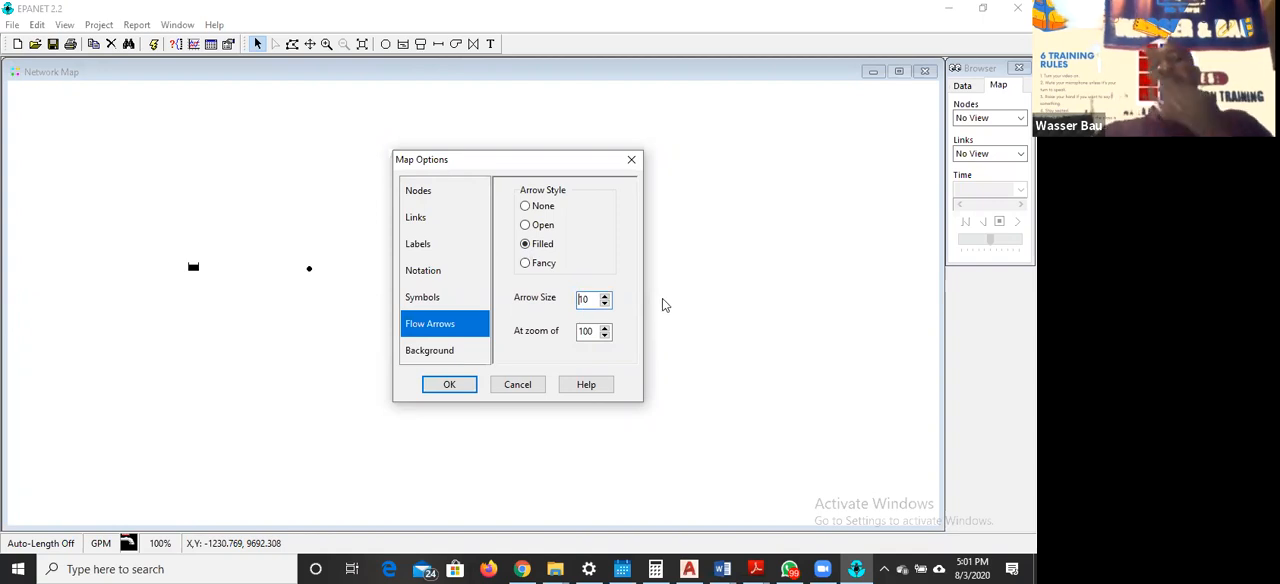
# Set the map background to pale yellow, review the node, link and notation settings, and apply the map options
pyautogui.click(449, 358)
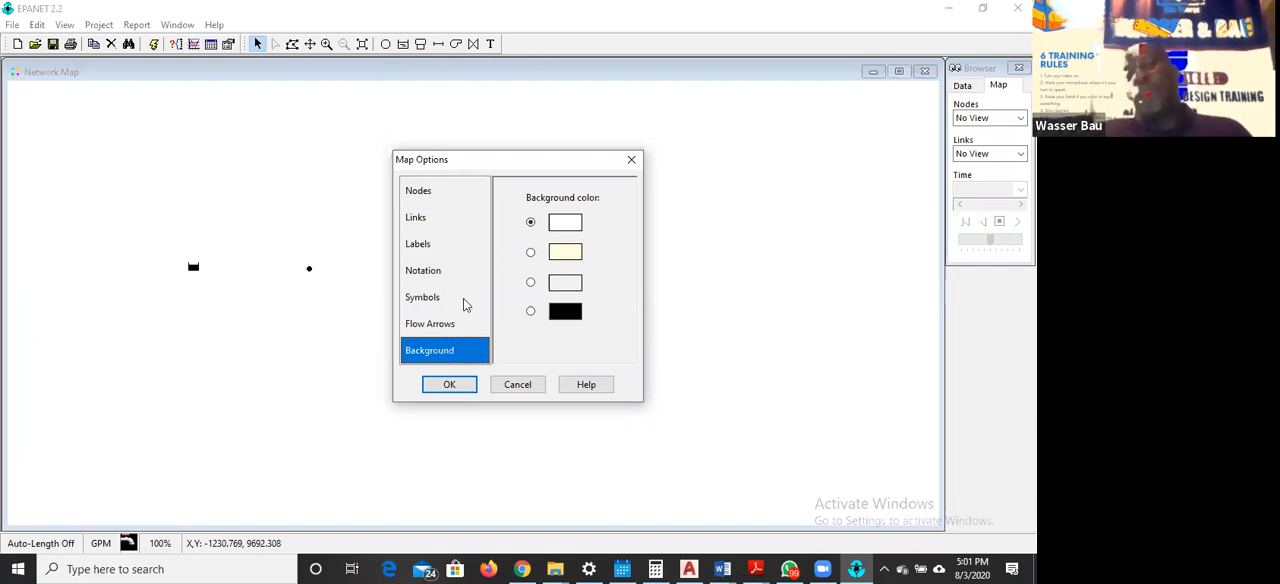
pyautogui.click(530, 256)
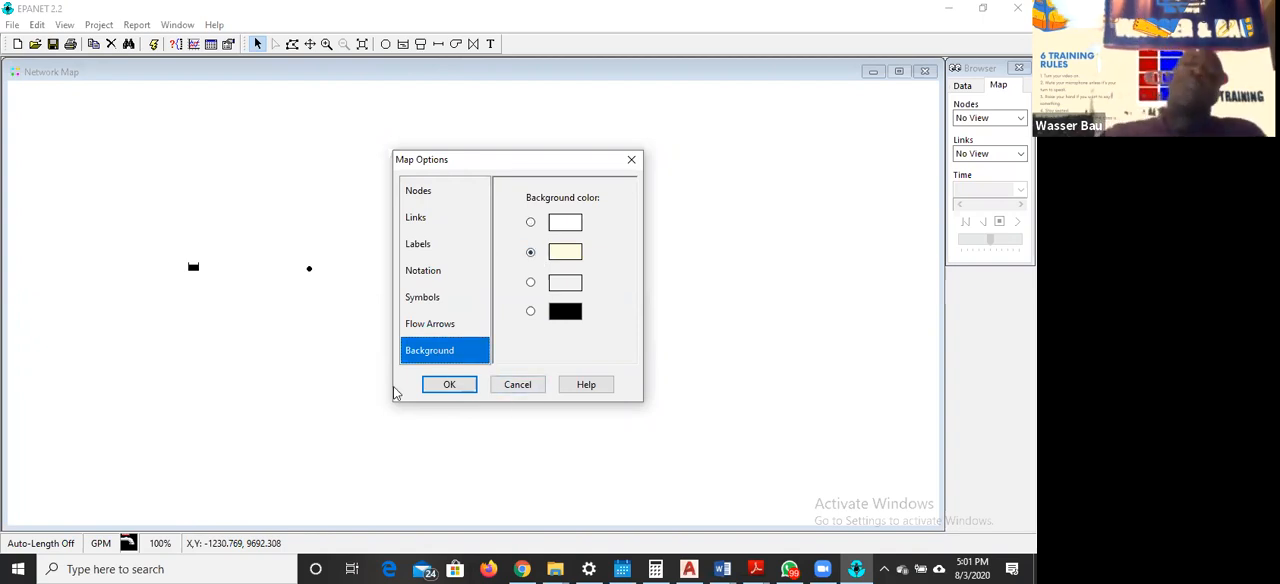
pyautogui.click(432, 192)
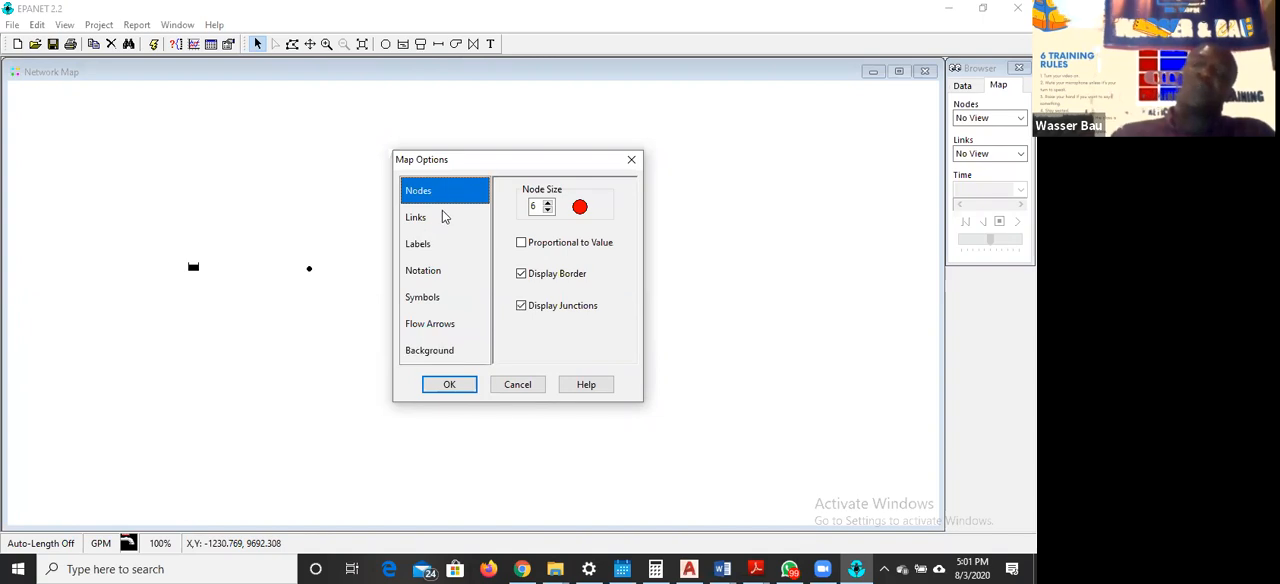
pyautogui.click(428, 222)
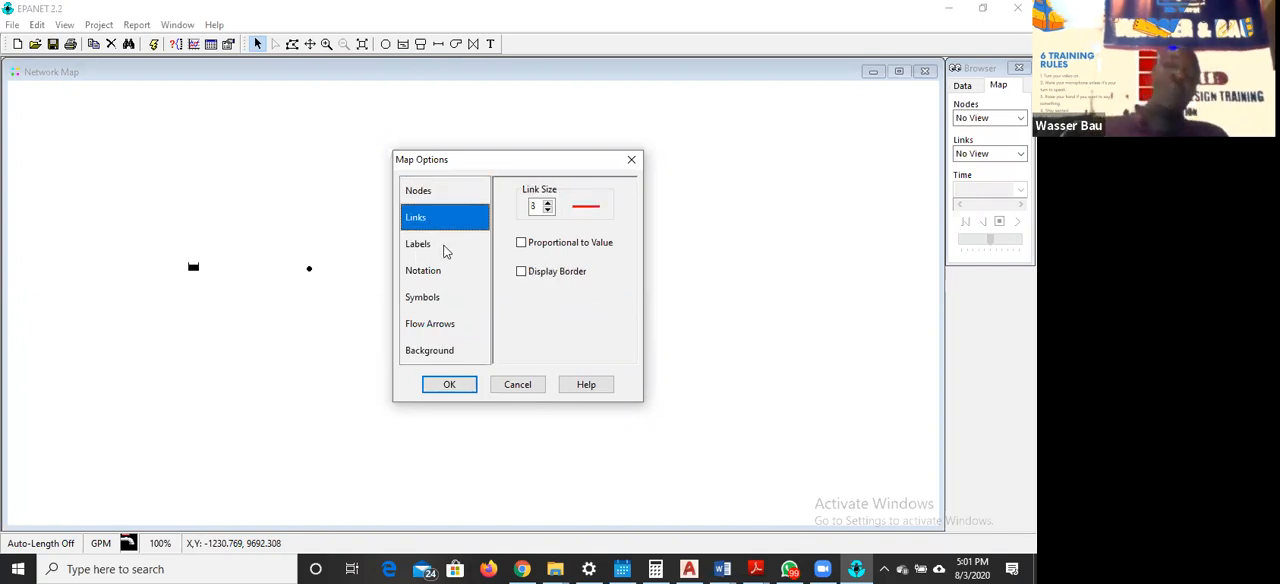
pyautogui.click(429, 270)
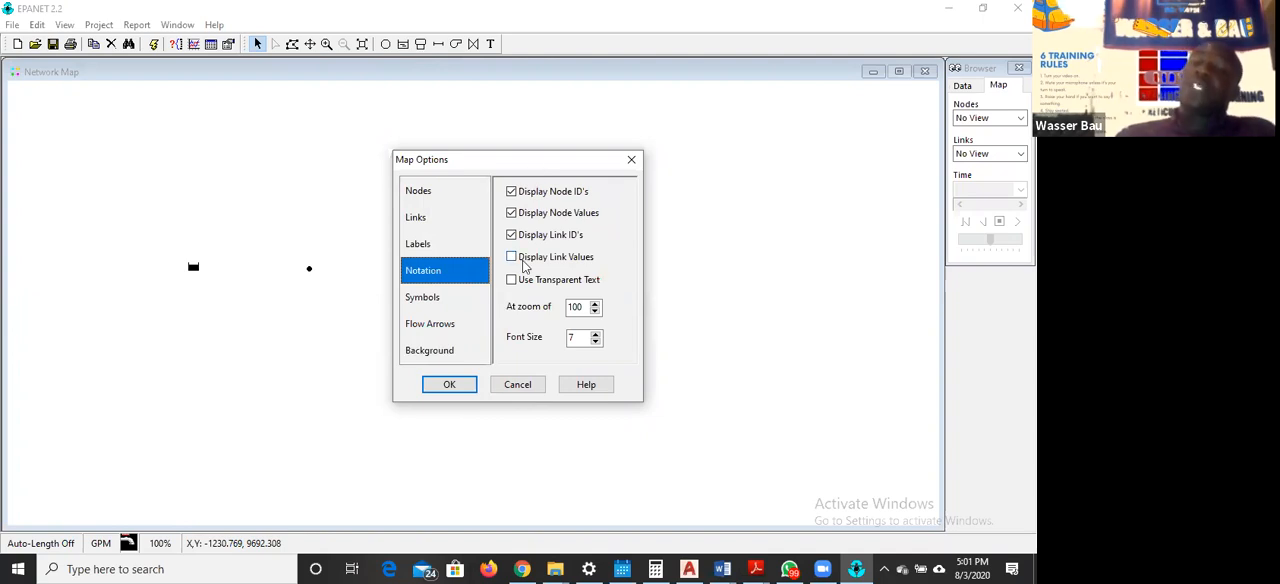
pyautogui.click(450, 385)
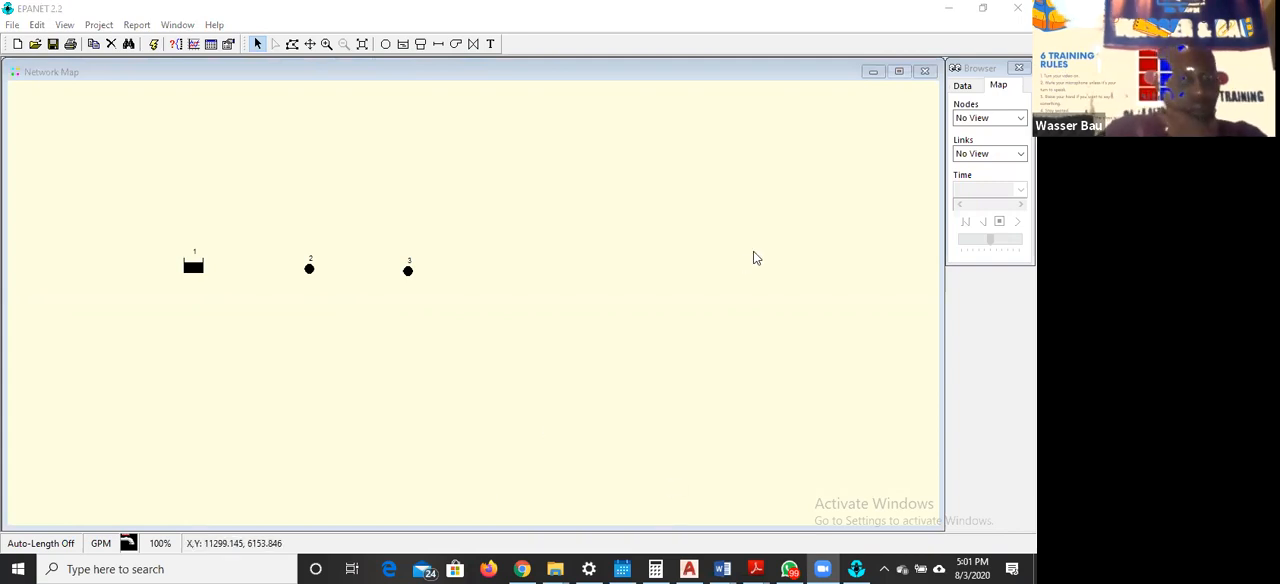
# Place a junction on the map just above junction 2
pyautogui.click(788, 274)
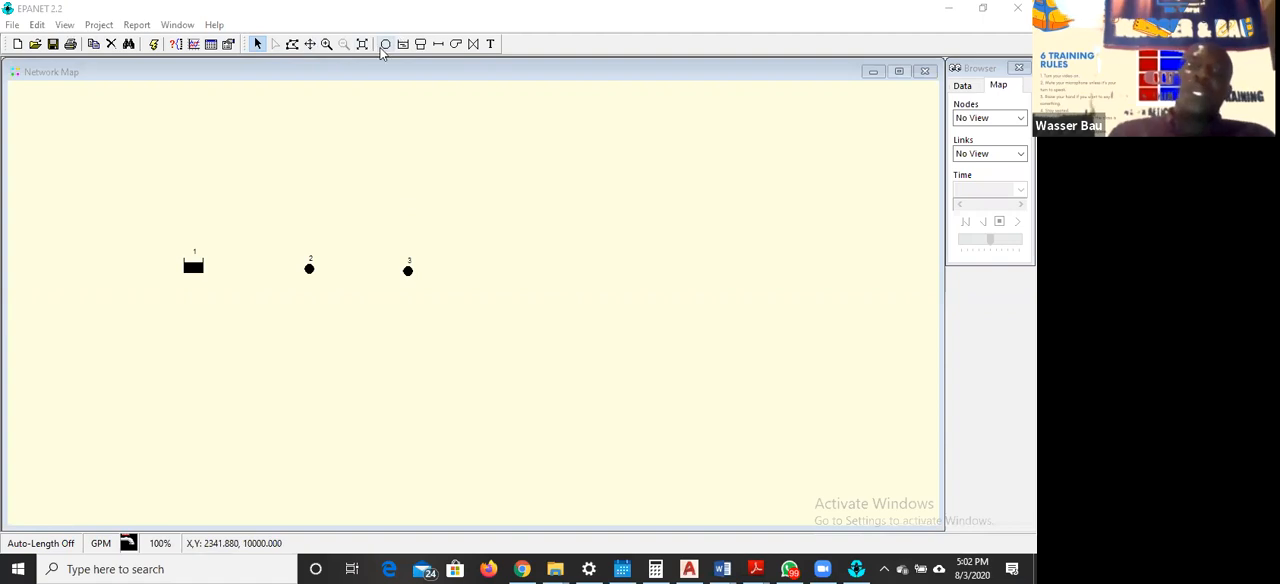
pyautogui.click(387, 45)
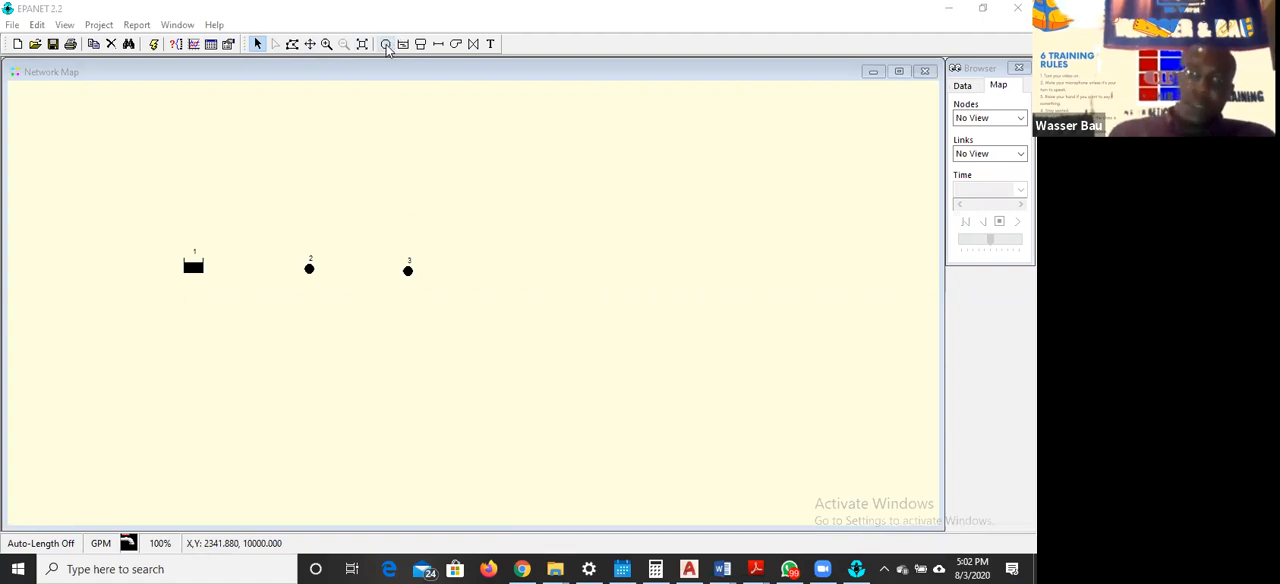
pyautogui.click(307, 241)
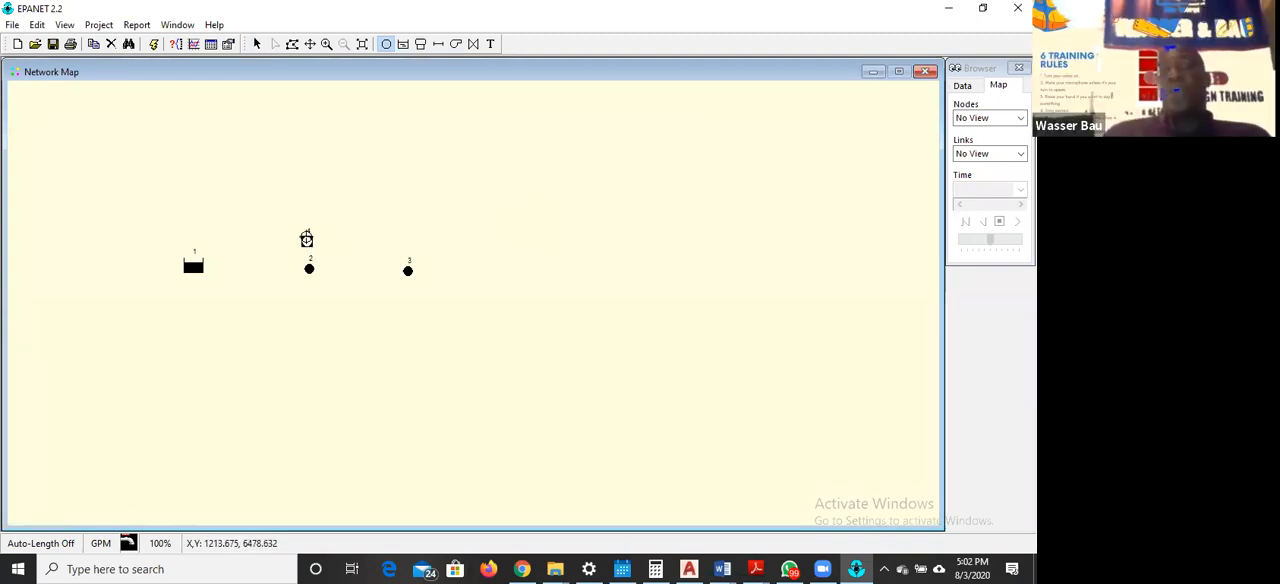
# Delete the junction just above junction 2 from the network map
pyautogui.click(257, 45)
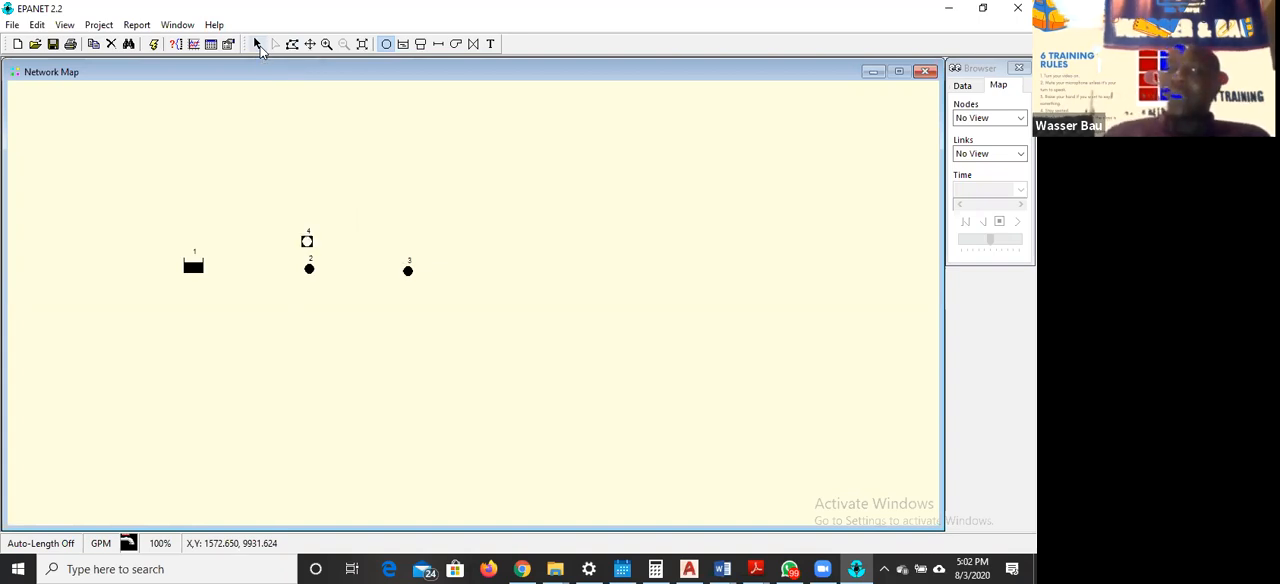
pyautogui.rightClick(309, 243)
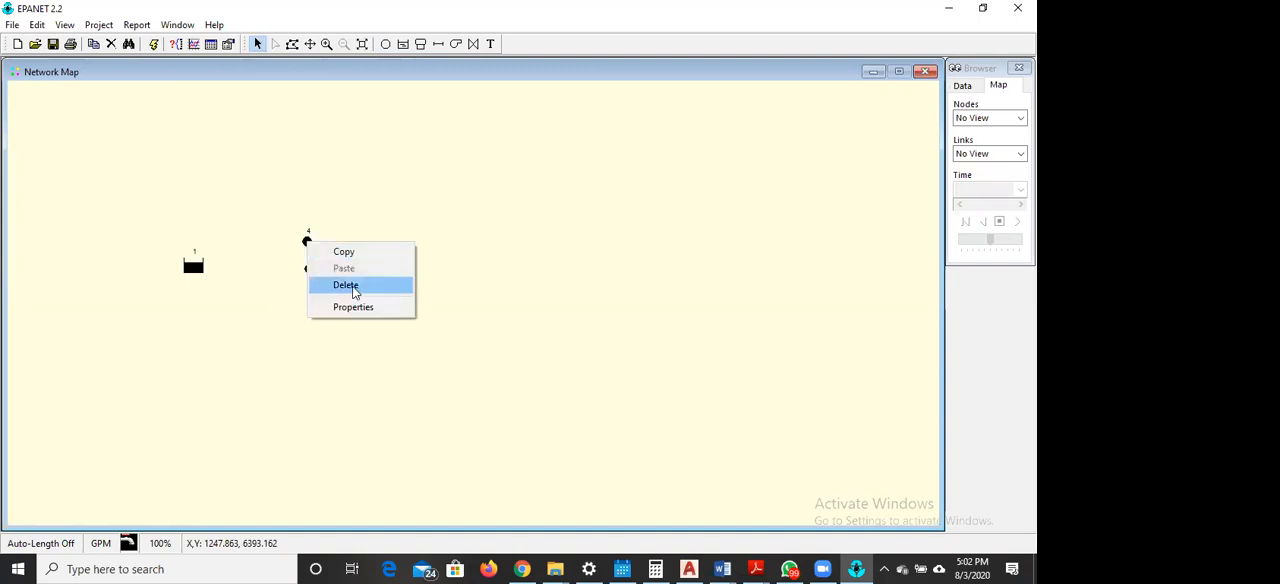
pyautogui.click(352, 286)
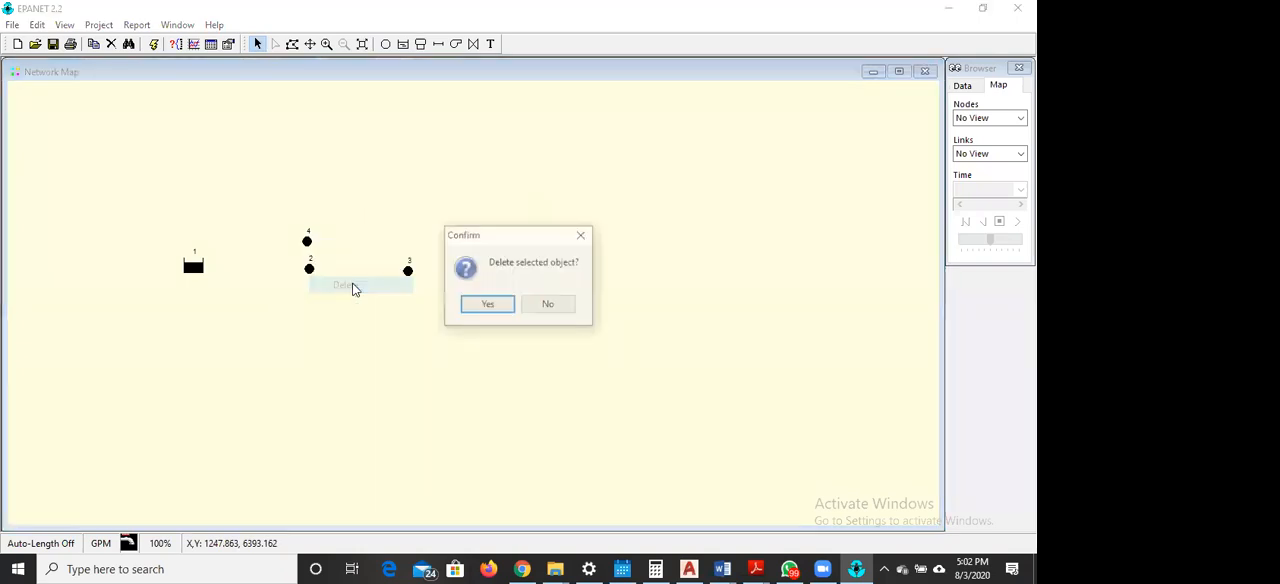
pyautogui.click(488, 306)
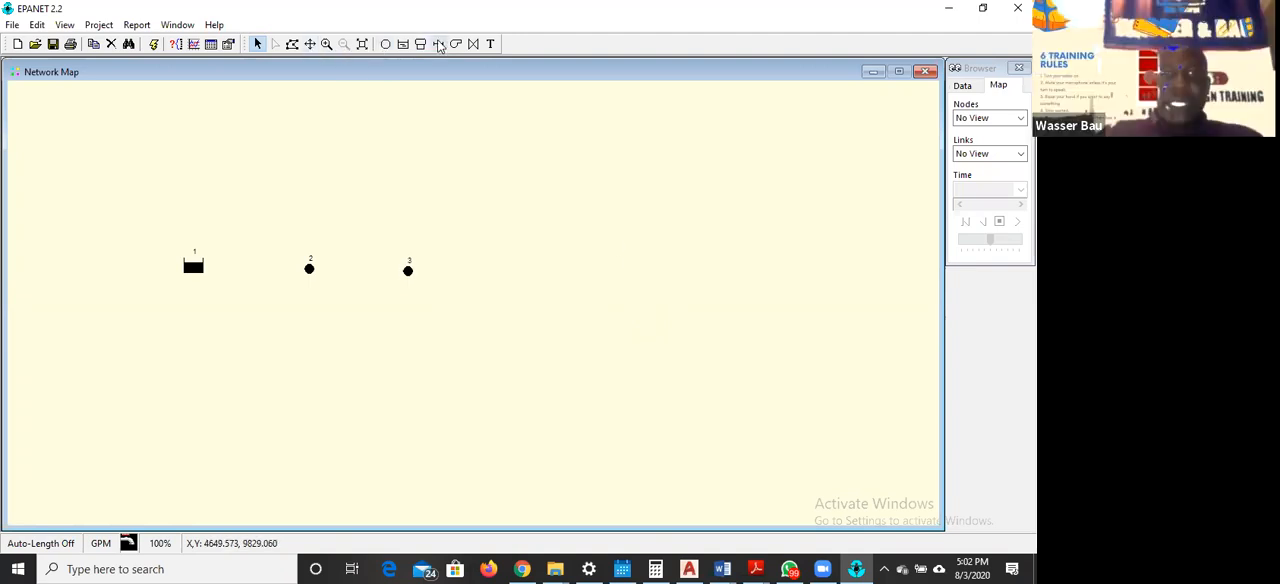
# Place four junctions: two spaced vertically below junction 3, one right of the upper of these, and one level with junction 3 above that
pyautogui.click(385, 45)
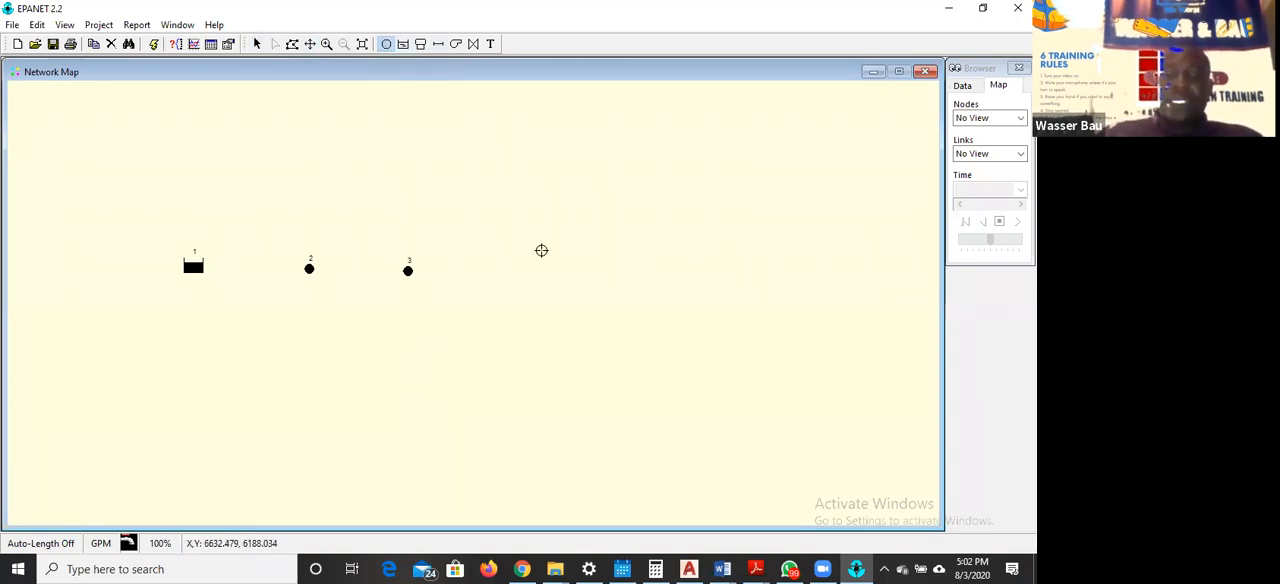
pyautogui.click(409, 361)
pyautogui.click(409, 460)
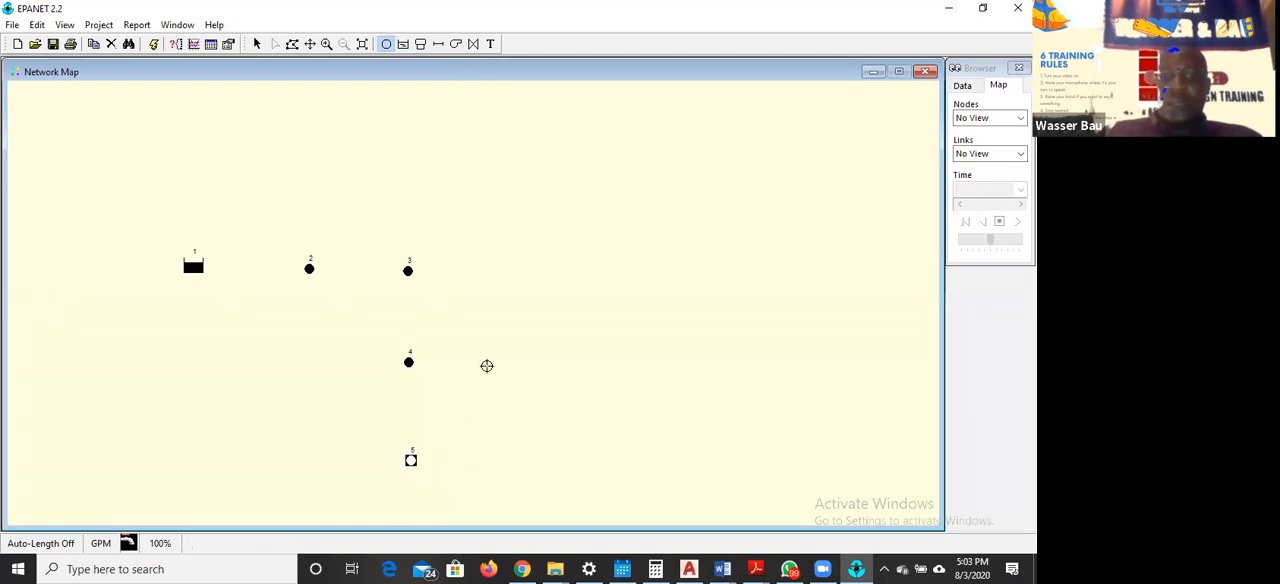
pyautogui.click(501, 361)
pyautogui.click(504, 268)
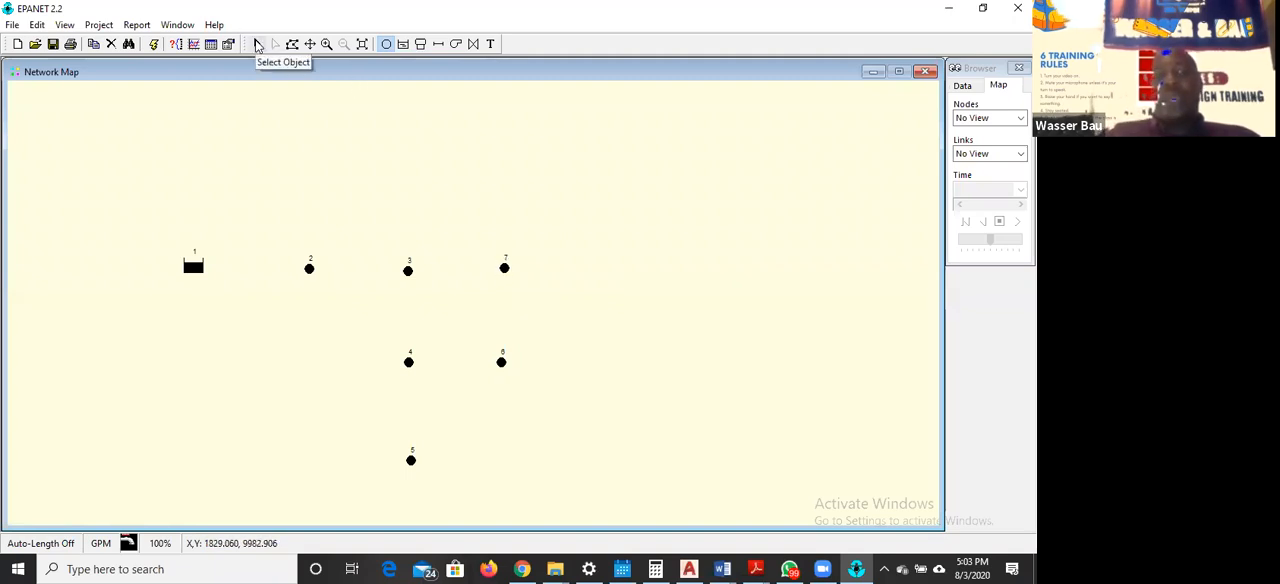
# Leave junction placement, examine the example network diagram in EPANET EXECISE 1.pdf in Adobe Reader, and return to the EPANET network map
pyautogui.click(257, 45)
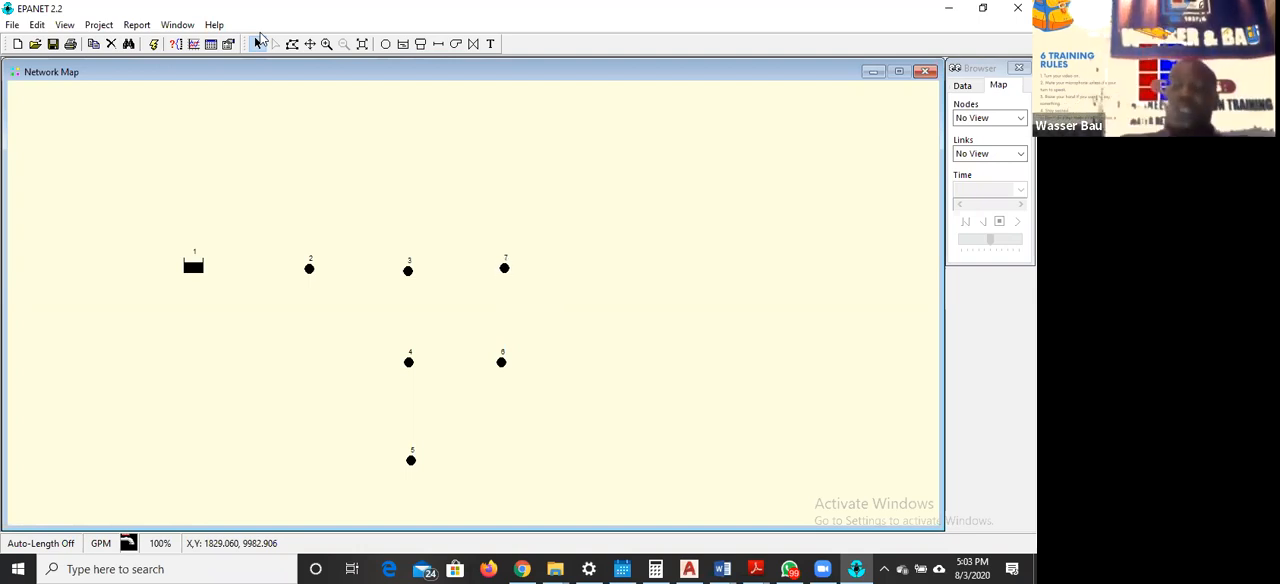
pyautogui.click(257, 43)
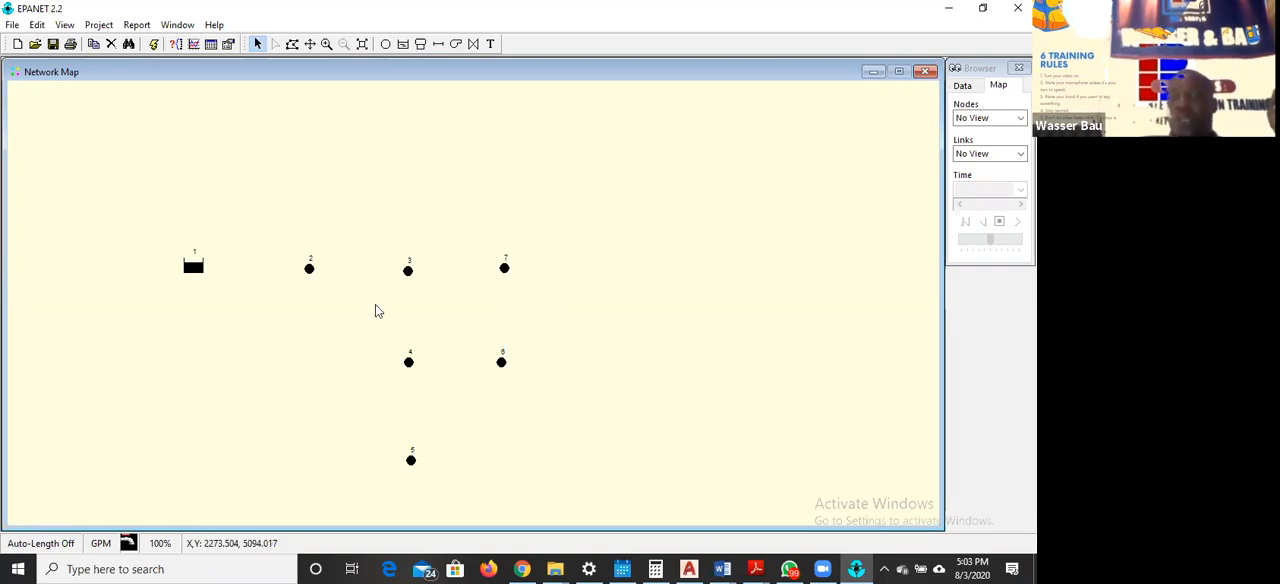
pyautogui.click(758, 568)
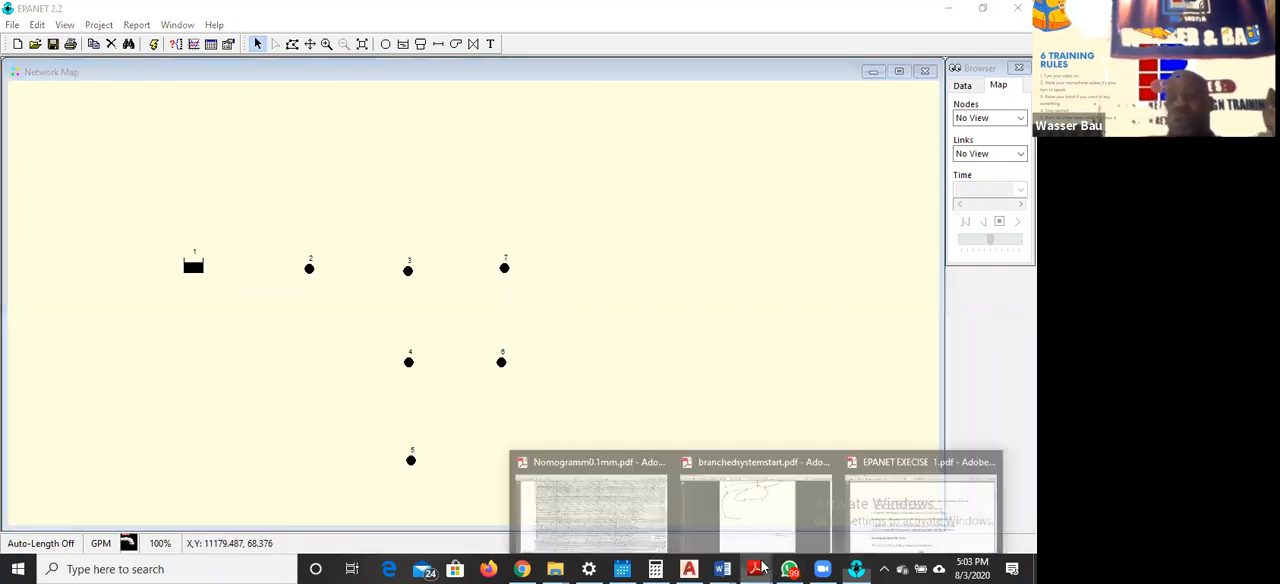
pyautogui.click(920, 508)
pyautogui.scroll(20, 760, 249)
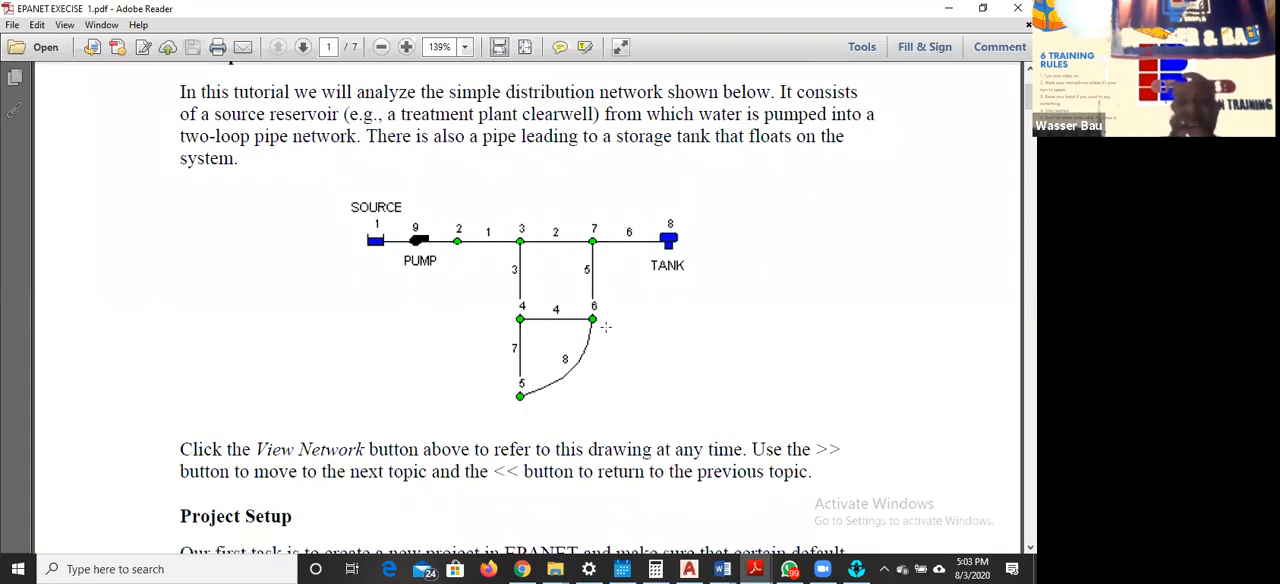
pyautogui.click(949, 8)
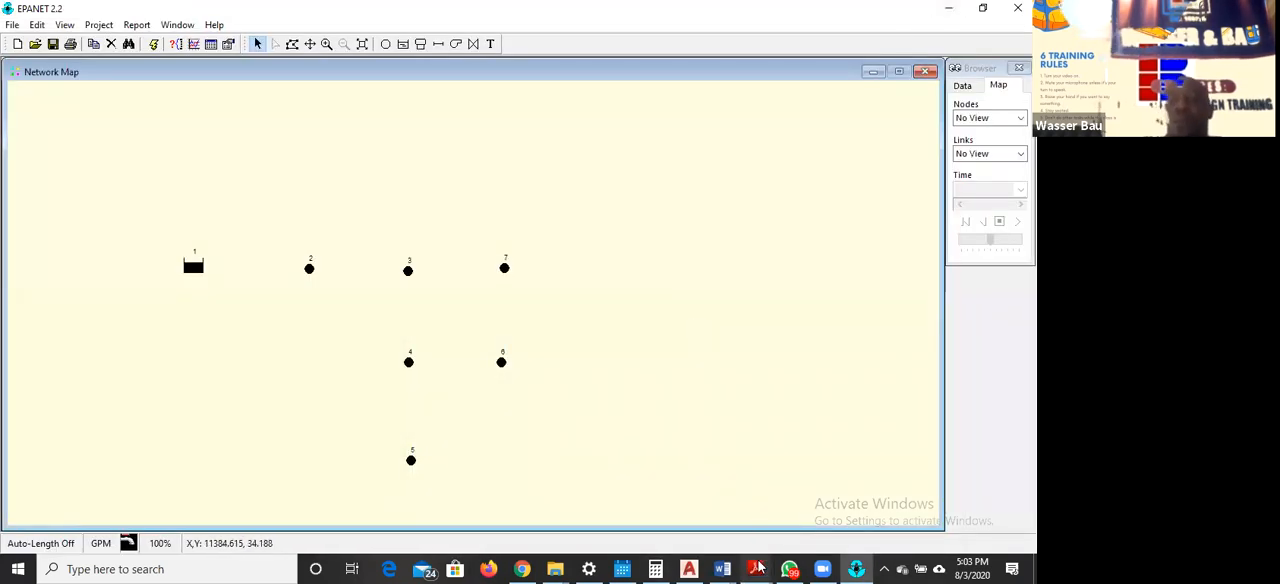
pyautogui.click(897, 500)
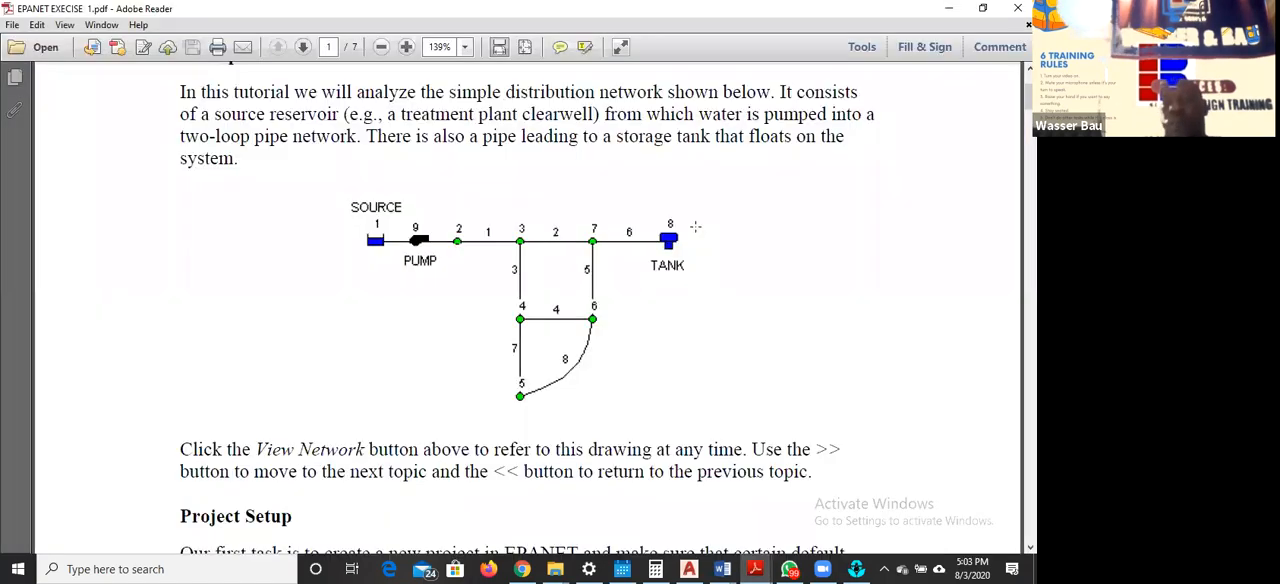
pyautogui.click(948, 8)
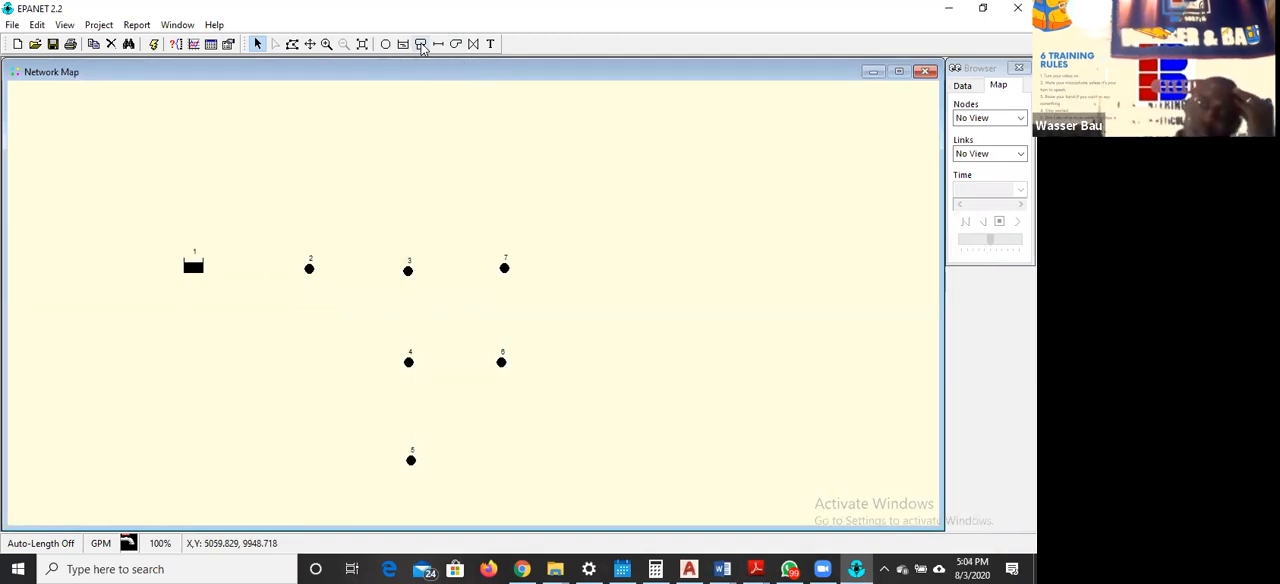
# Place a tank on the map to the right of junction 7, roughly level with it, and return to object selection
pyautogui.click(421, 45)
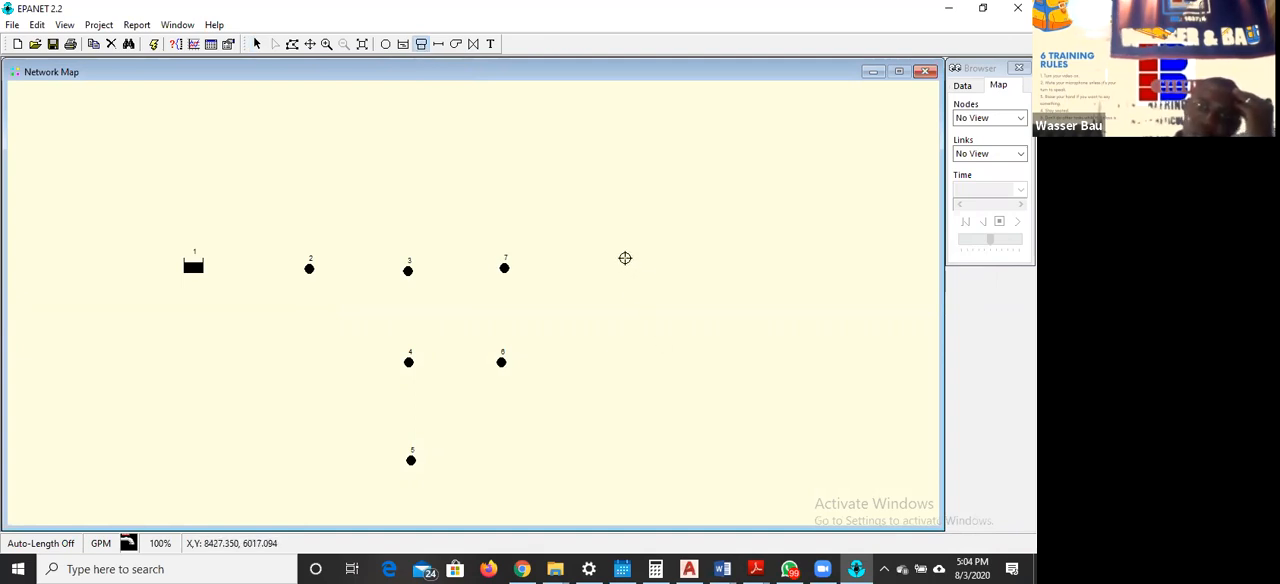
pyautogui.click(625, 258)
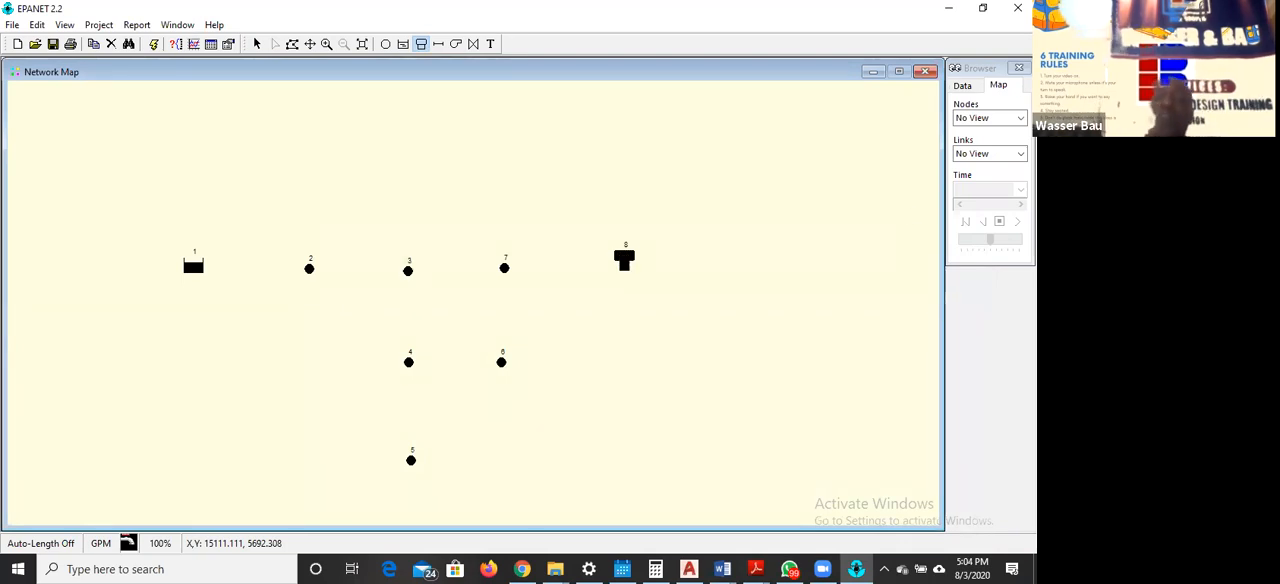
pyautogui.click(258, 46)
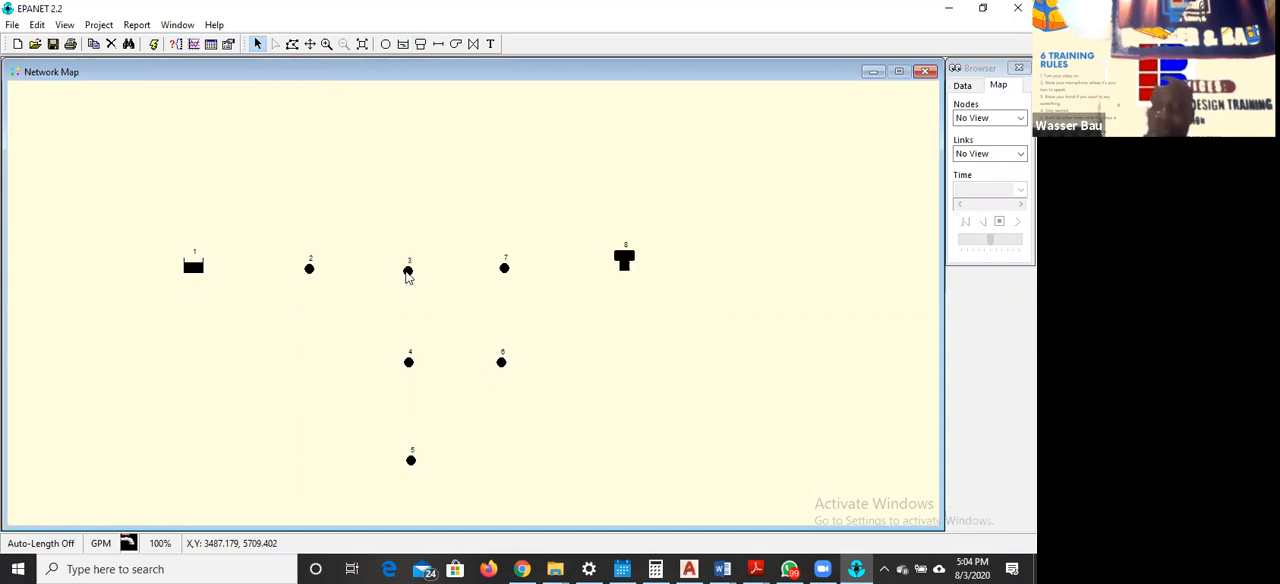
# Nudge junction 3 slightly up and right, and the tank slightly down and left, to adjust their alignment in the row
pyautogui.moveTo(407, 276)
pyautogui.mouseDown()
pyautogui.moveTo(420, 289)
pyautogui.moveTo(449, 211)
pyautogui.moveTo(413, 270)
pyautogui.mouseUp()
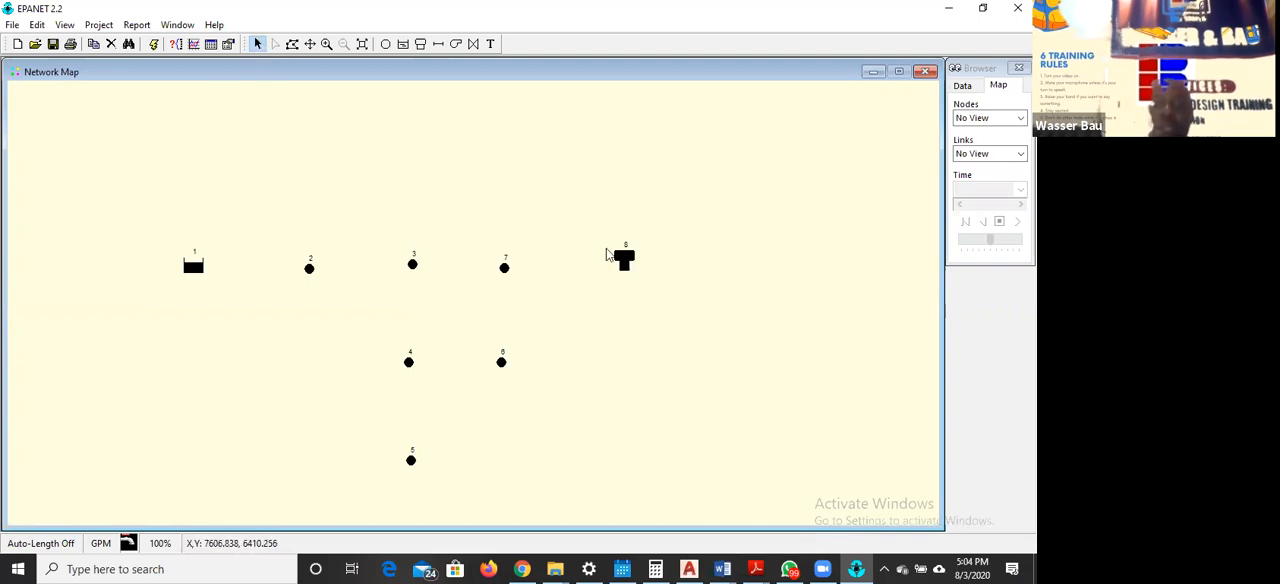
pyautogui.click(627, 262)
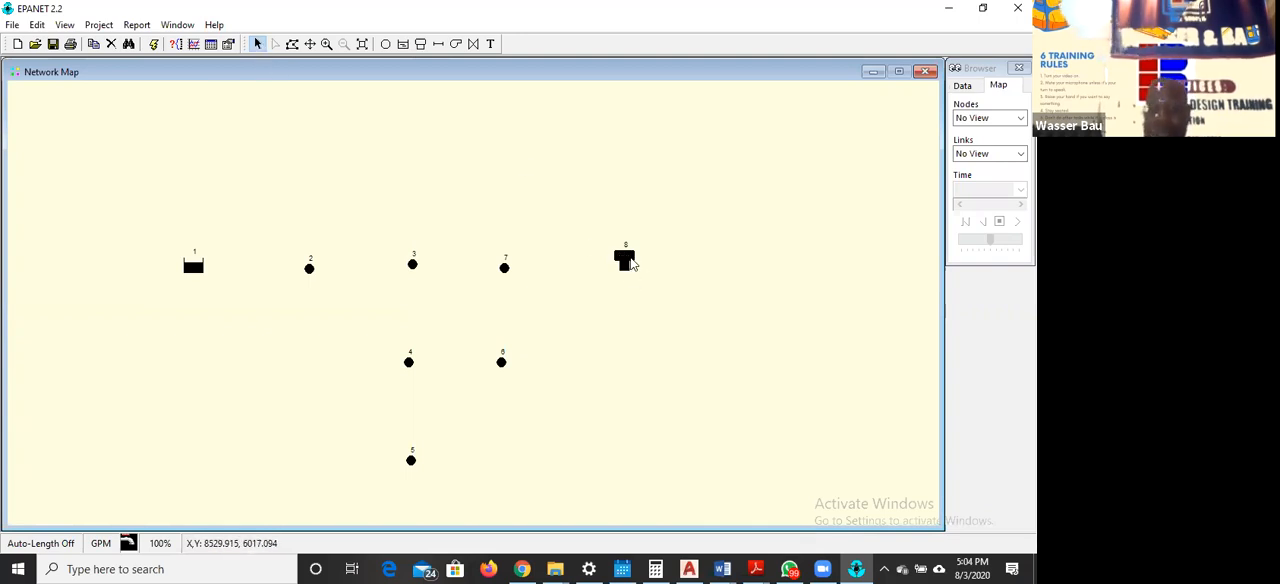
pyautogui.moveTo(631, 262)
pyautogui.mouseDown()
pyautogui.moveTo(620, 272)
pyautogui.moveTo(661, 270)
pyautogui.moveTo(646, 346)
pyautogui.moveTo(520, 409)
pyautogui.moveTo(303, 226)
pyautogui.moveTo(659, 247)
pyautogui.moveTo(589, 269)
pyautogui.moveTo(621, 268)
pyautogui.mouseUp()
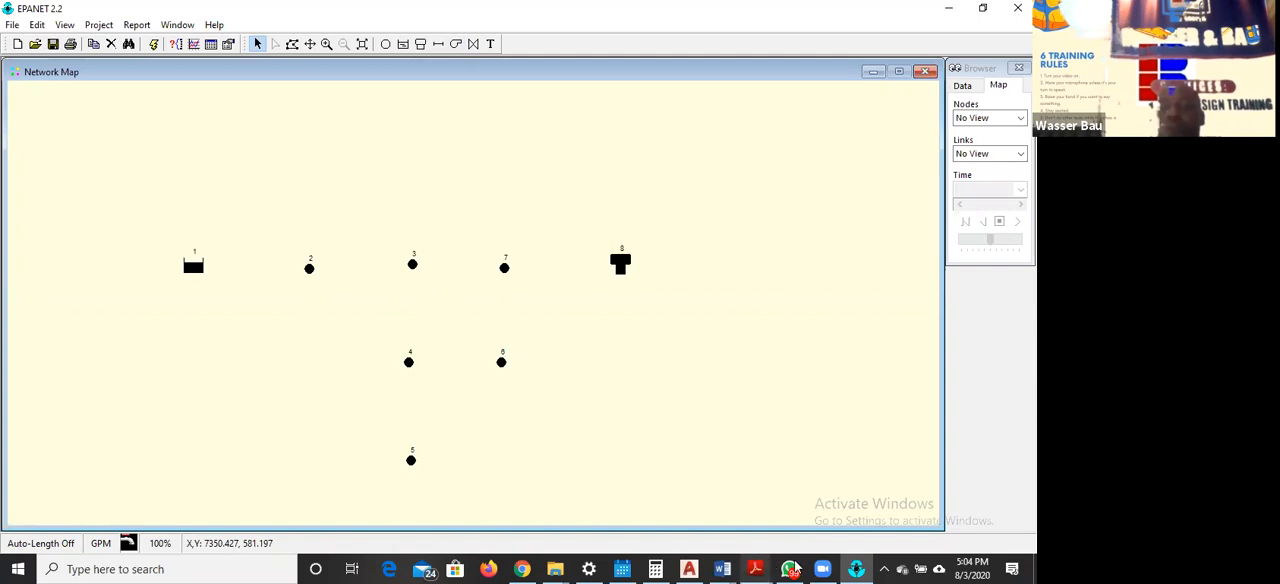
# Check the network diagram in EPANET EXECISE 1.pdf and add a pump from reservoir 1 to junction 2 in EPANET
pyautogui.click(756, 568)
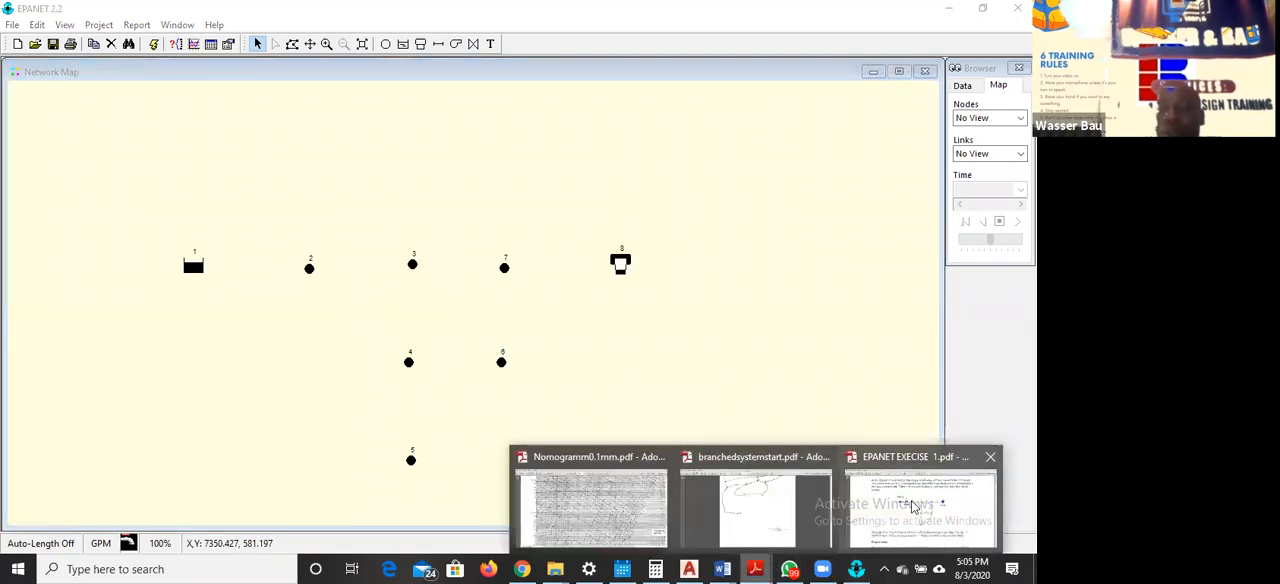
pyautogui.click(920, 505)
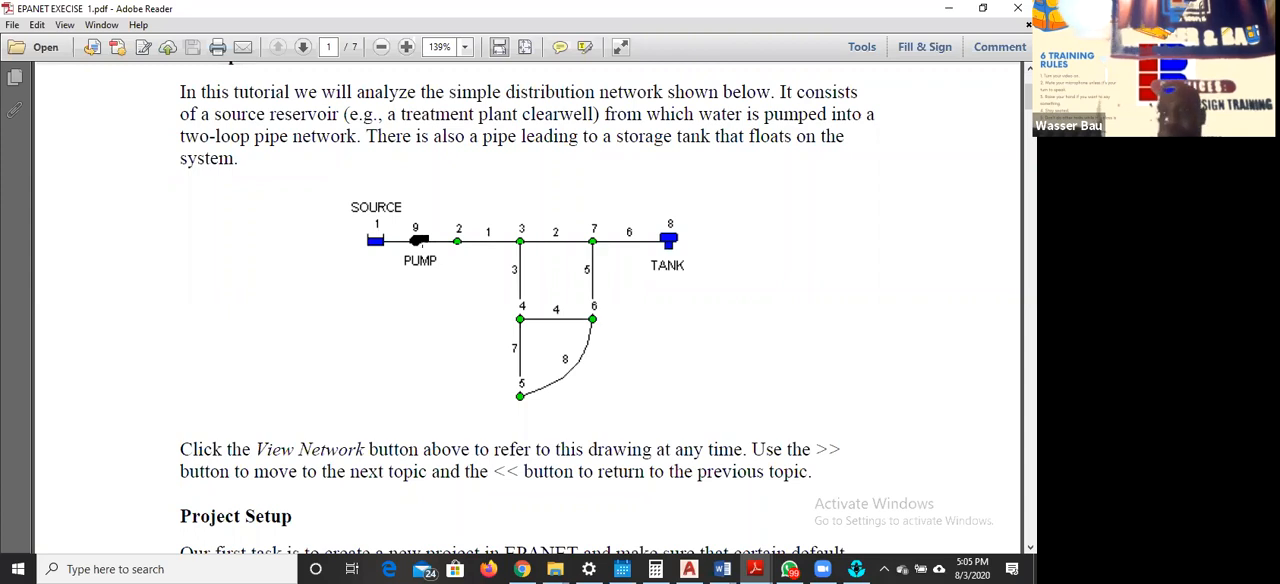
pyautogui.click(948, 9)
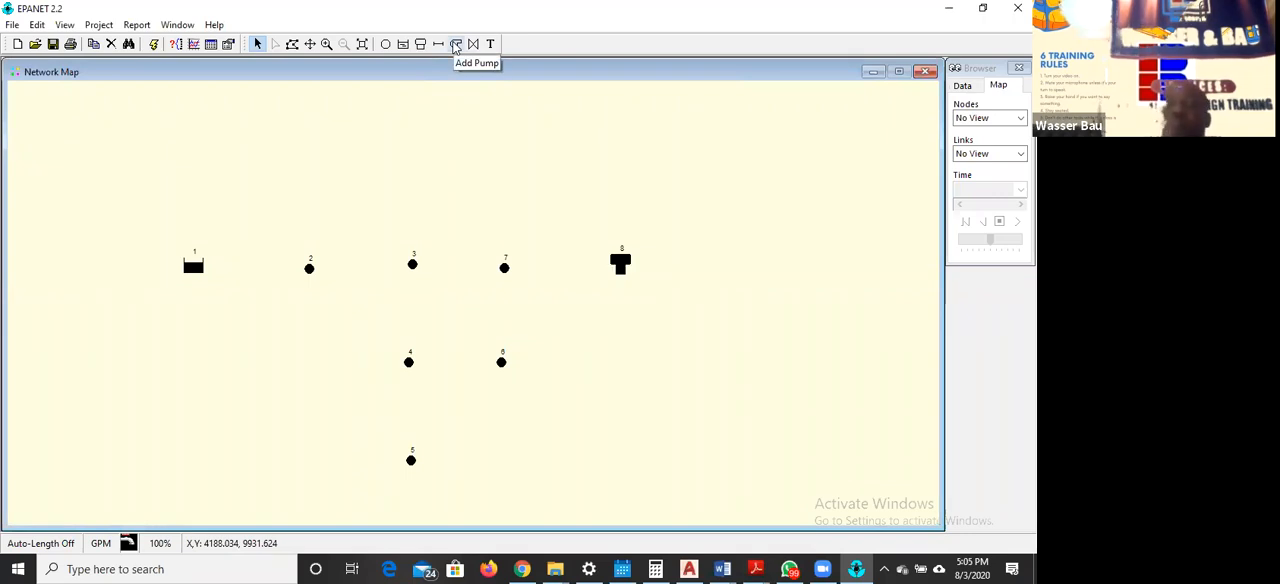
pyautogui.click(456, 45)
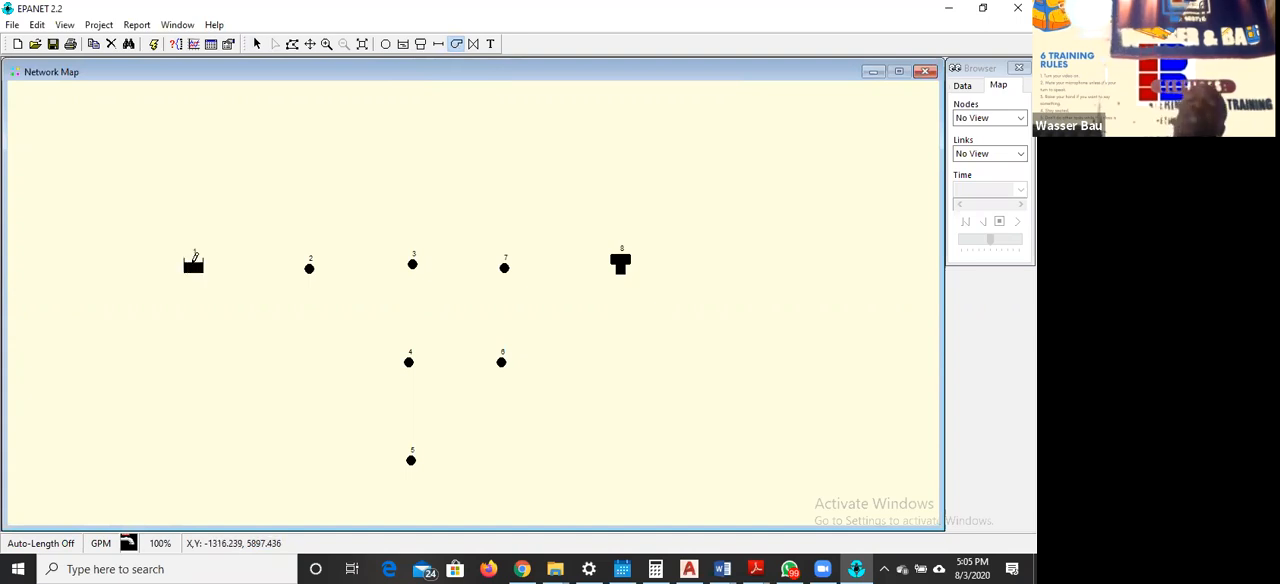
pyautogui.click(195, 267)
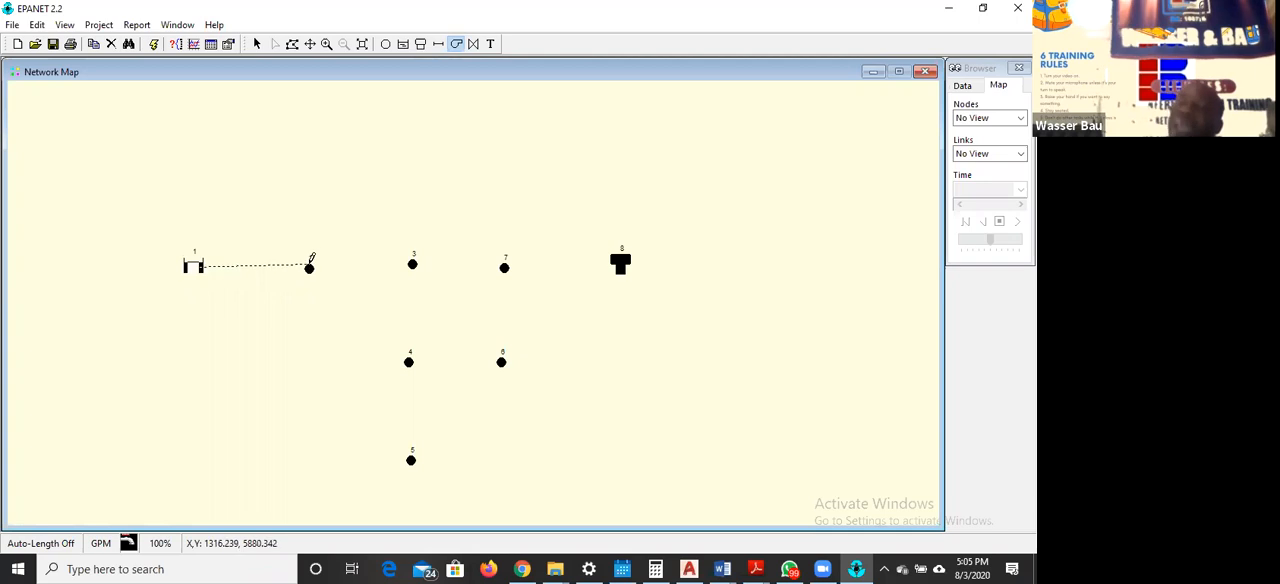
pyautogui.click(310, 266)
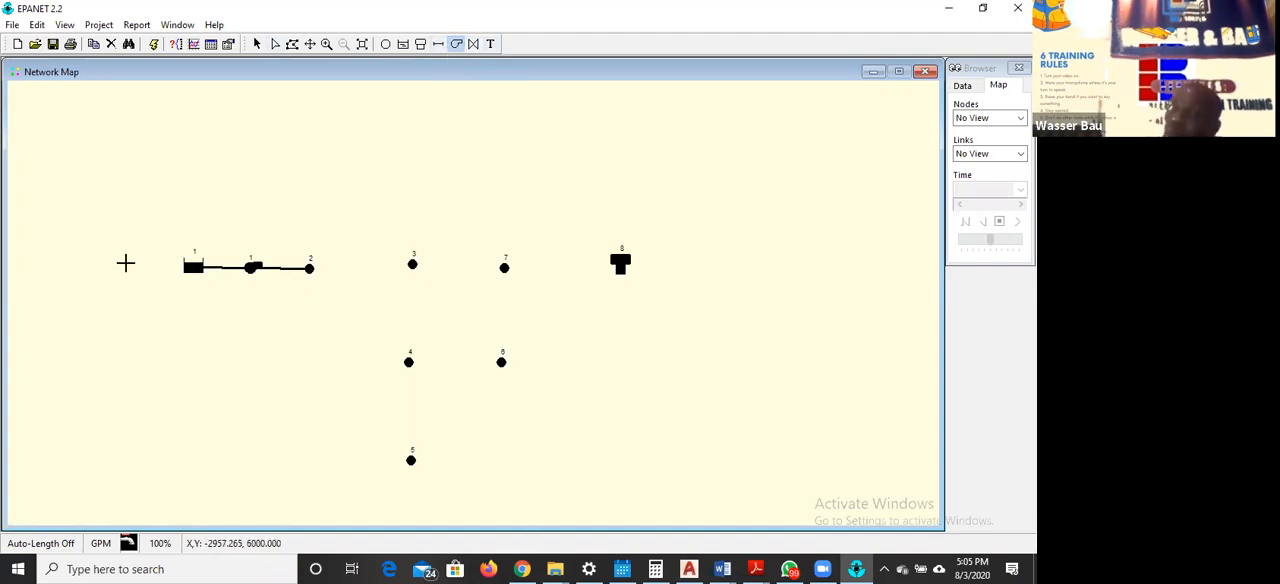
# Draw straight pipes from junction 2 to 3, from junction 3 to 4, and from junction 4 to 5
pyautogui.click(439, 46)
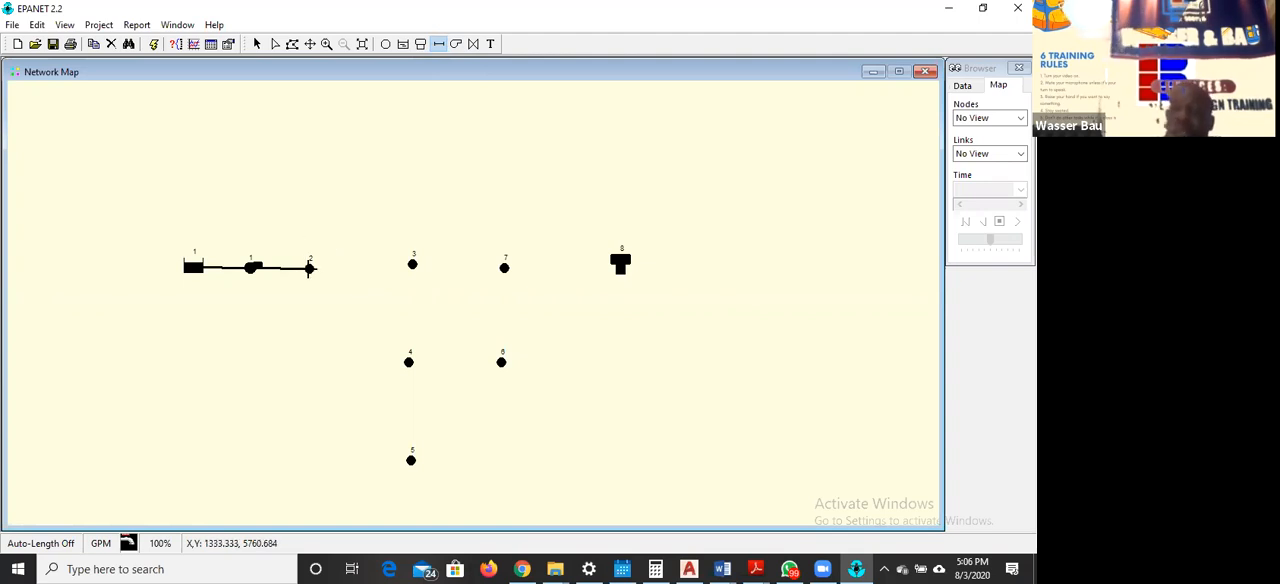
pyautogui.click(310, 268)
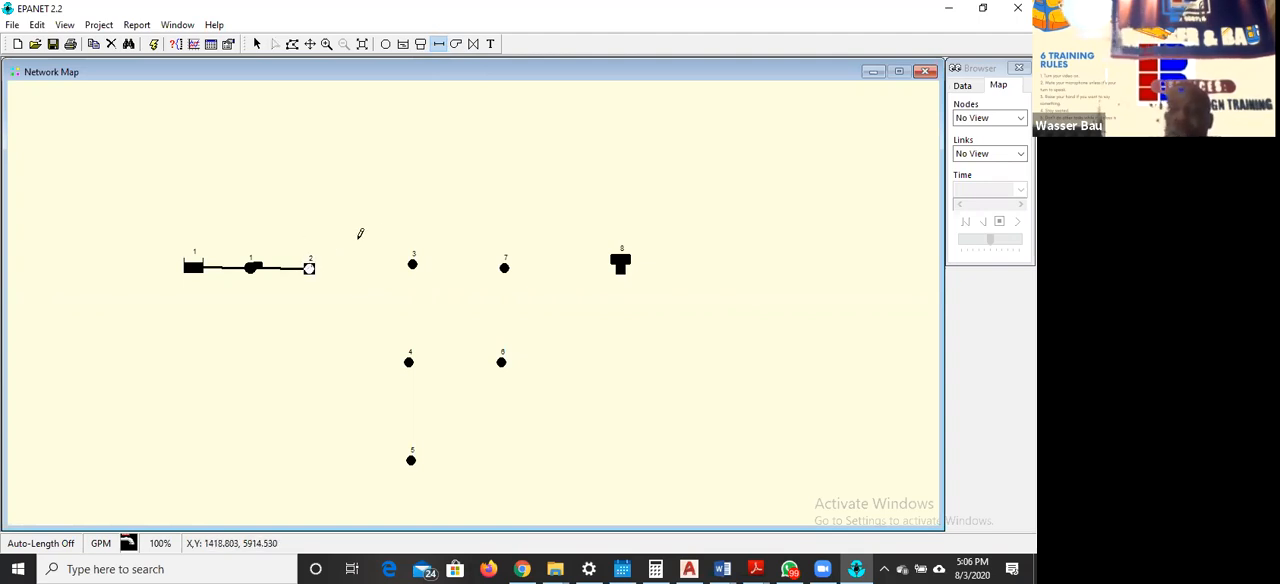
pyautogui.click(413, 263)
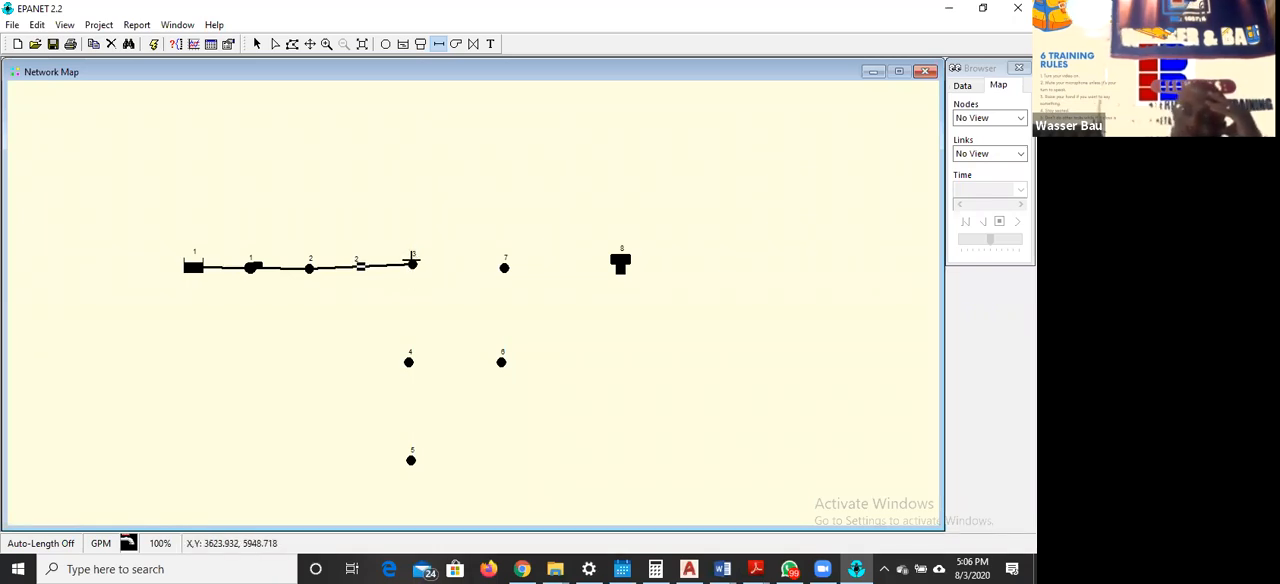
pyautogui.click(411, 261)
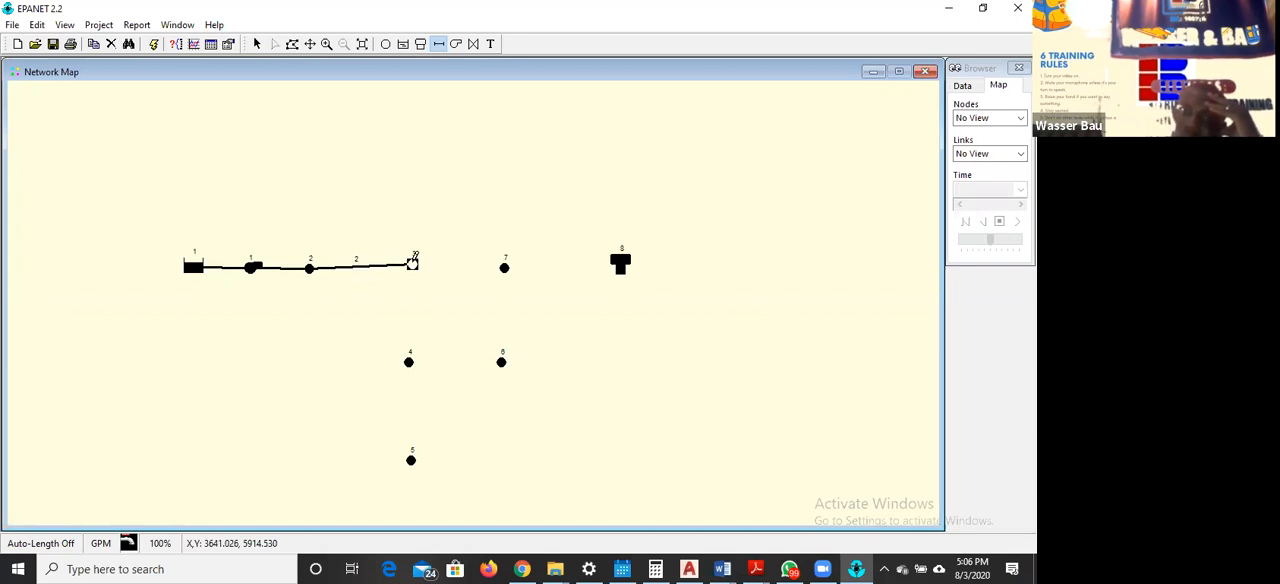
pyautogui.click(409, 360)
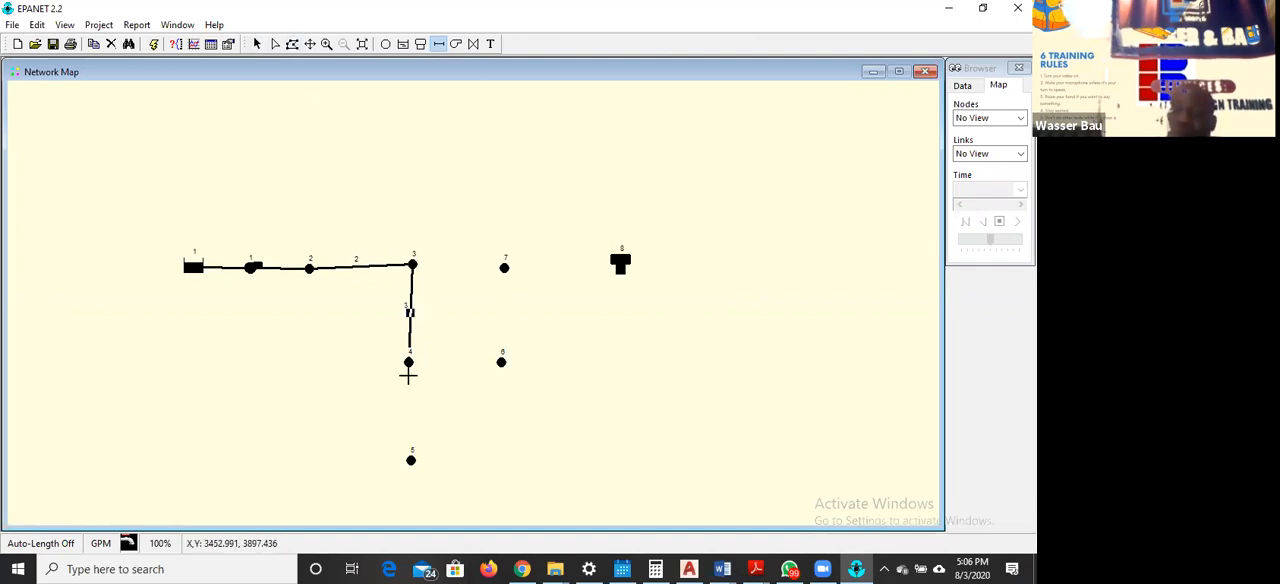
pyautogui.click(409, 362)
pyautogui.click(411, 456)
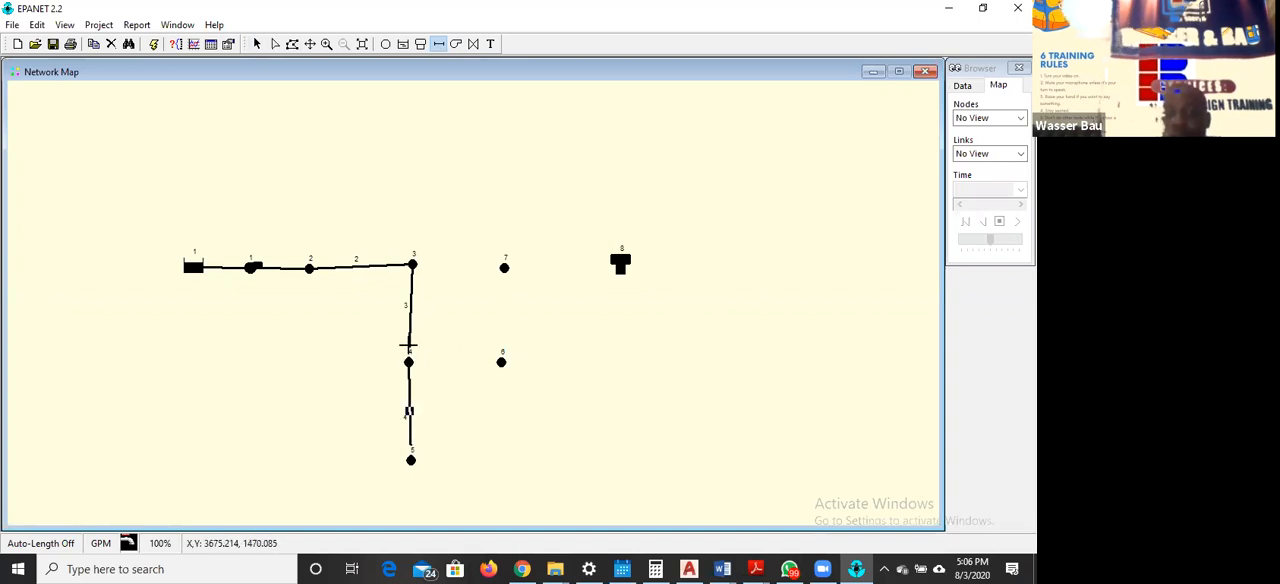
# Draw straight pipes from junction 4 to 6, from junction 7 to 6, and from junction 3 to 7, closing the upper loop
pyautogui.click(409, 361)
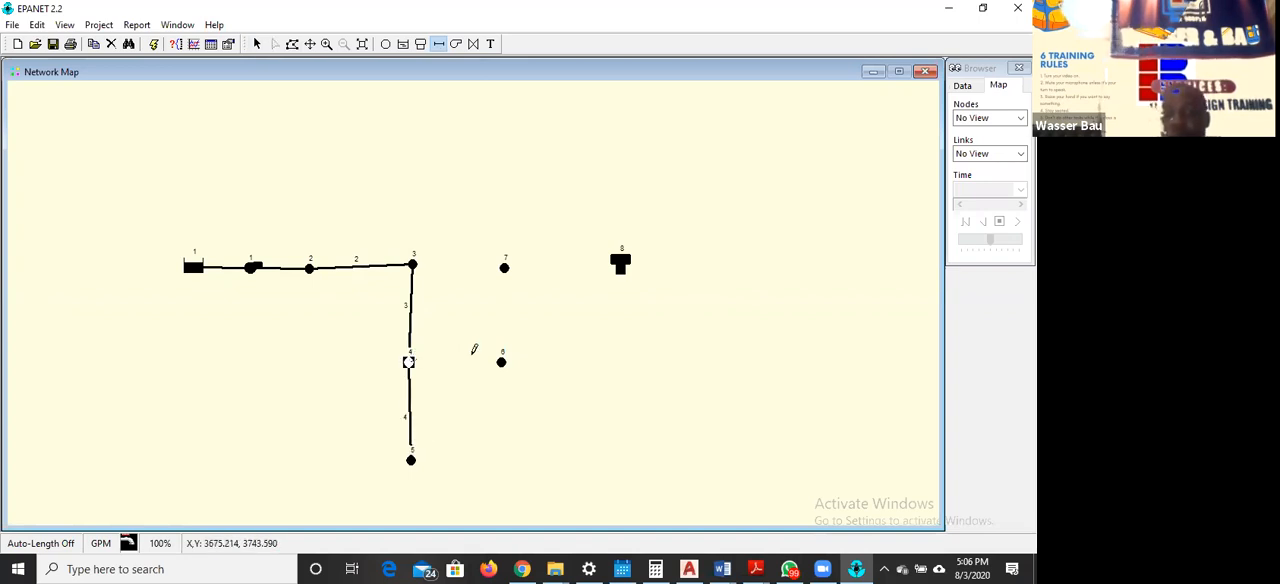
pyautogui.click(502, 359)
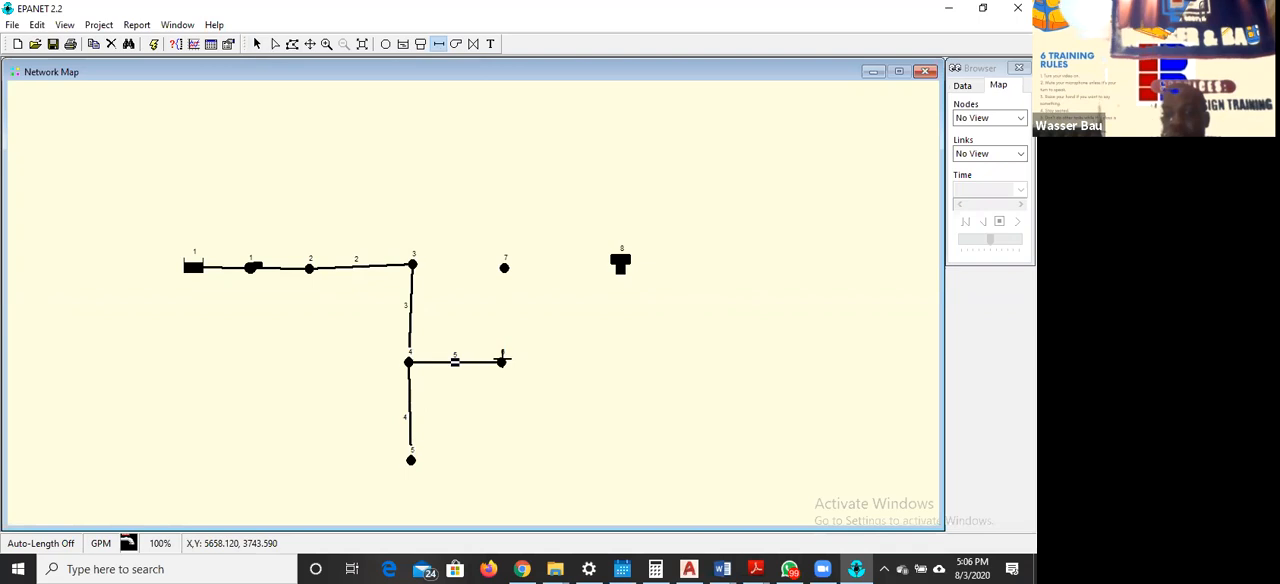
pyautogui.click(503, 265)
pyautogui.click(502, 358)
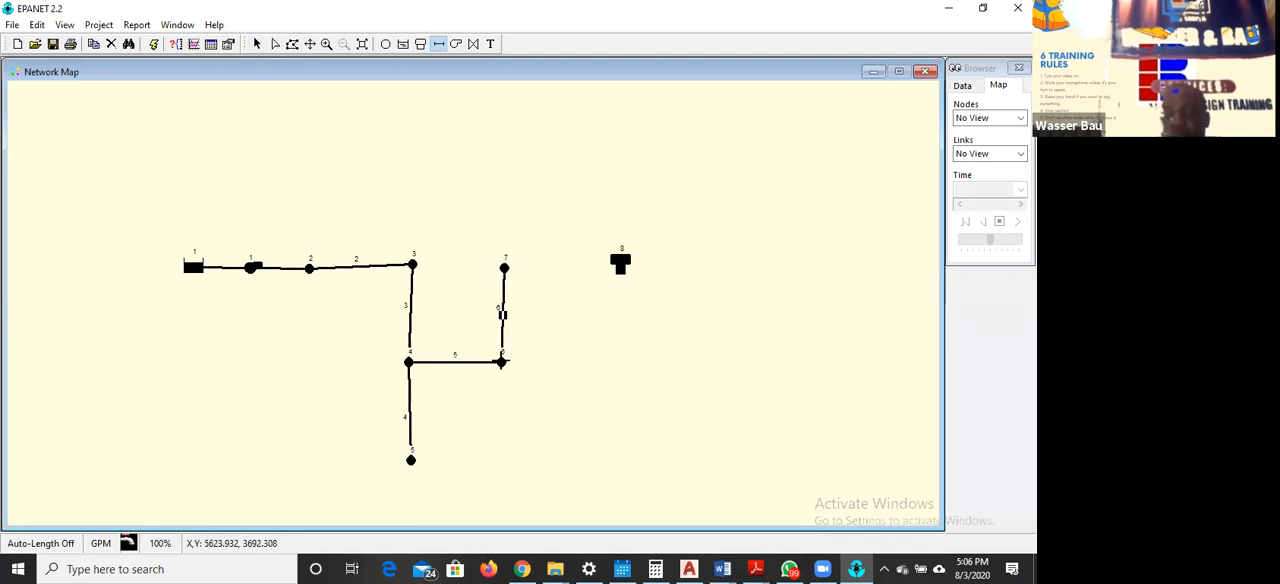
pyautogui.click(411, 263)
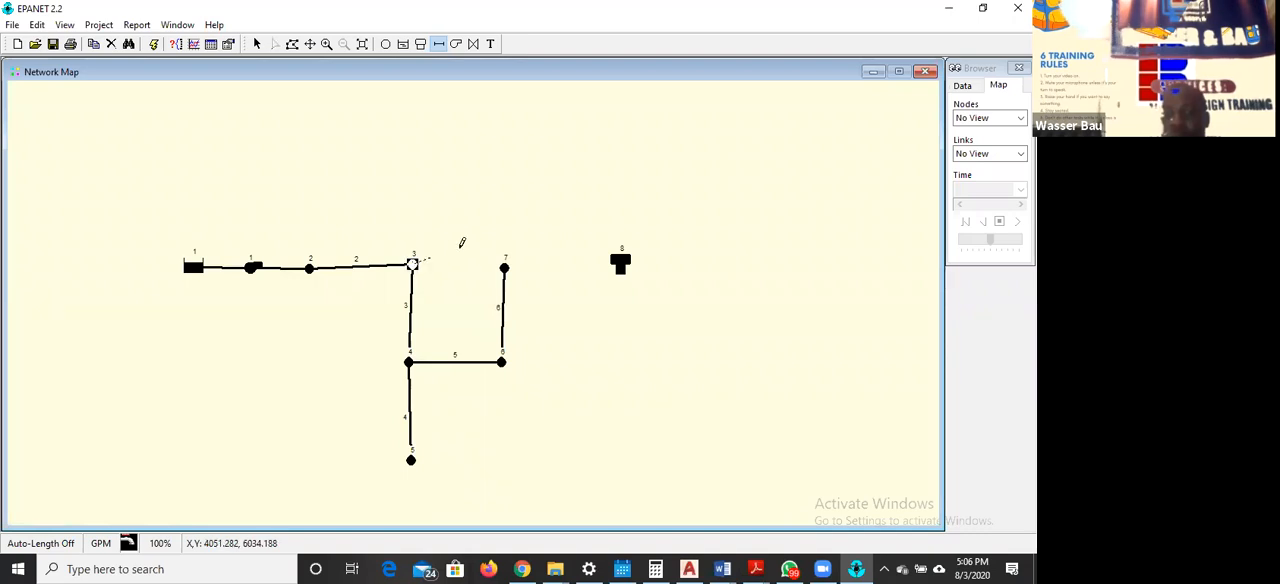
pyautogui.click(504, 266)
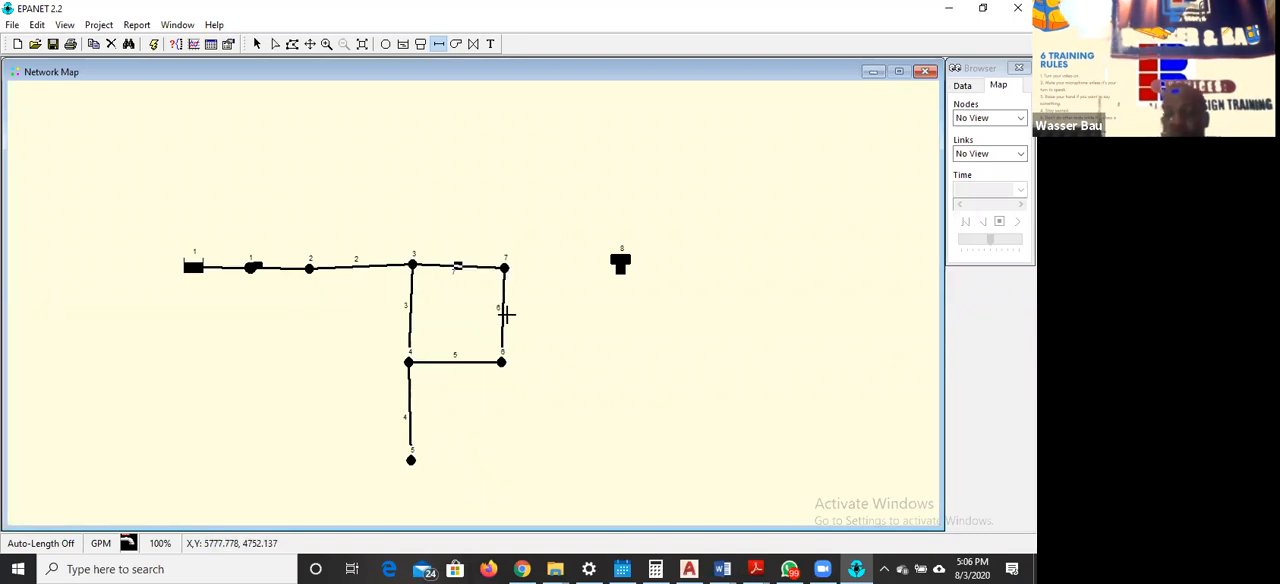
# Draw a straight pipe from junction 5 to 6 and another from junction 7 to tank 8, and return to object selection
pyautogui.click(410, 460)
pyautogui.click(502, 362)
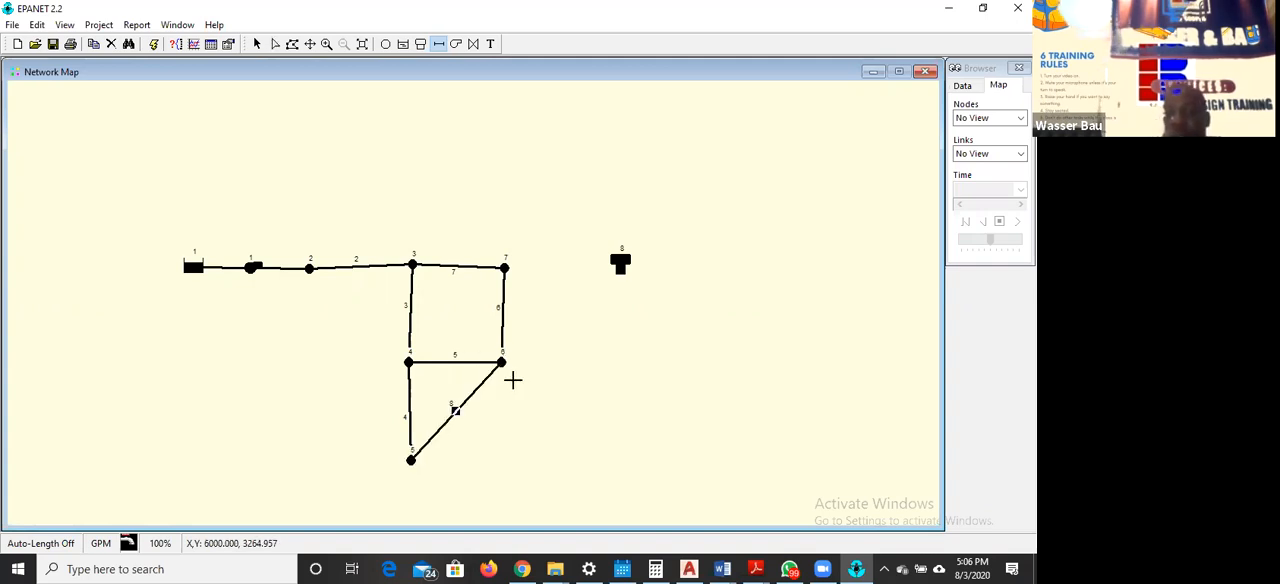
pyautogui.click(506, 262)
pyautogui.click(620, 262)
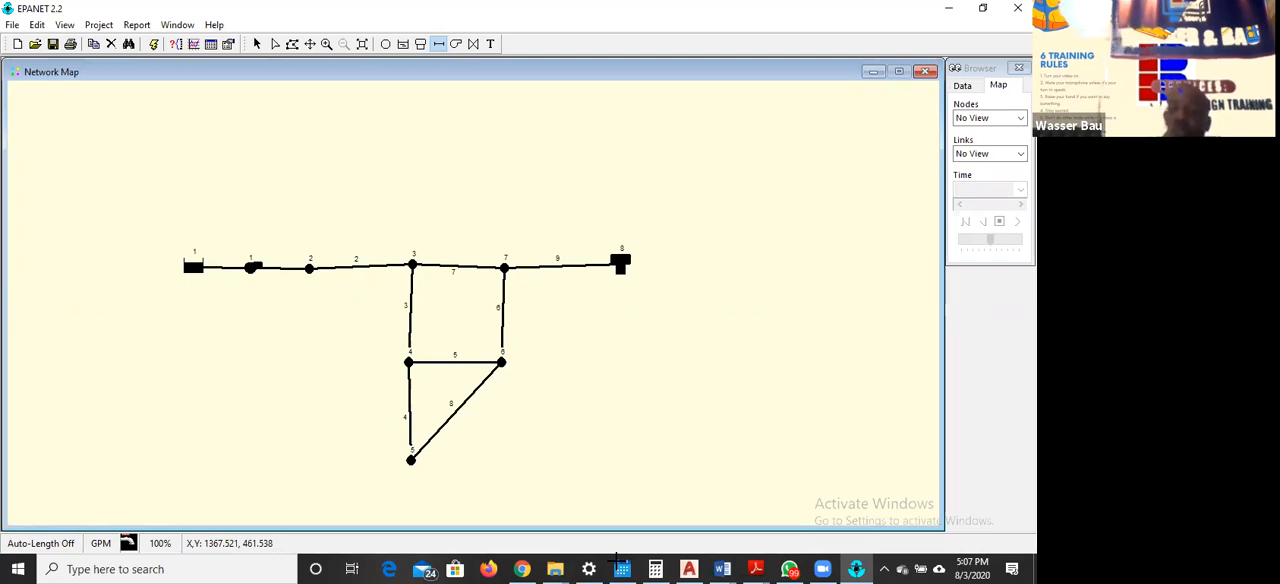
pyautogui.click(616, 560)
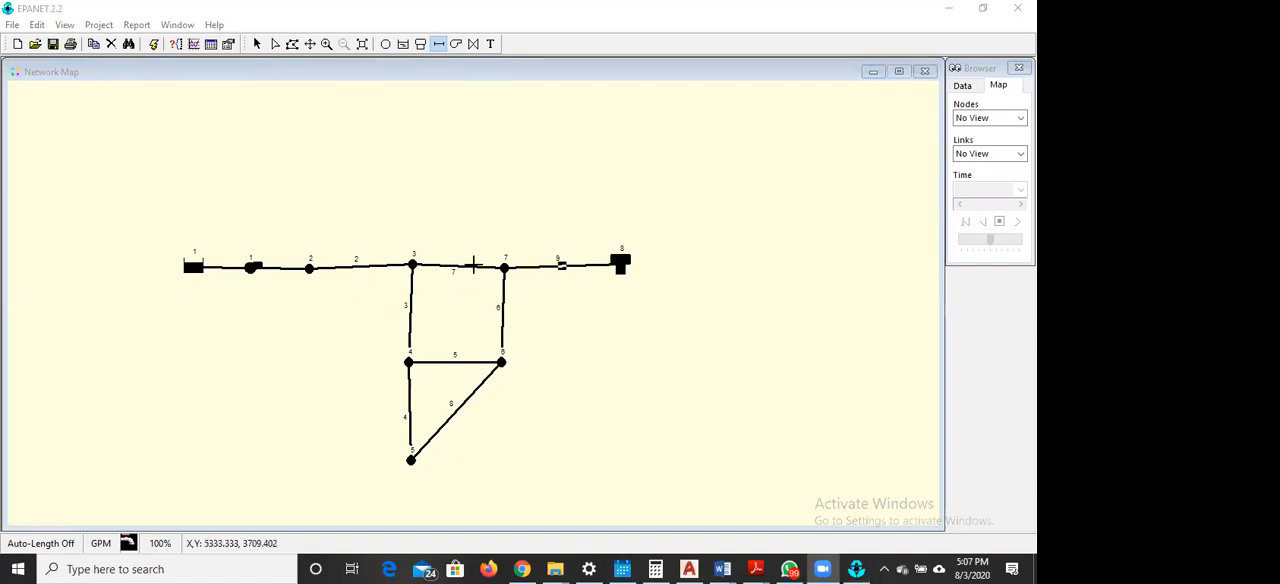
pyautogui.click(256, 47)
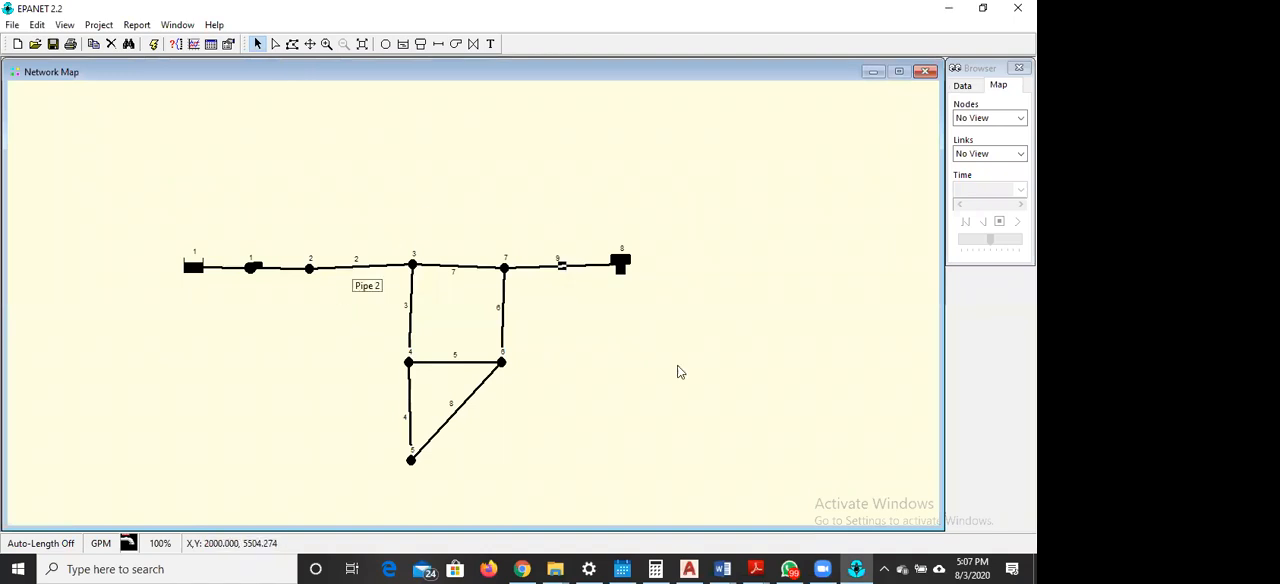
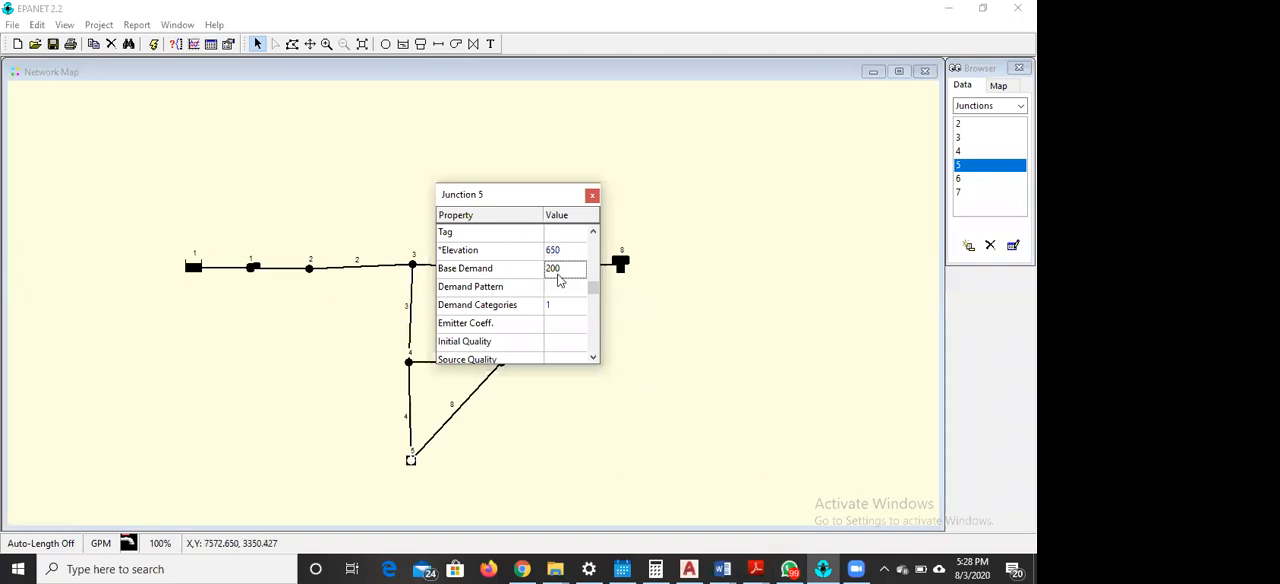
# Close the property editor of junction 5
pyautogui.click(553, 517)
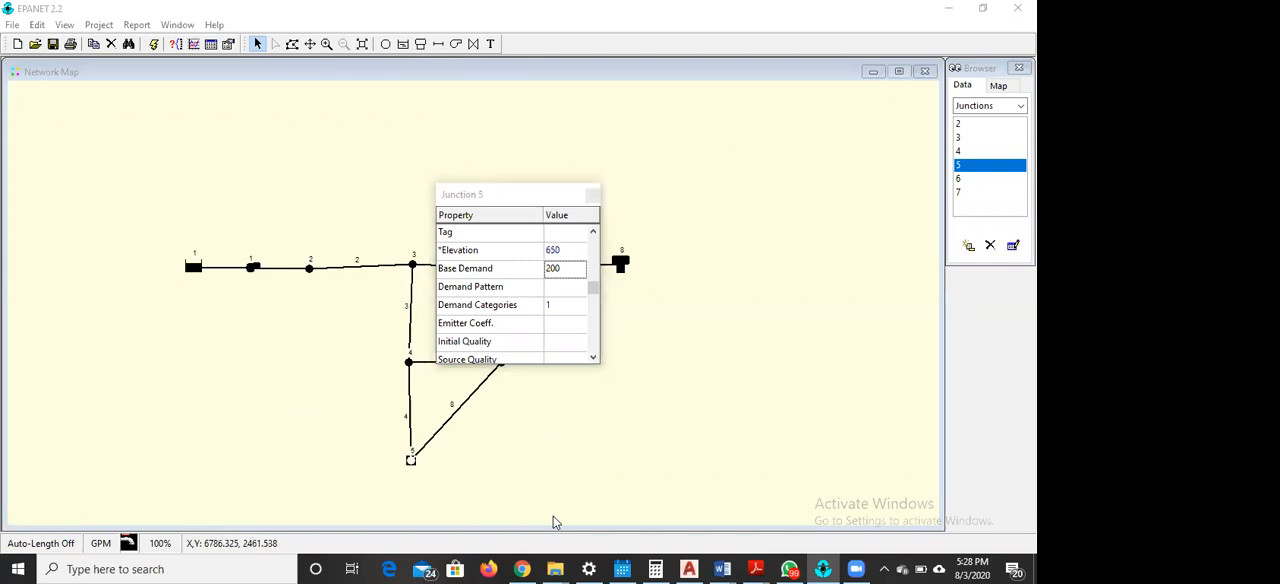
pyautogui.click(675, 473)
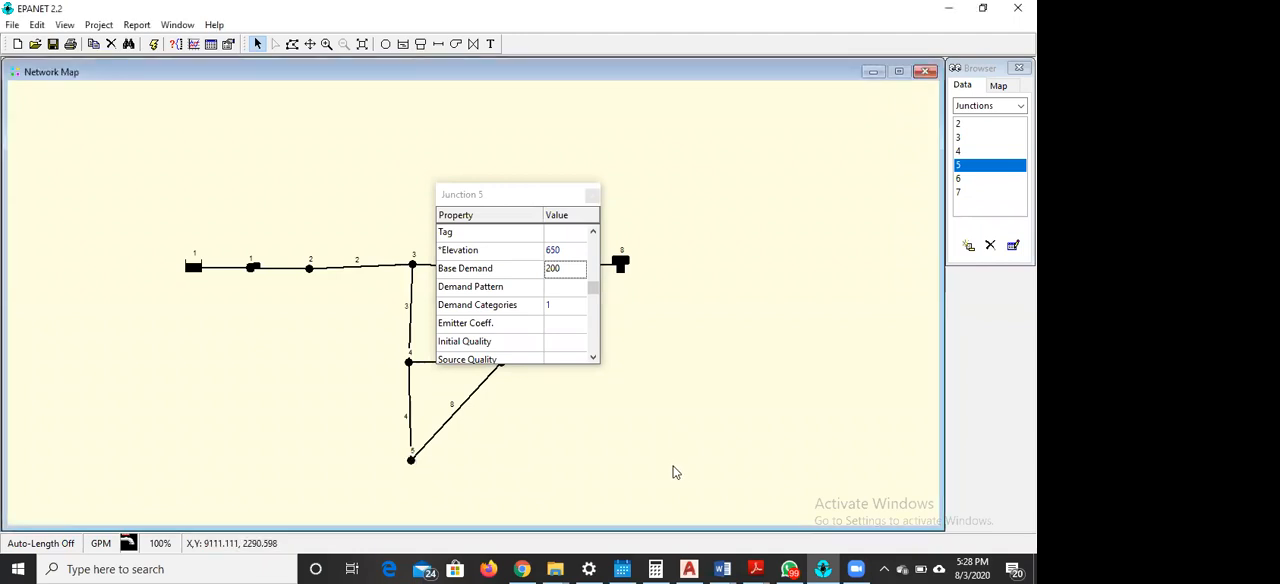
pyautogui.click(573, 259)
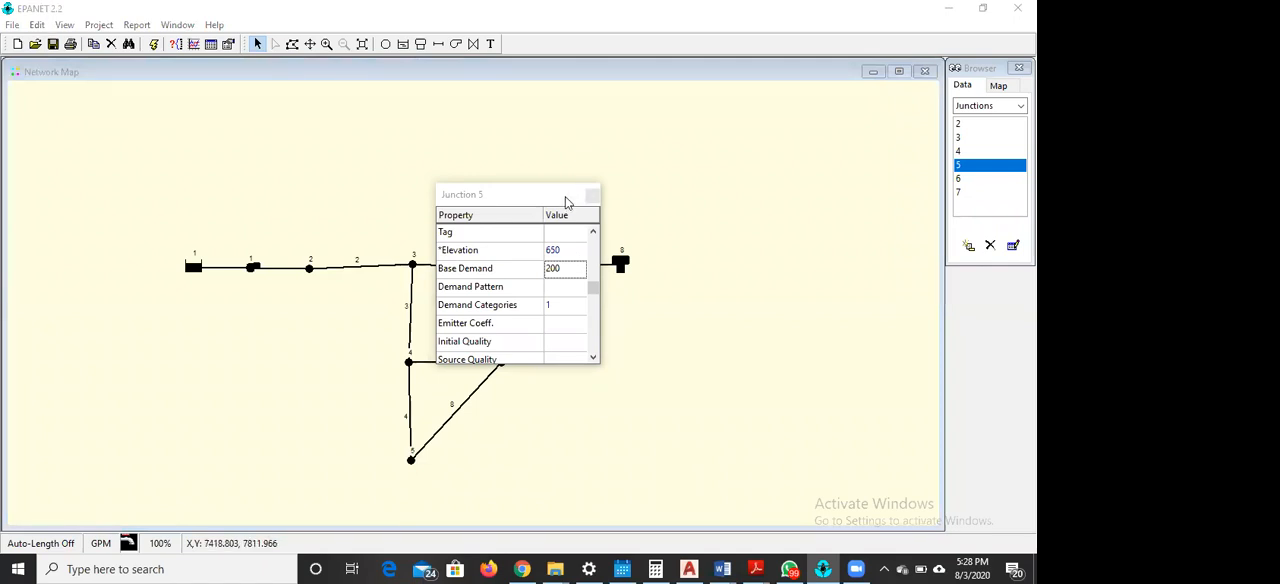
pyautogui.click(596, 196)
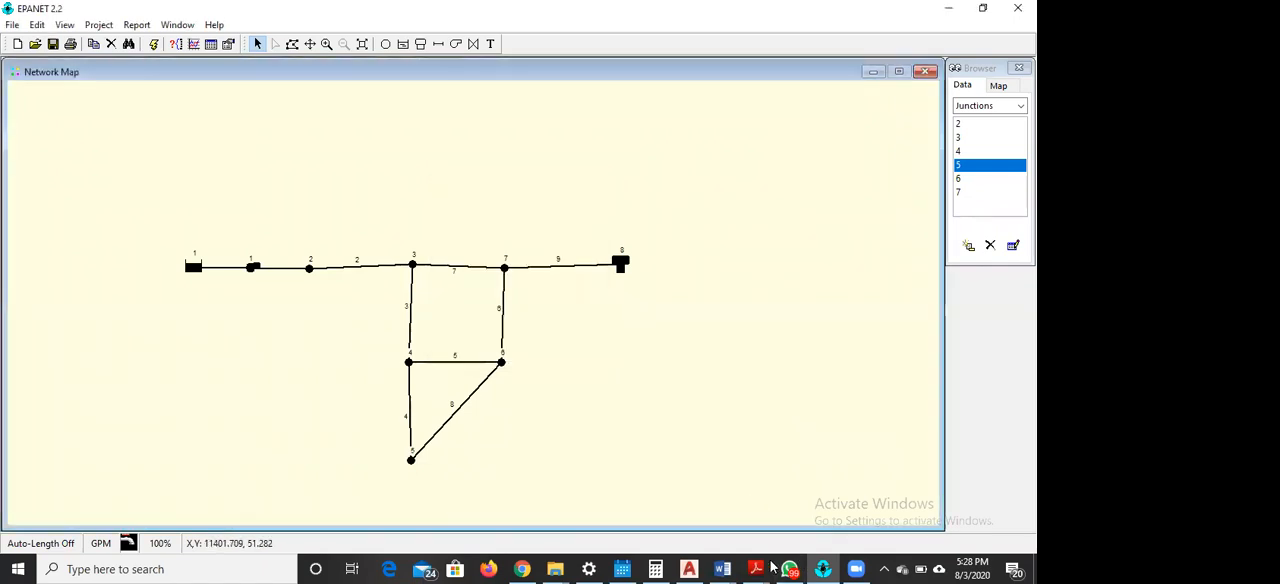
# Consult the node table in EPANET EXECISE 1.pdf and set junction 6's elevation to 700 and base demand to 150 in EPANET
pyautogui.moveTo(757, 566)
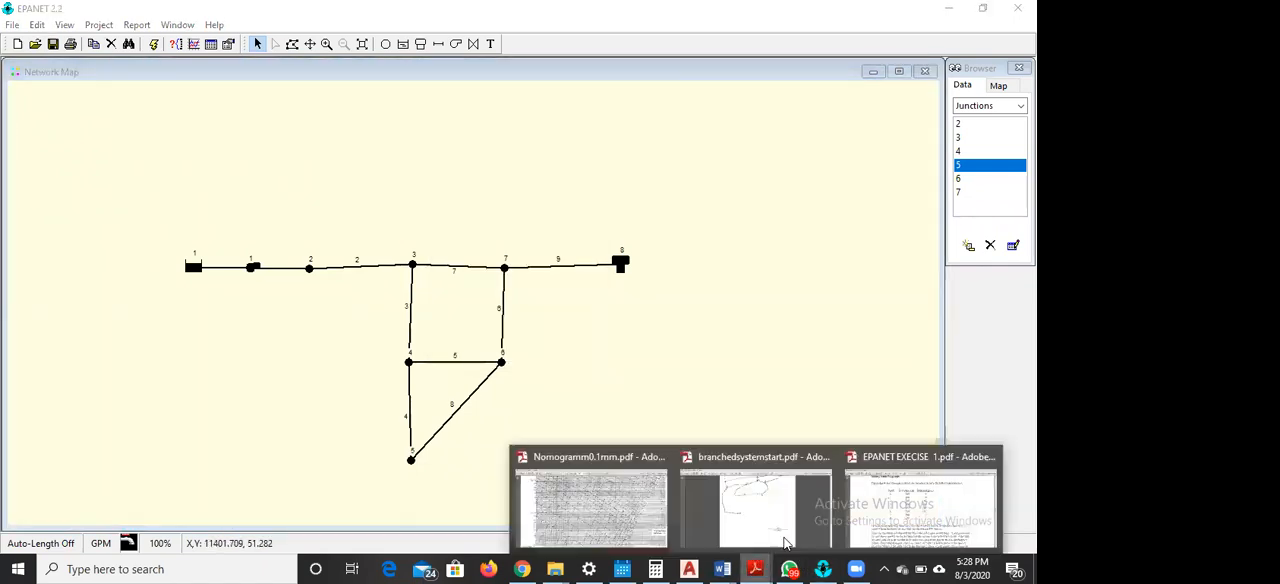
pyautogui.click(893, 517)
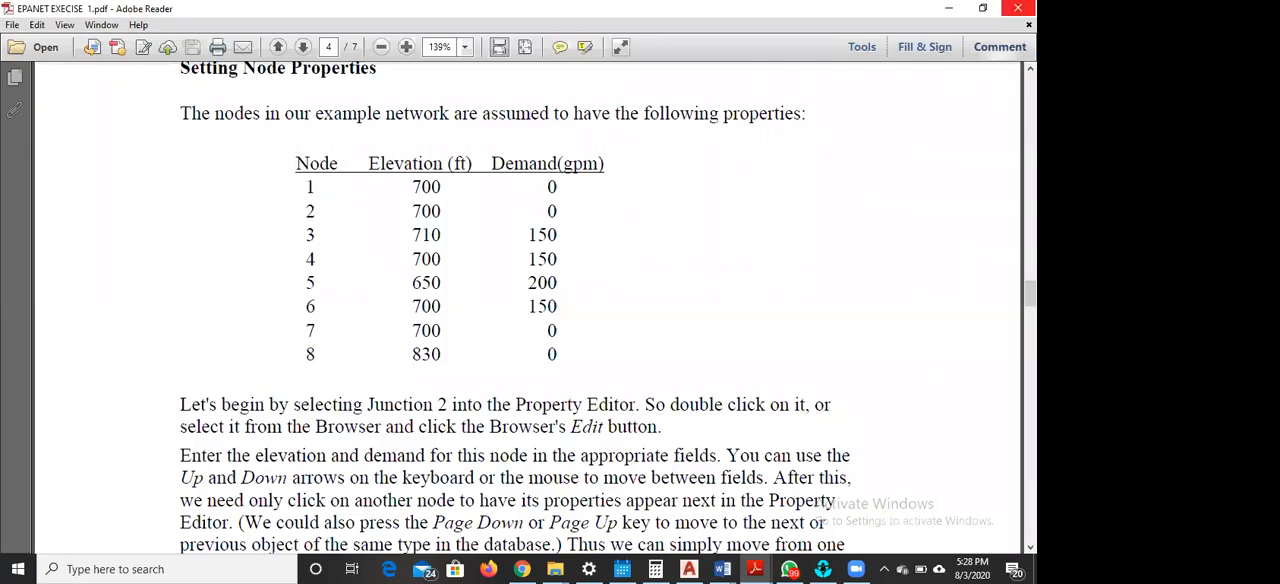
pyautogui.click(949, 10)
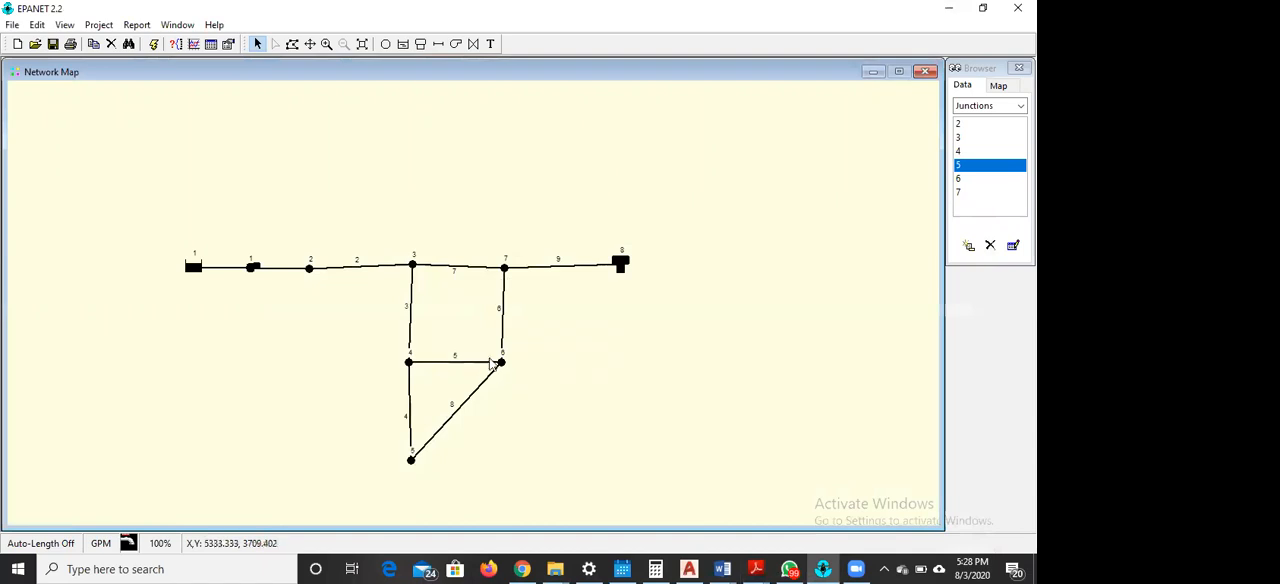
pyautogui.doubleClick(501, 363)
pyautogui.click(574, 251)
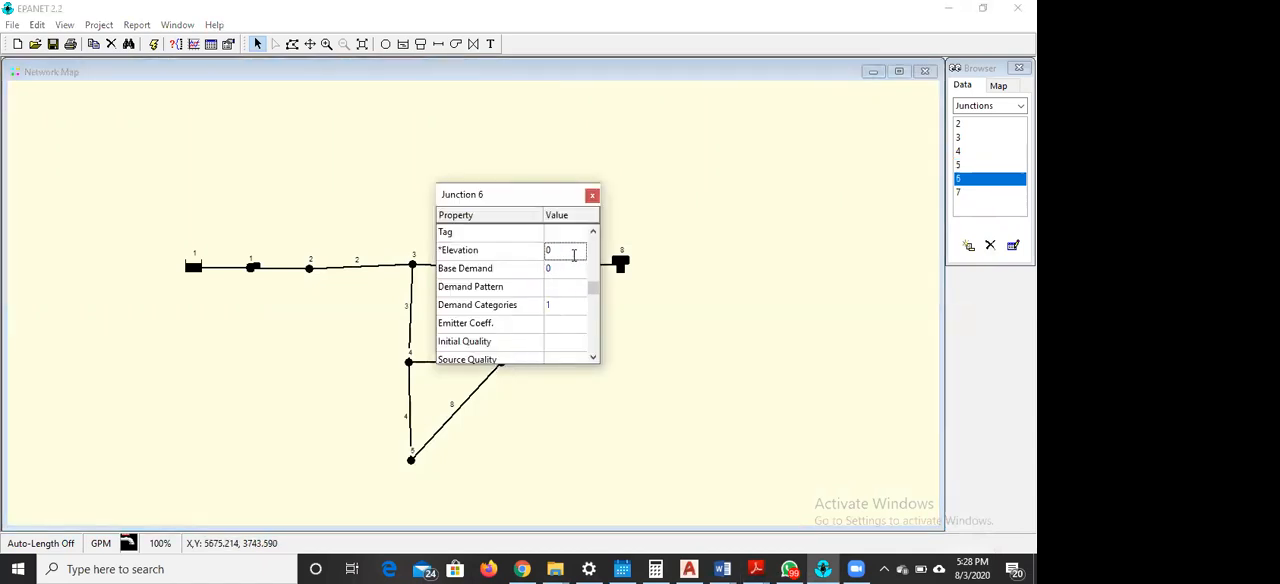
pyautogui.write('700')
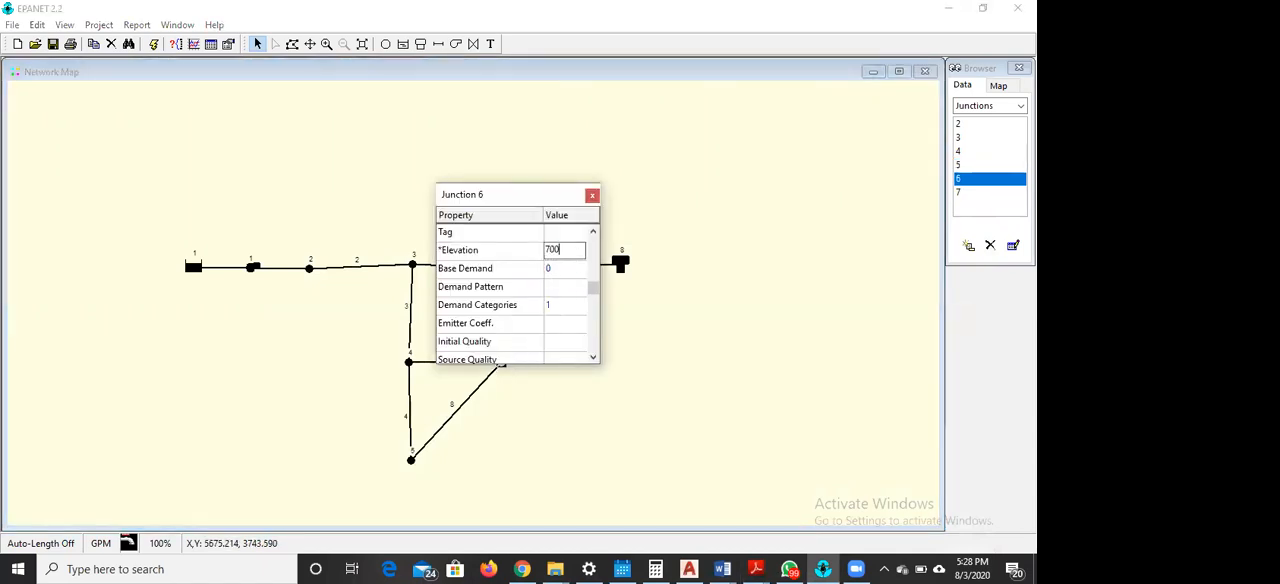
pyautogui.click(575, 269)
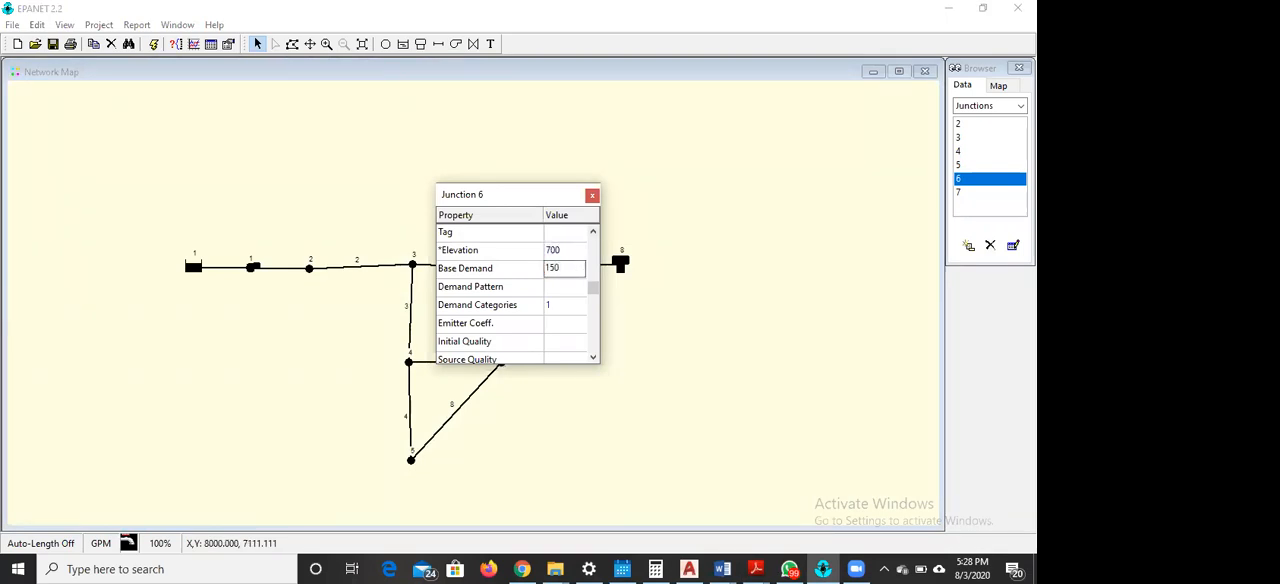
pyautogui.click(592, 196)
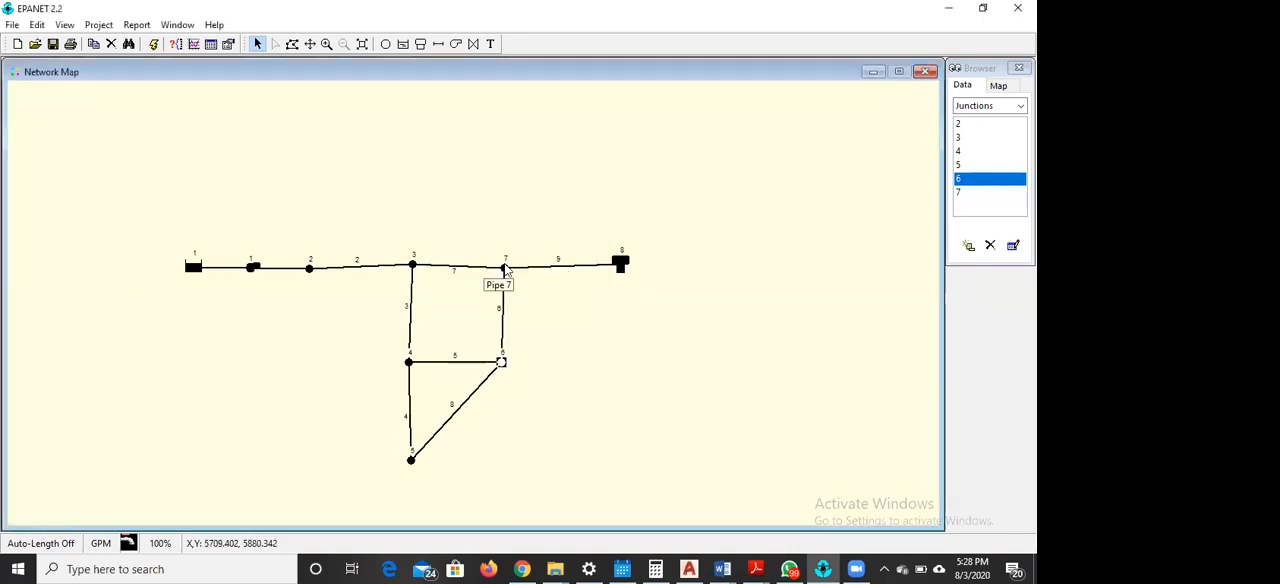
# Set junction 7's elevation to 700, keep its base demand at 0, and close its properties
pyautogui.doubleClick(504, 267)
pyautogui.click(563, 249)
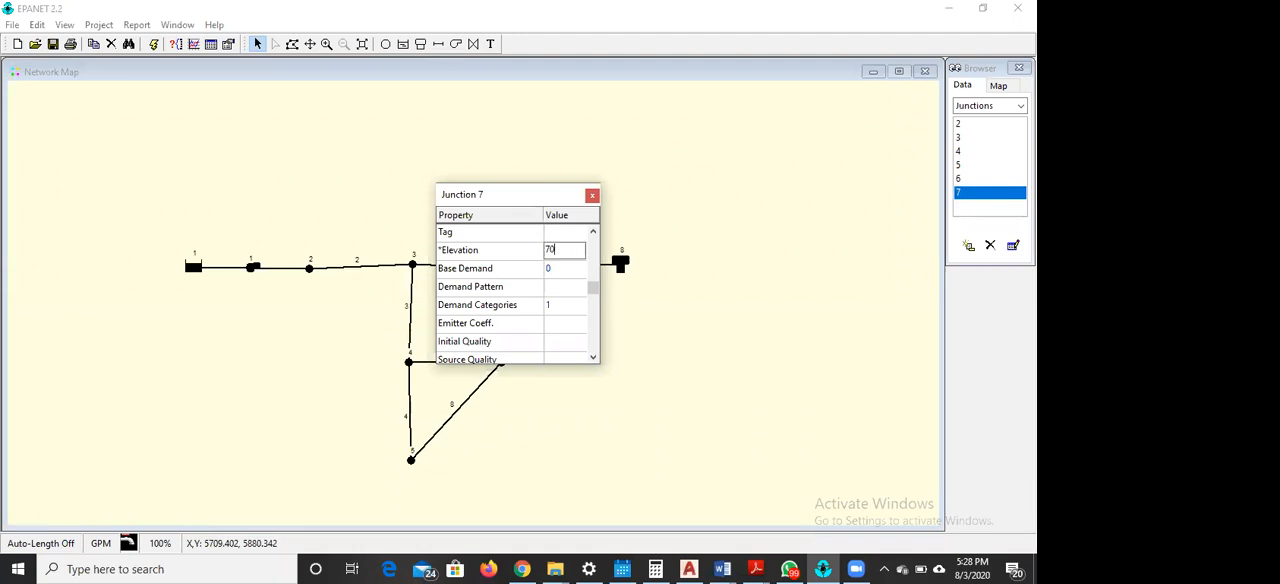
pyautogui.click(560, 265)
pyautogui.click(592, 194)
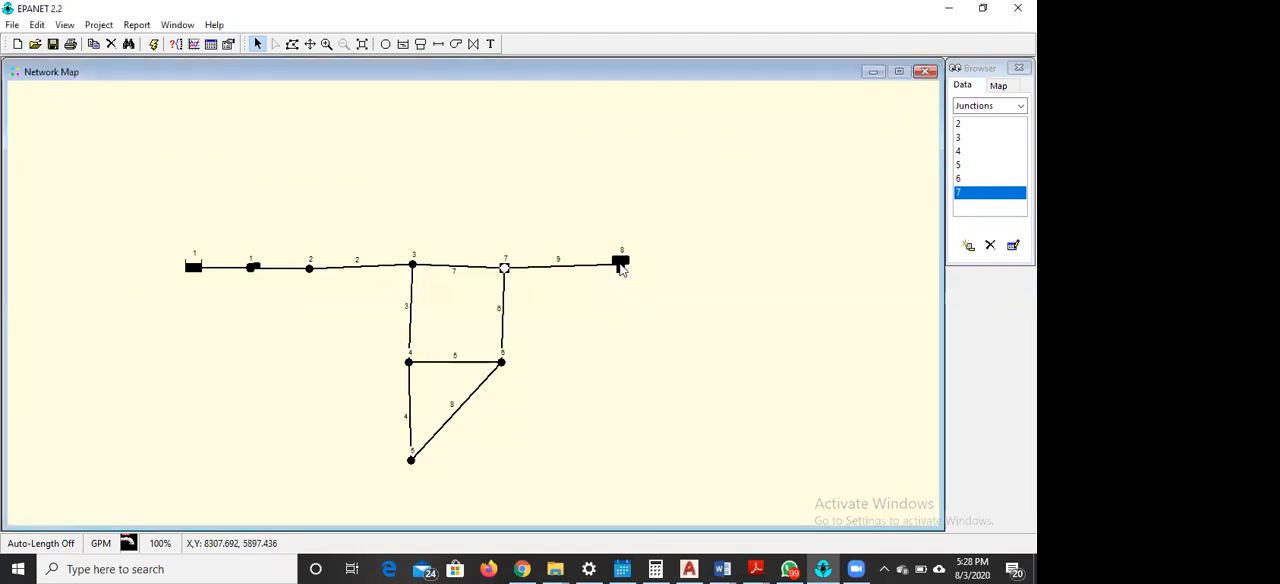
# Set tank 8's elevation to 830 and its minimum level to 4
pyautogui.doubleClick(621, 266)
pyautogui.click(563, 250)
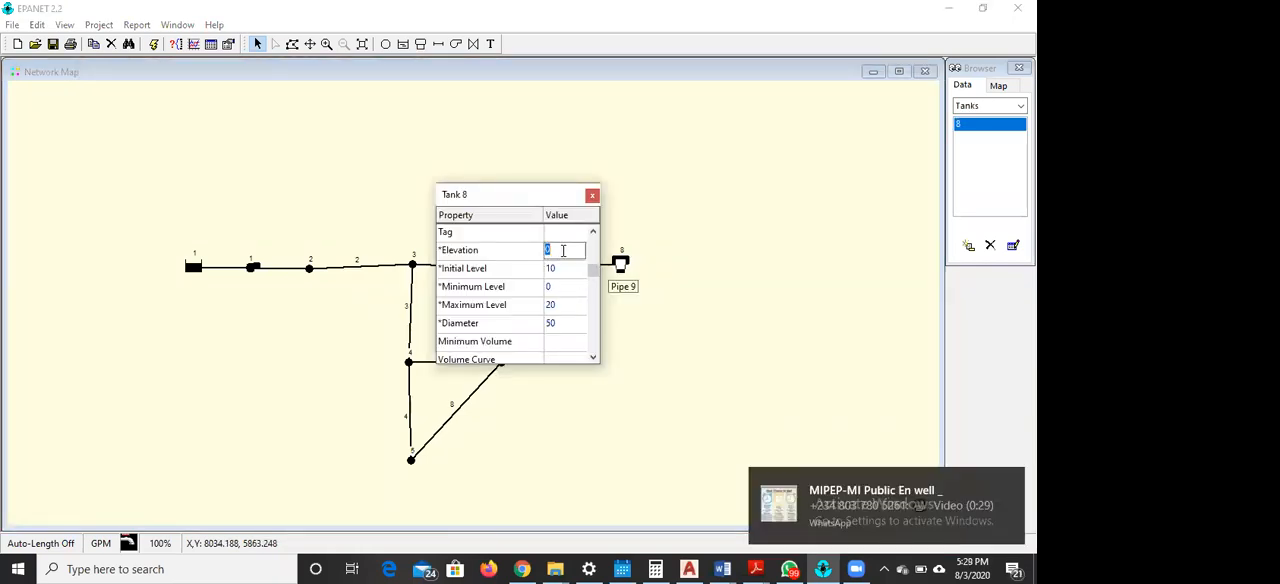
pyautogui.write('830')
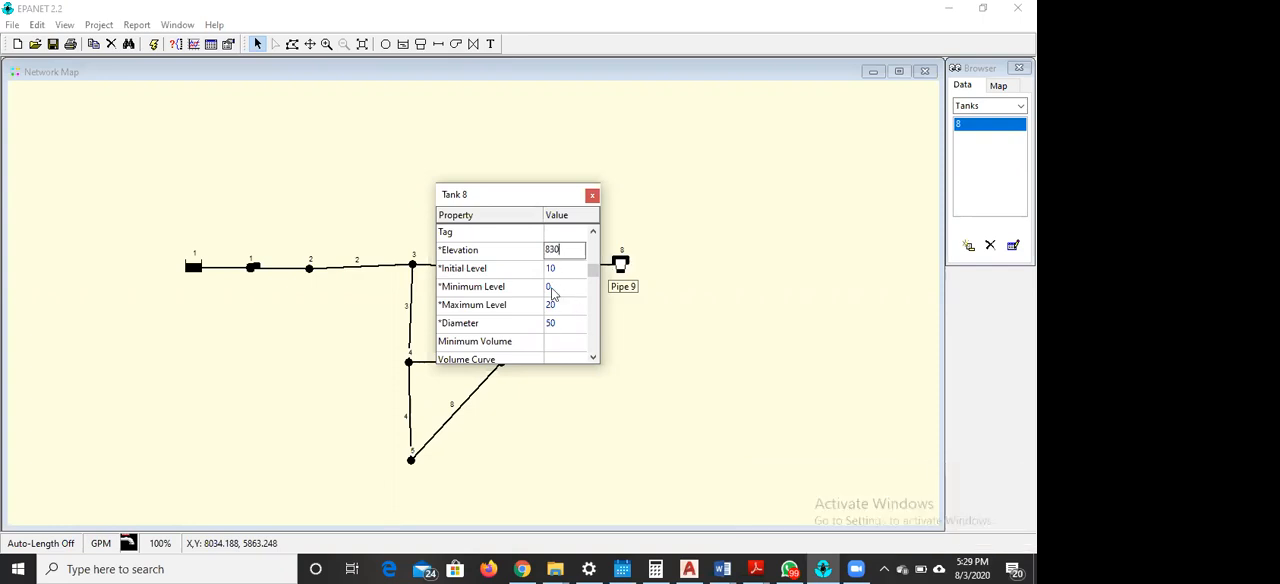
pyautogui.click(555, 288)
pyautogui.write('4')
pyautogui.click(591, 196)
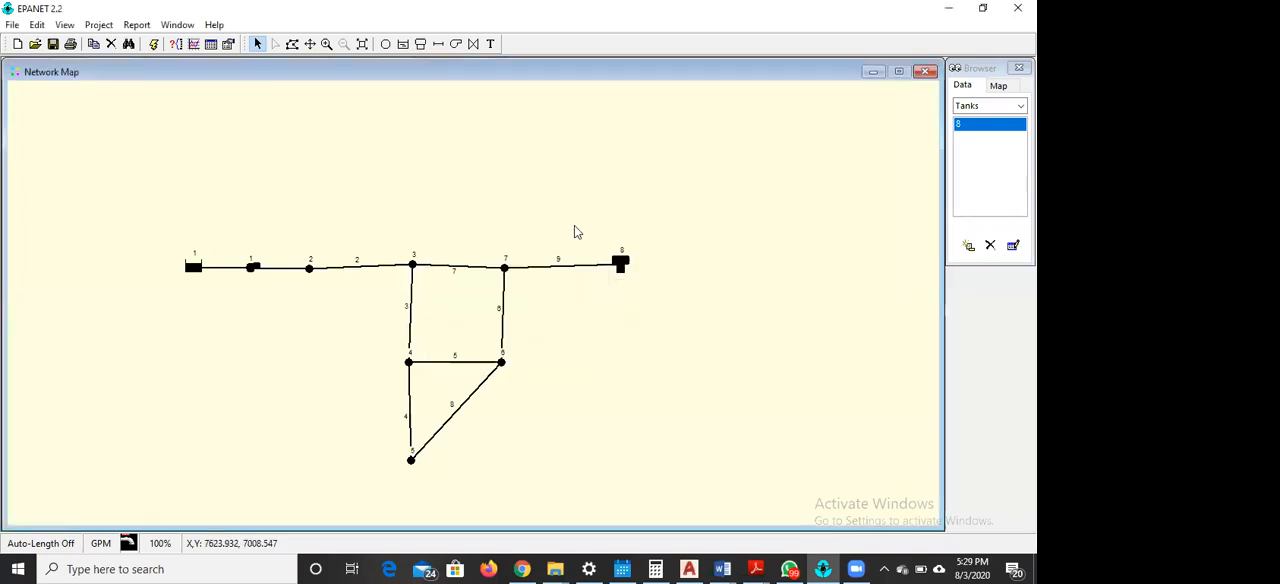
# Check the elevation and base demand entered for junctions 2 and 3
pyautogui.doubleClick(312, 271)
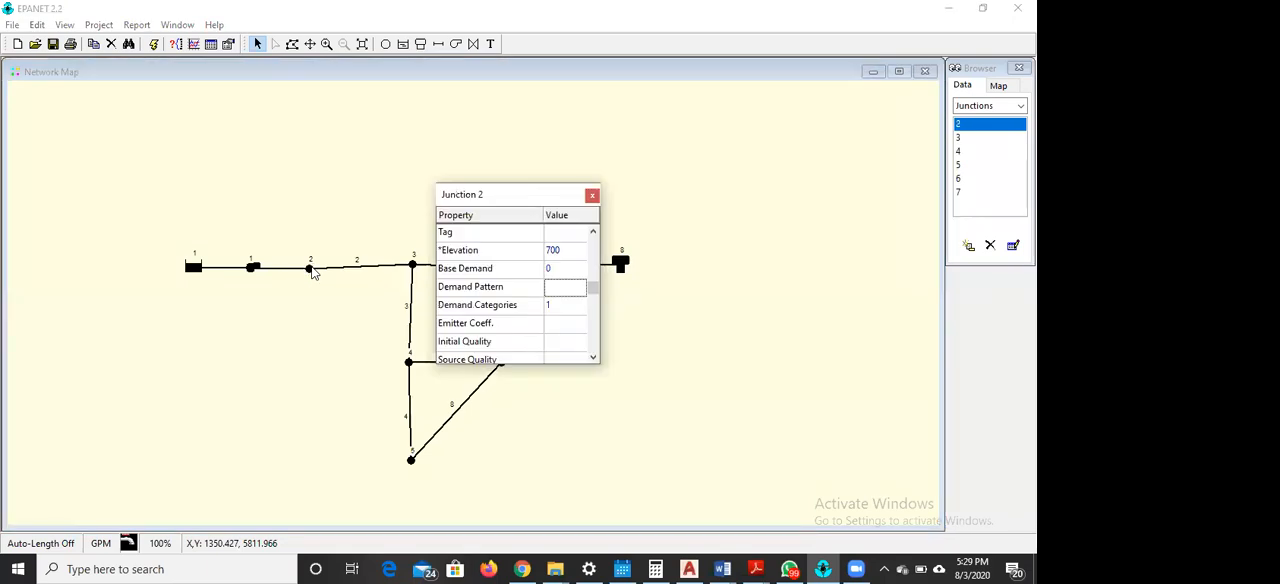
pyautogui.click(413, 267)
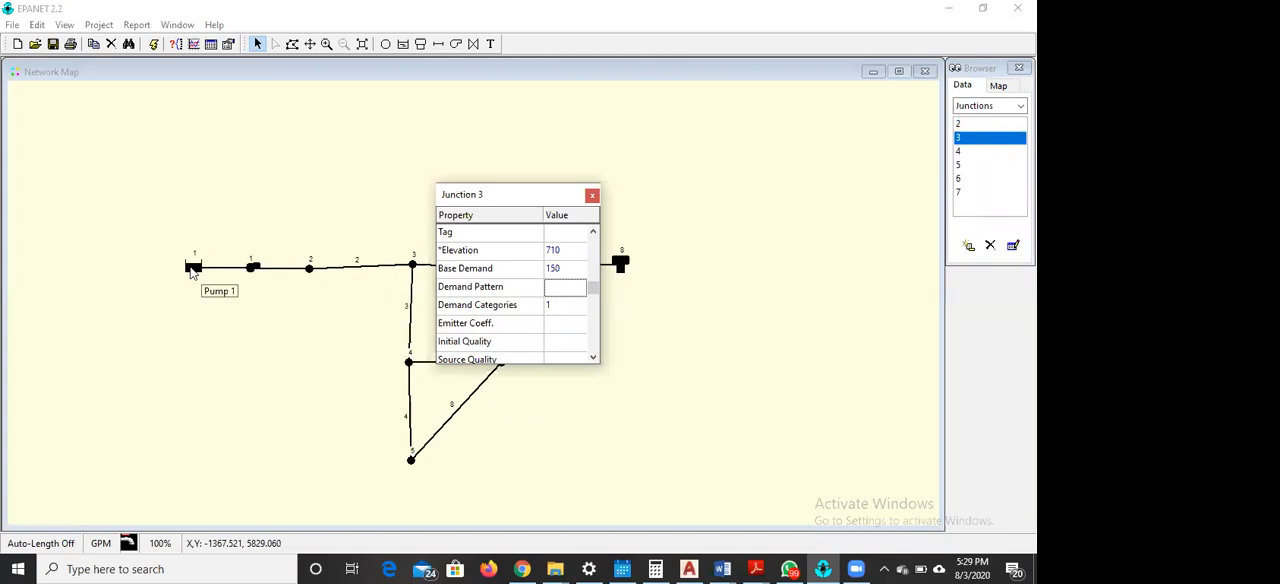
pyautogui.click(592, 196)
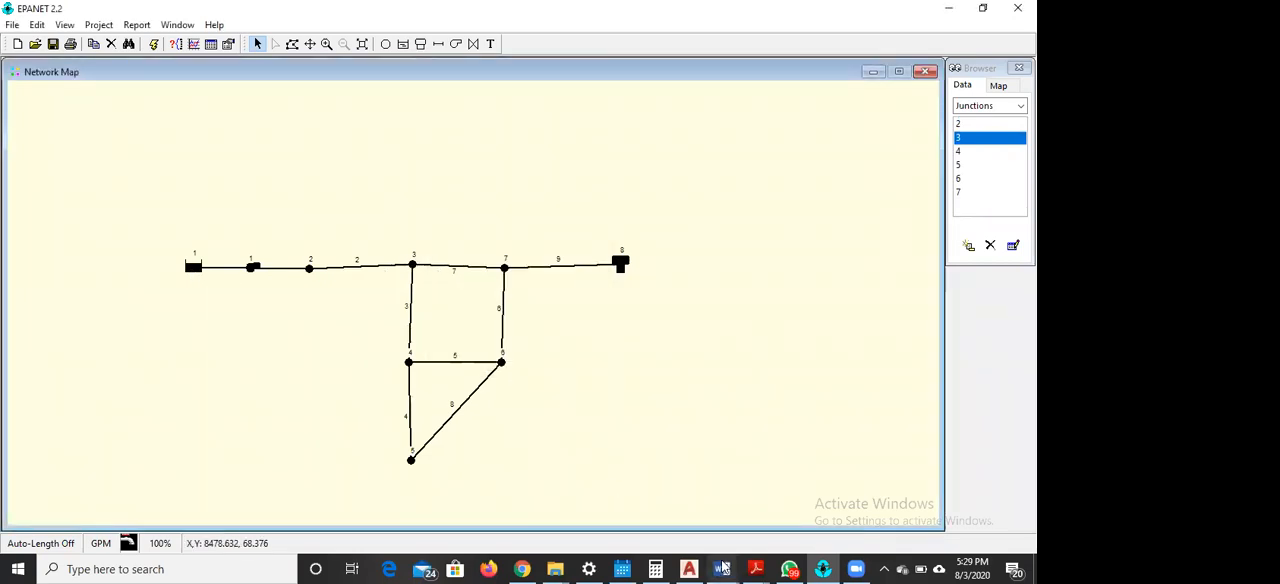
# Consult the pipe table in EPANET EXECISE 1.pdf and set pipe 2's length to 3000 and diameter to 14 in EPANET
pyautogui.moveTo(724, 567)
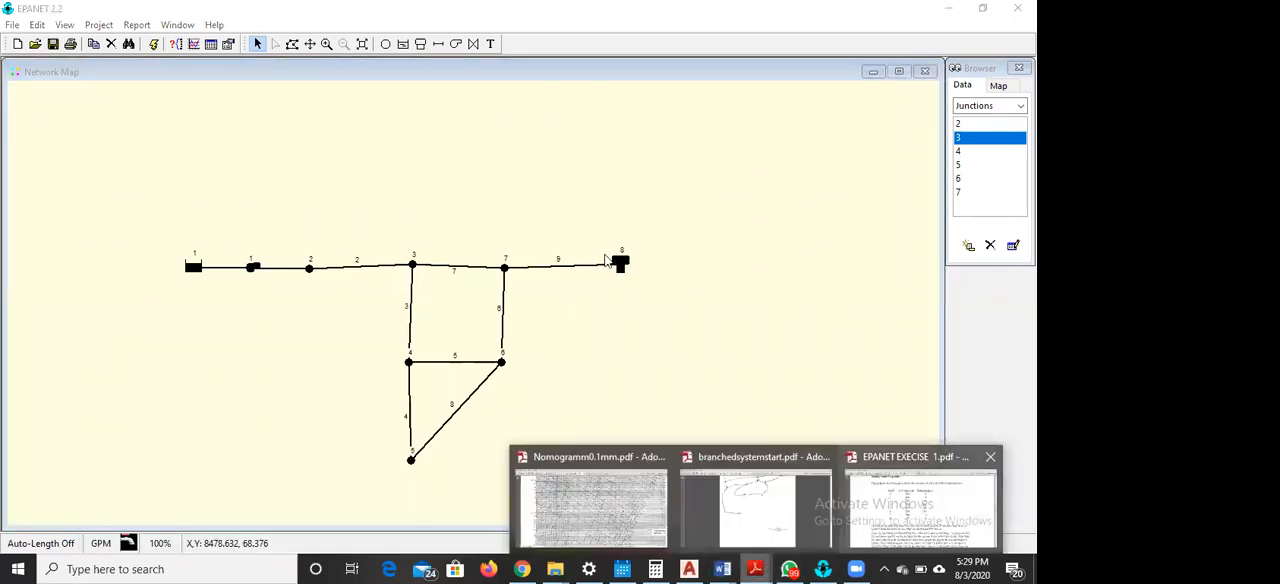
pyautogui.click(920, 505)
pyautogui.scroll(-8, 636, 280)
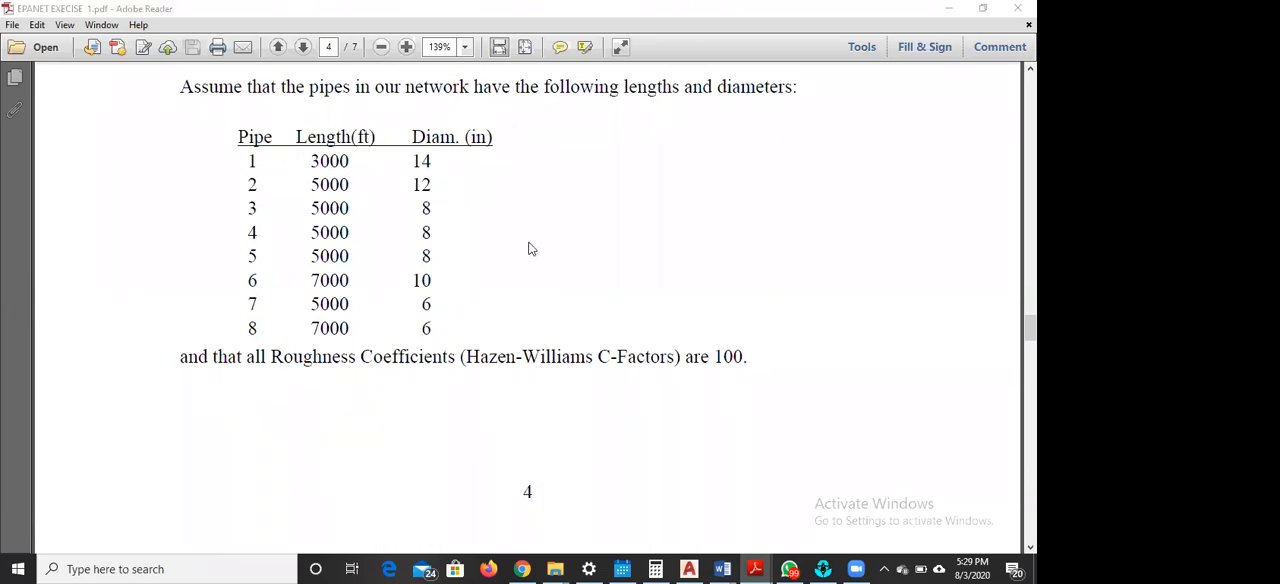
pyautogui.scroll(-1, 528, 246)
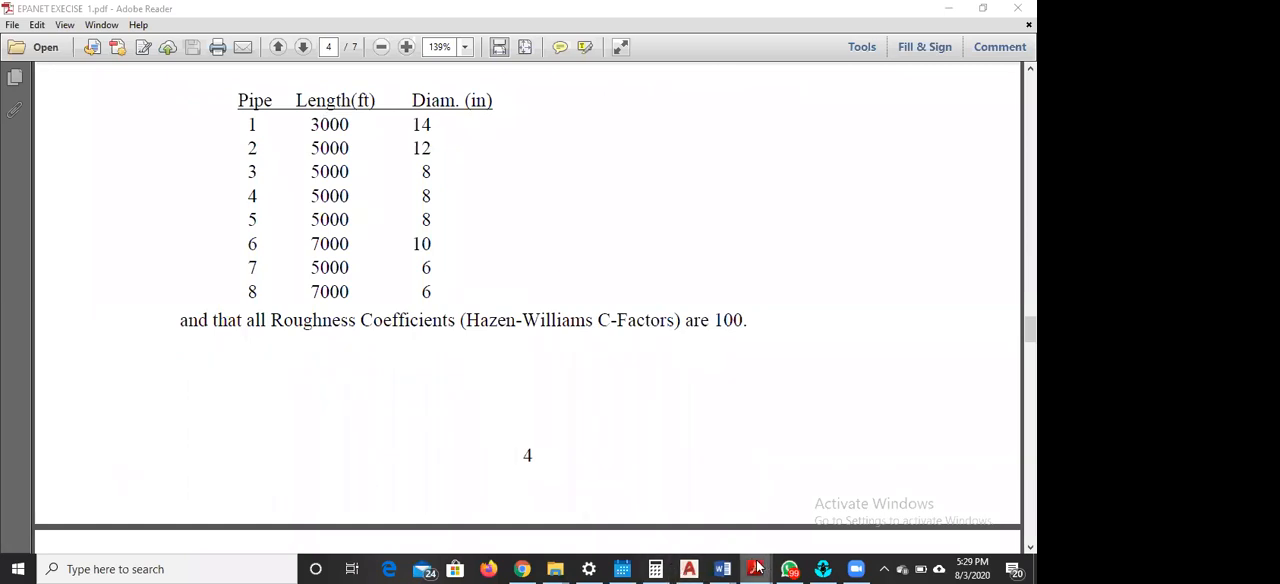
pyautogui.click(757, 567)
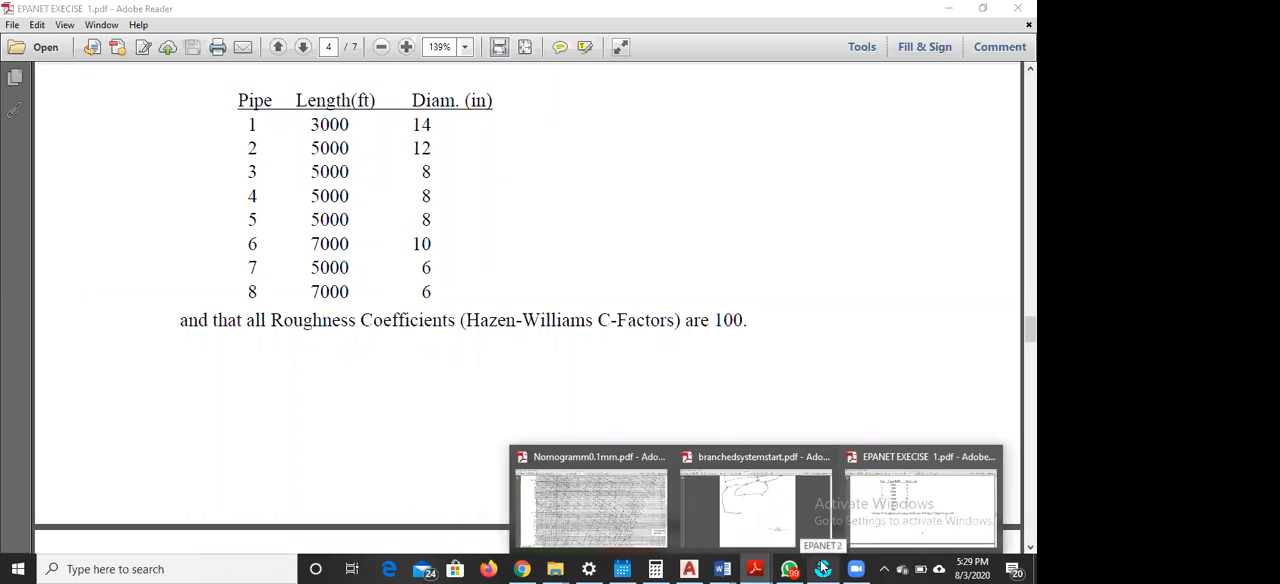
pyautogui.click(823, 568)
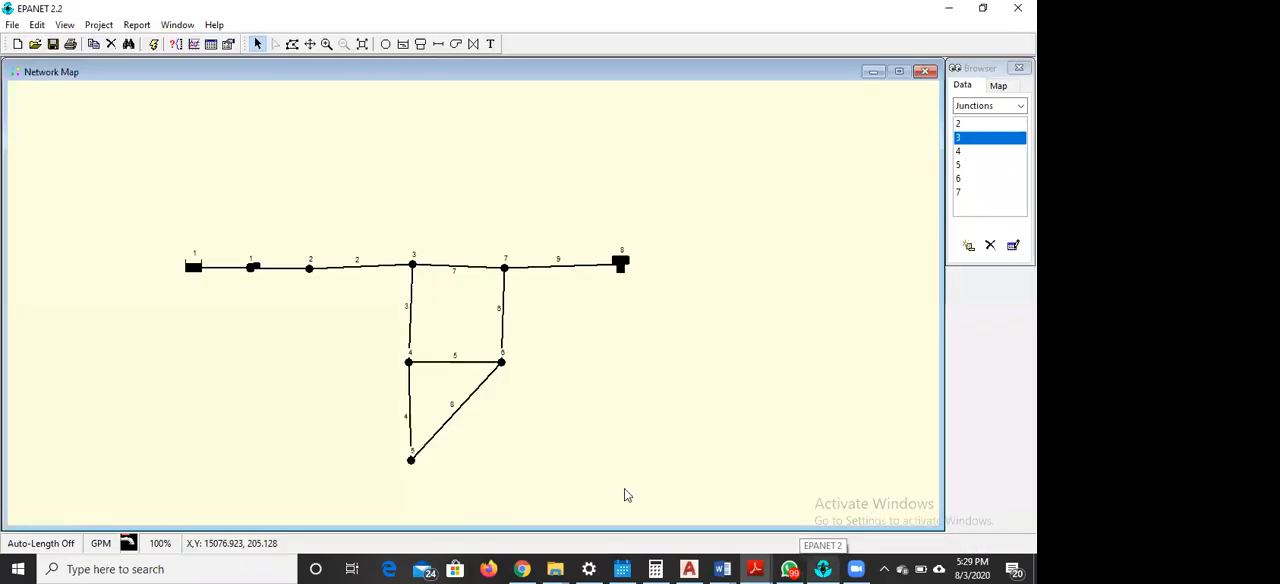
pyautogui.doubleClick(348, 268)
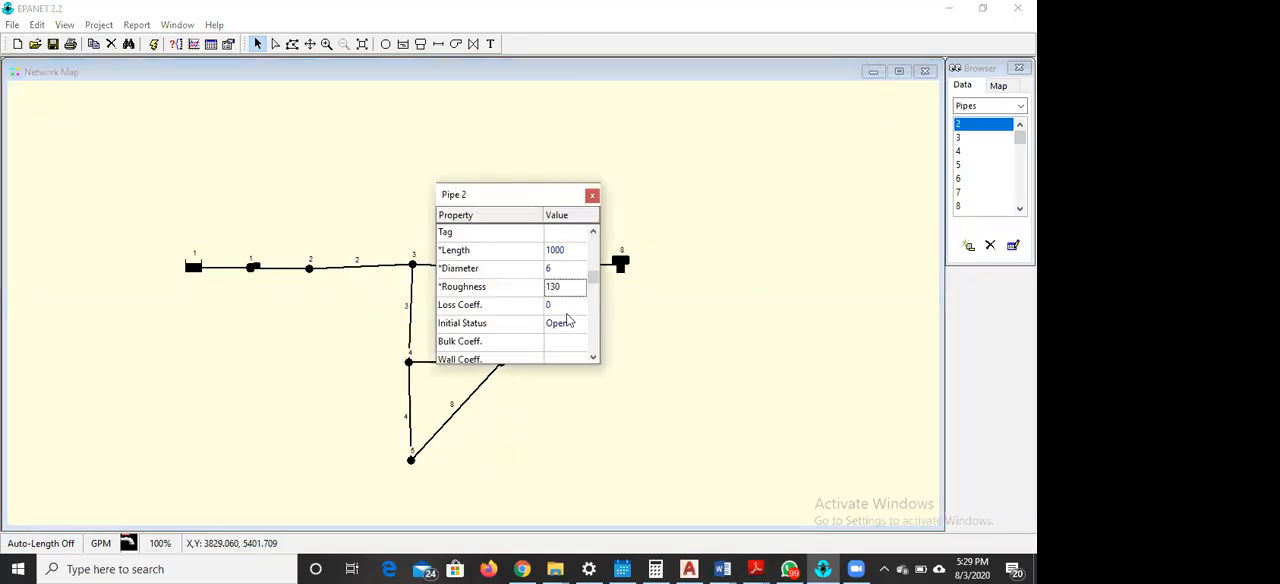
pyautogui.click(581, 249)
pyautogui.write('3000')
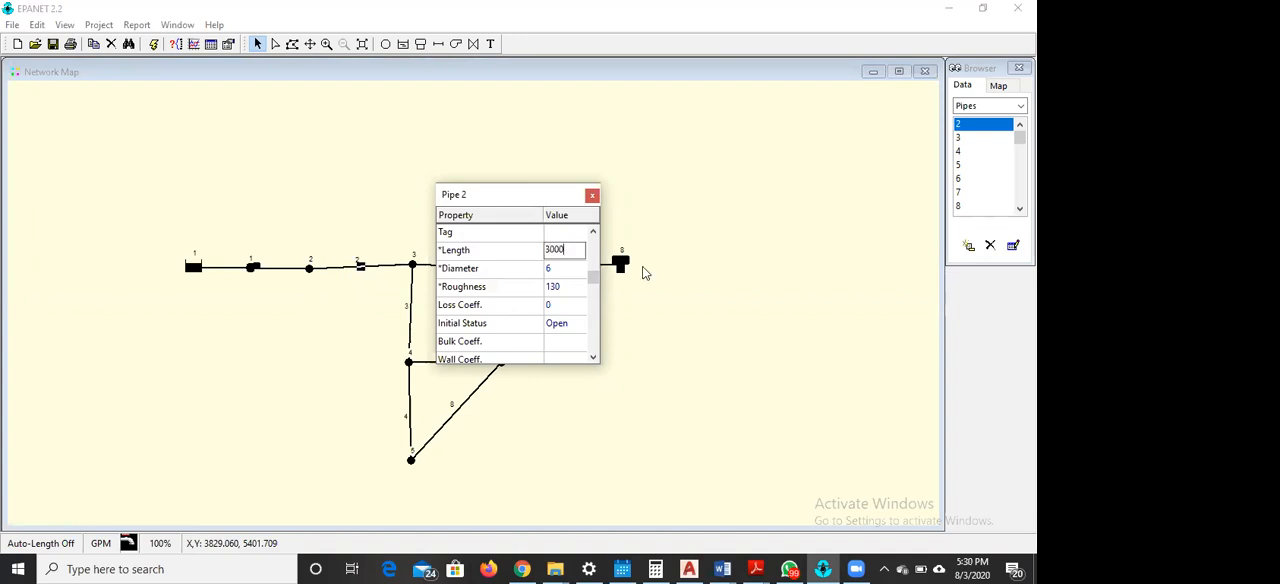
pyautogui.click(576, 268)
pyautogui.write('14')
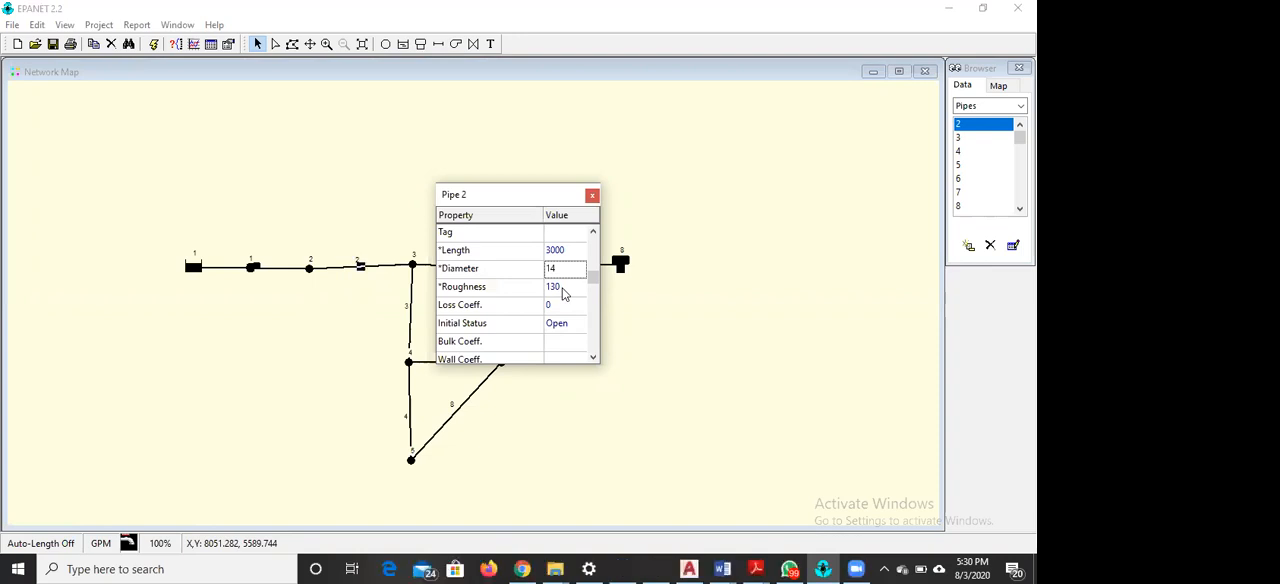
pyautogui.click(592, 195)
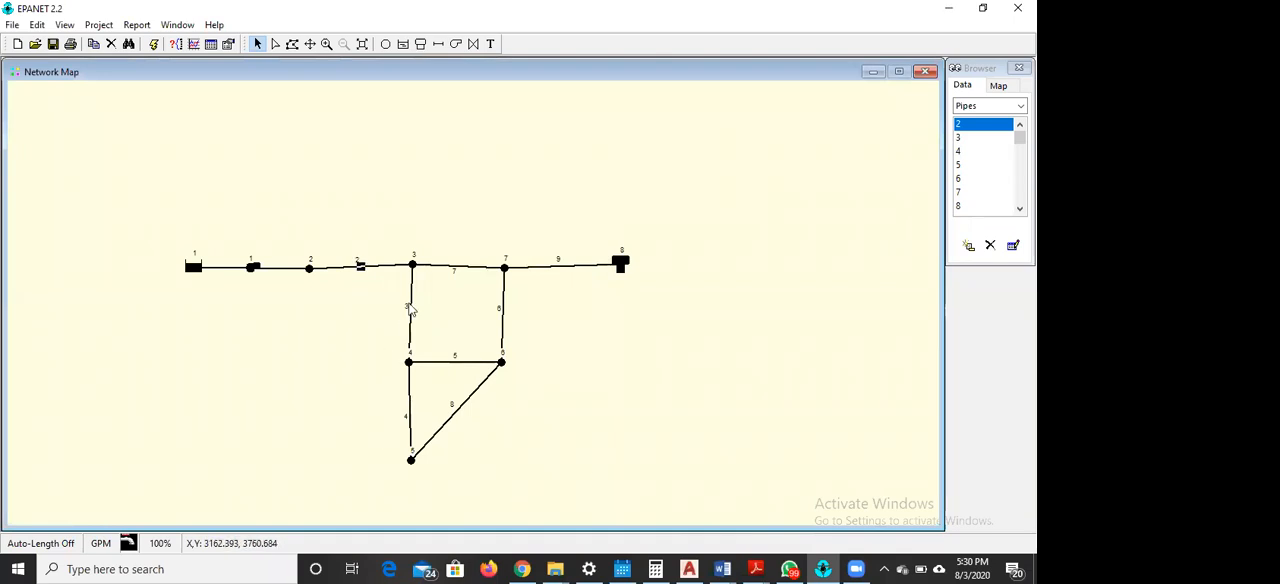
# Open pipe 7's properties, compare the network diagram and pipe table in EPANET EXECISE 1.pdf, and return to EPANET
pyautogui.doubleClick(452, 266)
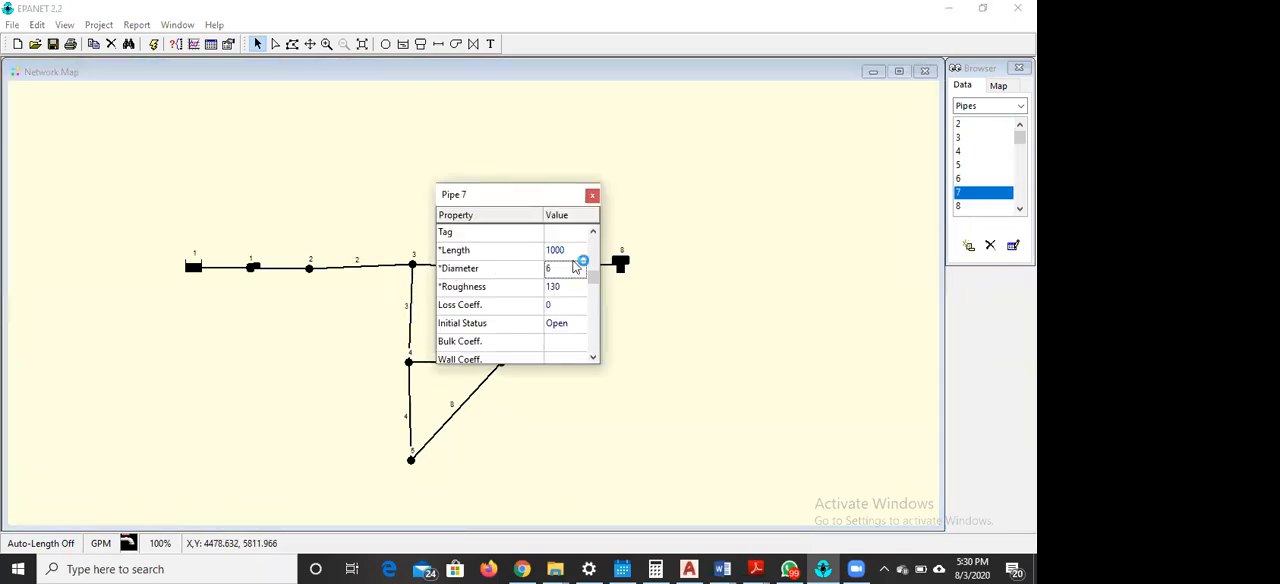
pyautogui.click(758, 569)
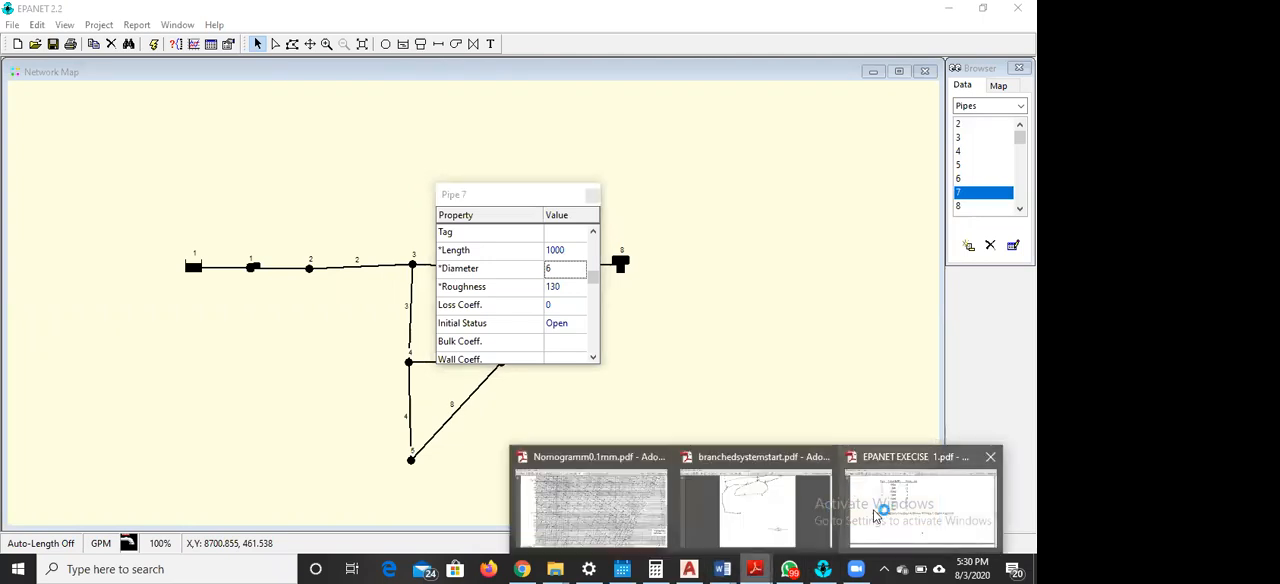
pyautogui.click(873, 509)
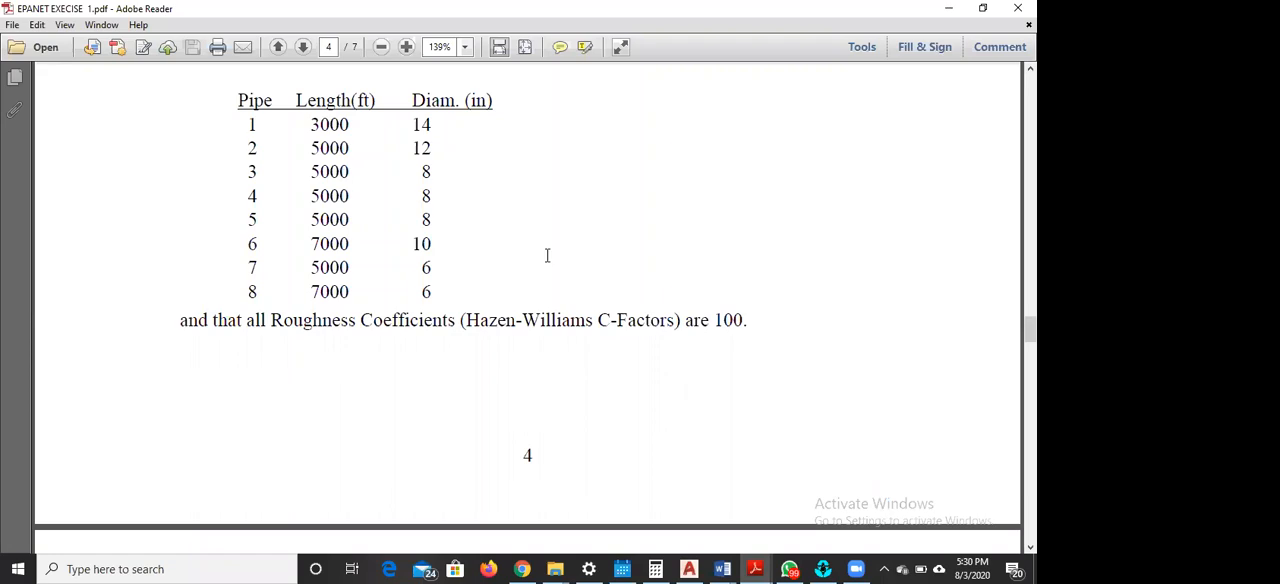
pyautogui.scroll(15, 547, 256)
pyautogui.scroll(15, 619, 237)
pyautogui.scroll(15, 631, 183)
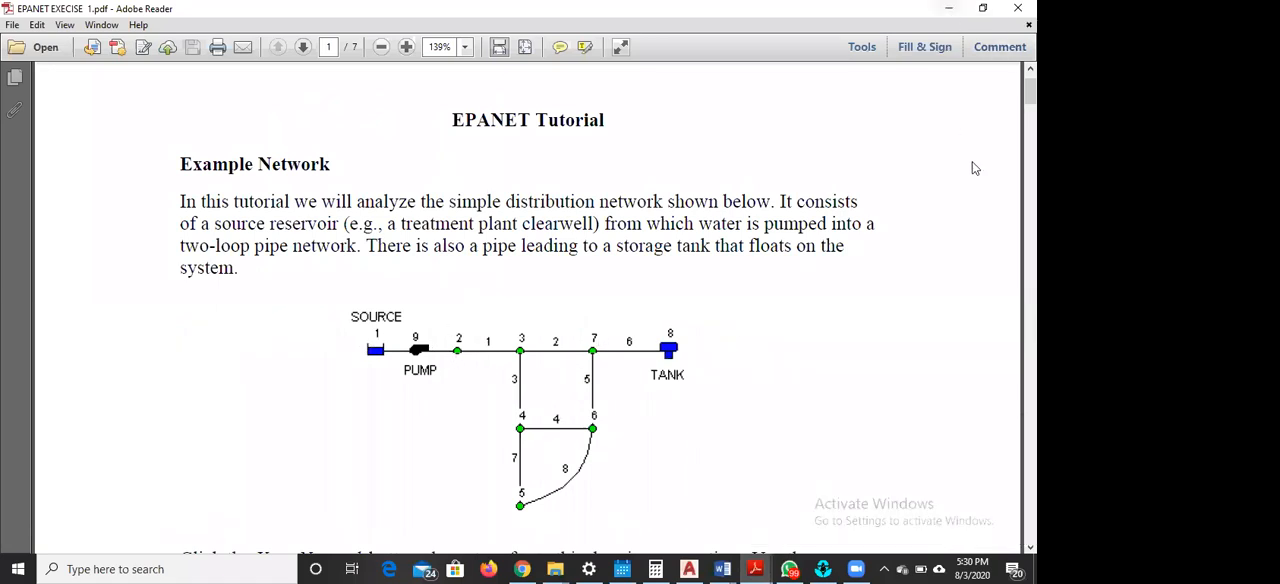
pyautogui.moveTo(1030, 92); pyautogui.dragTo(1030, 322)
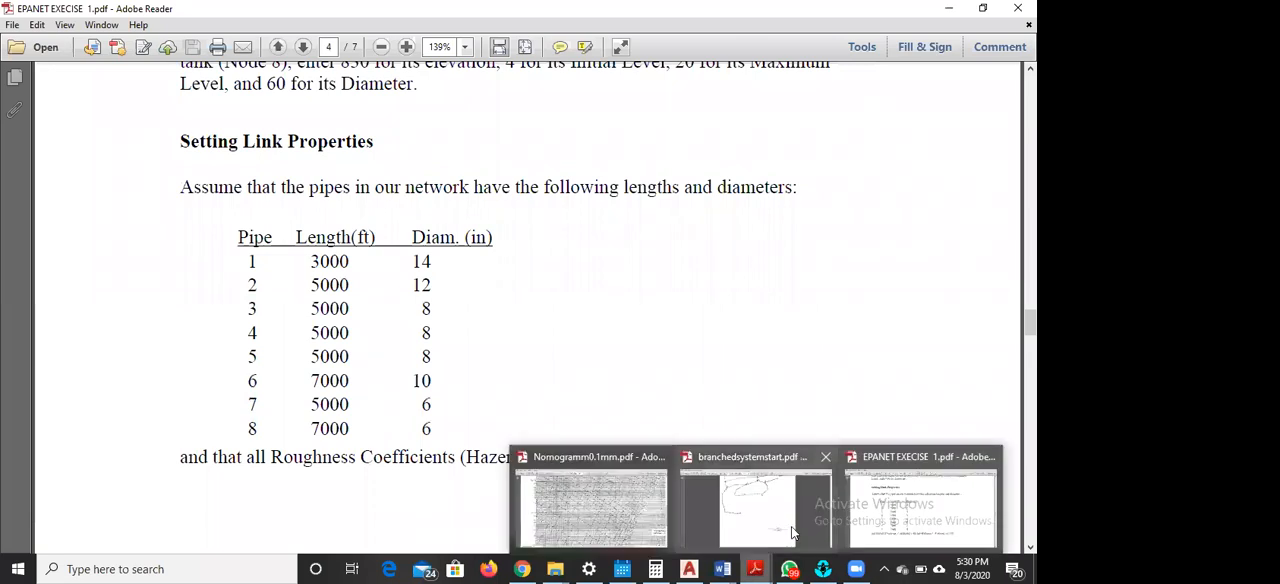
pyautogui.click(822, 568)
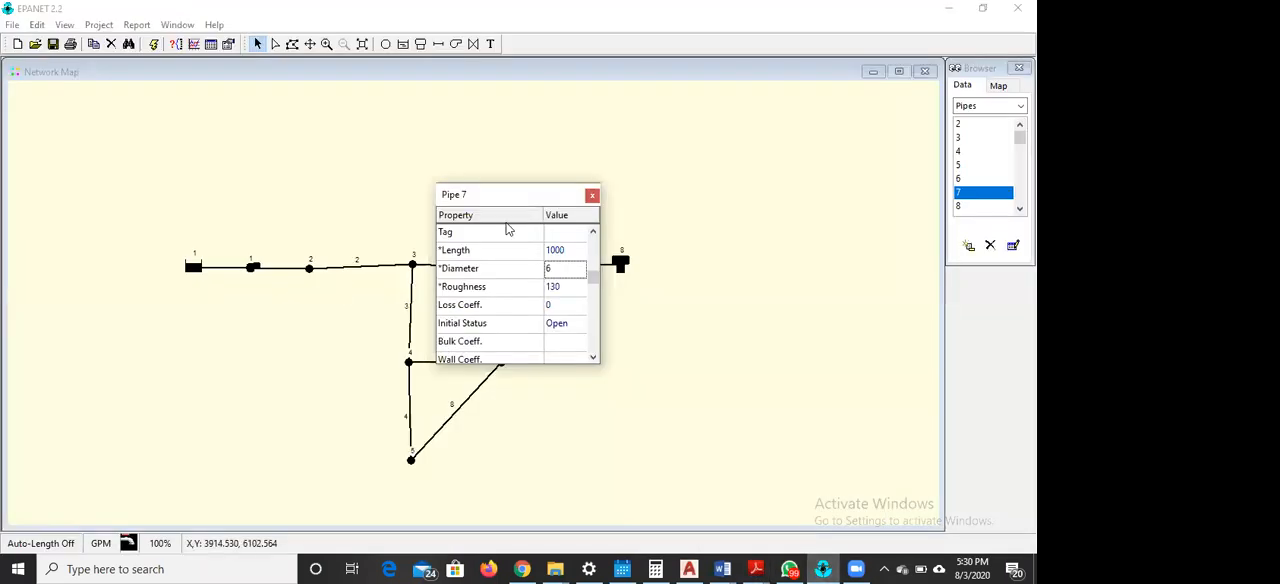
# Set pipe 7's diameter to 12 and its length to 5000
pyautogui.click(557, 268)
pyautogui.write('12')
pyautogui.click(567, 251)
pyautogui.write('50')
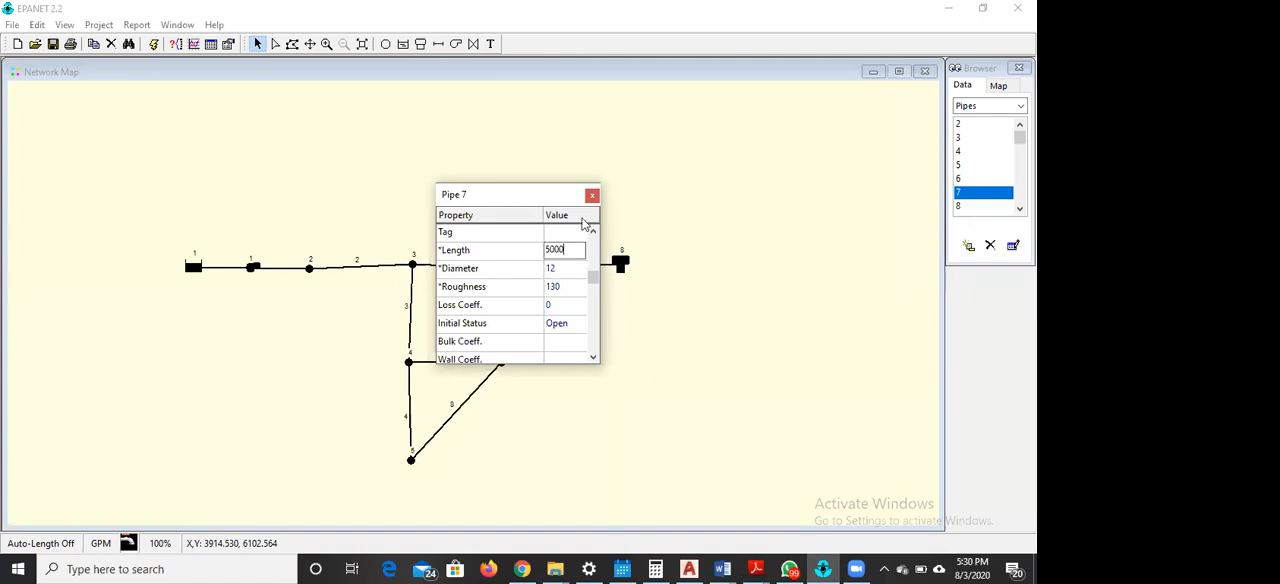
pyautogui.click(593, 195)
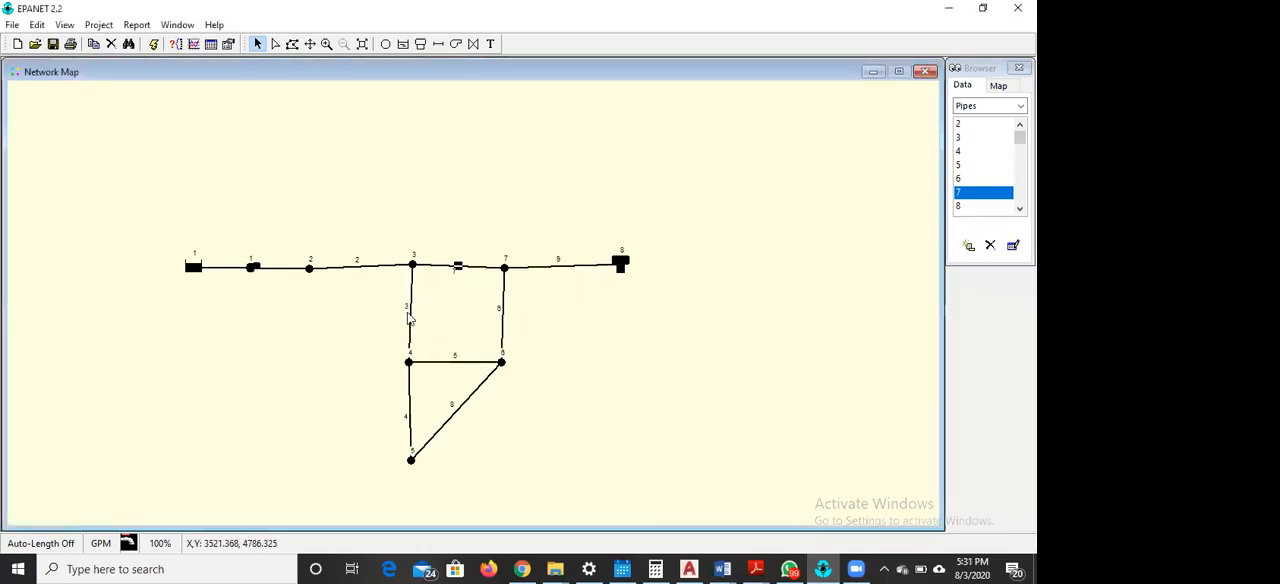
# Set pipe 3's diameter to 8 and its length to 4000
pyautogui.doubleClick(412, 320)
pyautogui.click(557, 266)
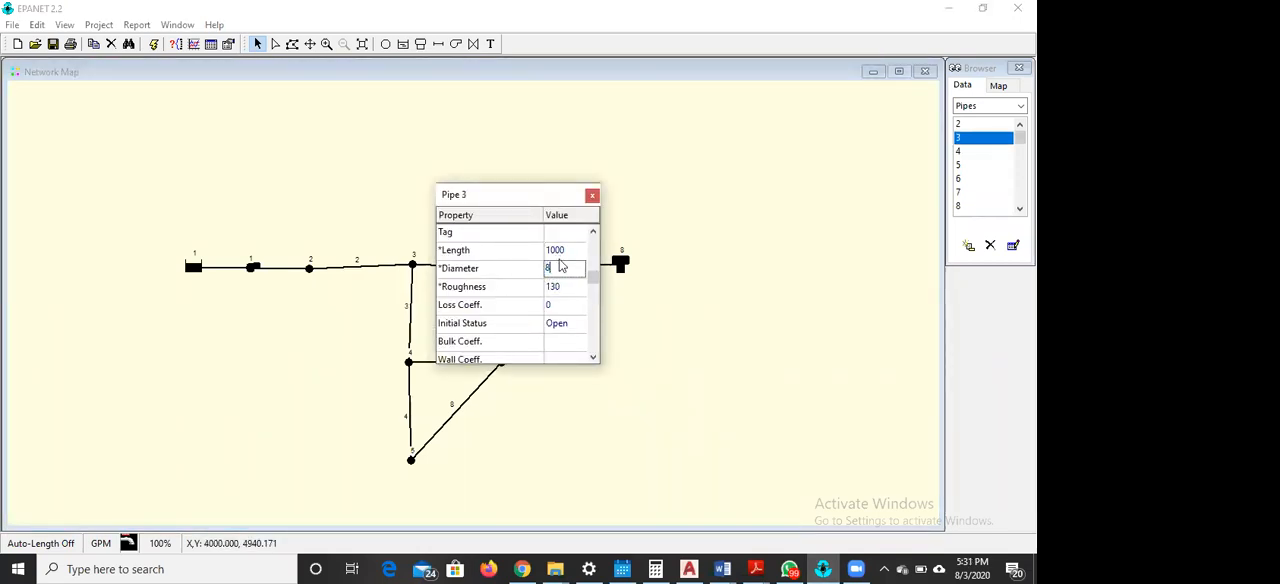
pyautogui.click(569, 251)
pyautogui.write('400')
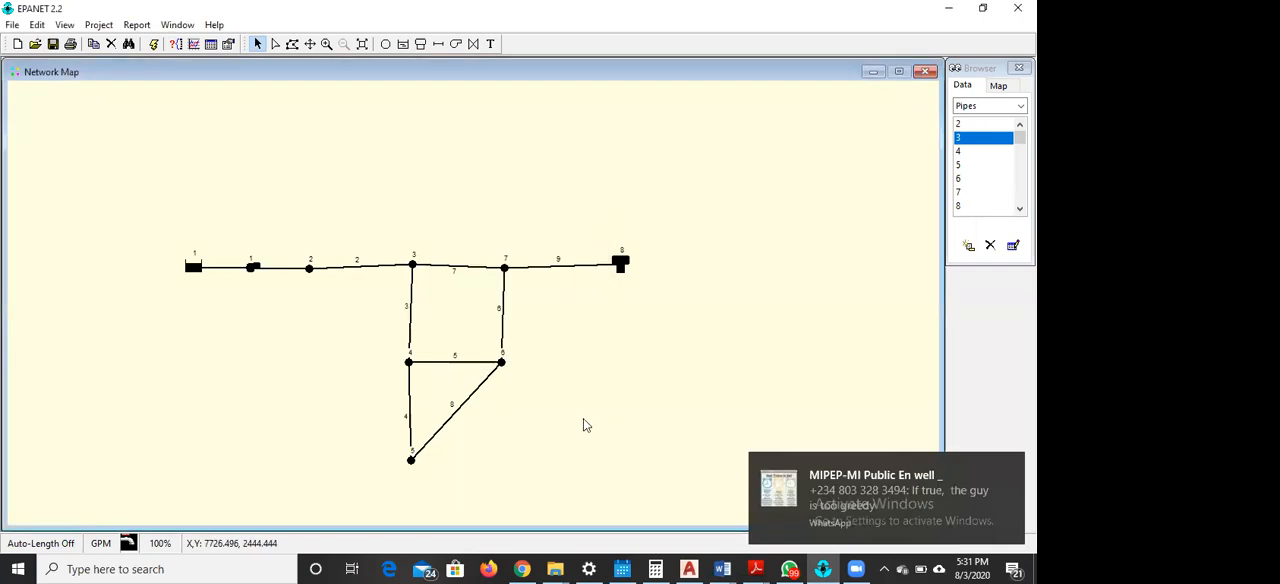
# Compare the network diagram with the pipe length and diameter table in EPANET EXECISE 1.pdf, and return to EPANET
pyautogui.click(755, 569)
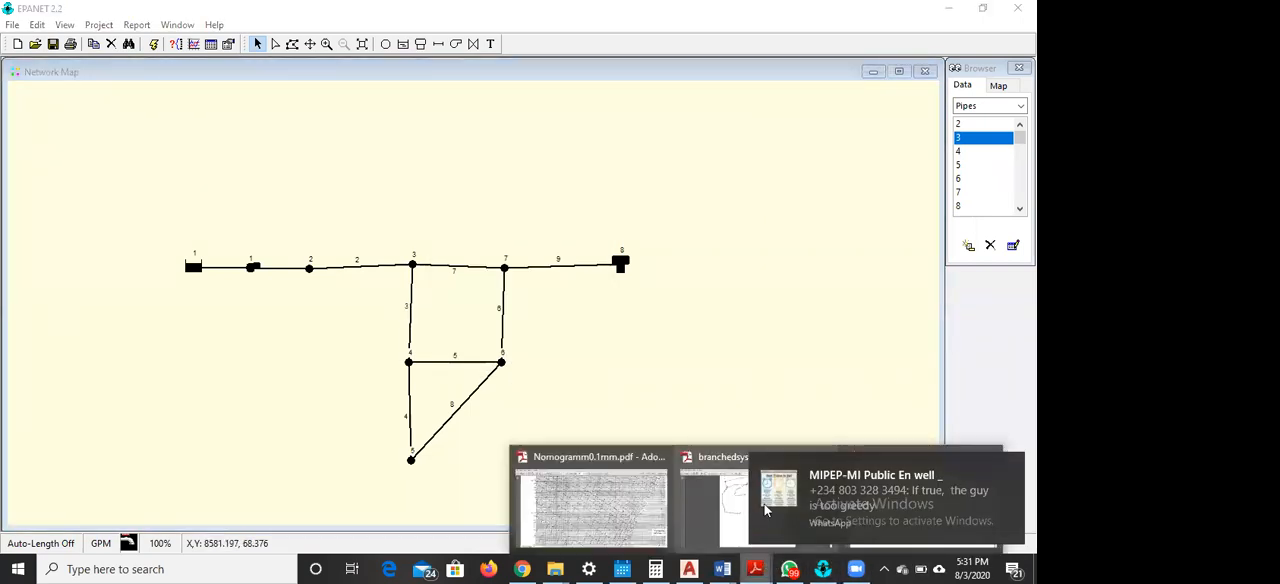
pyautogui.click(1008, 466)
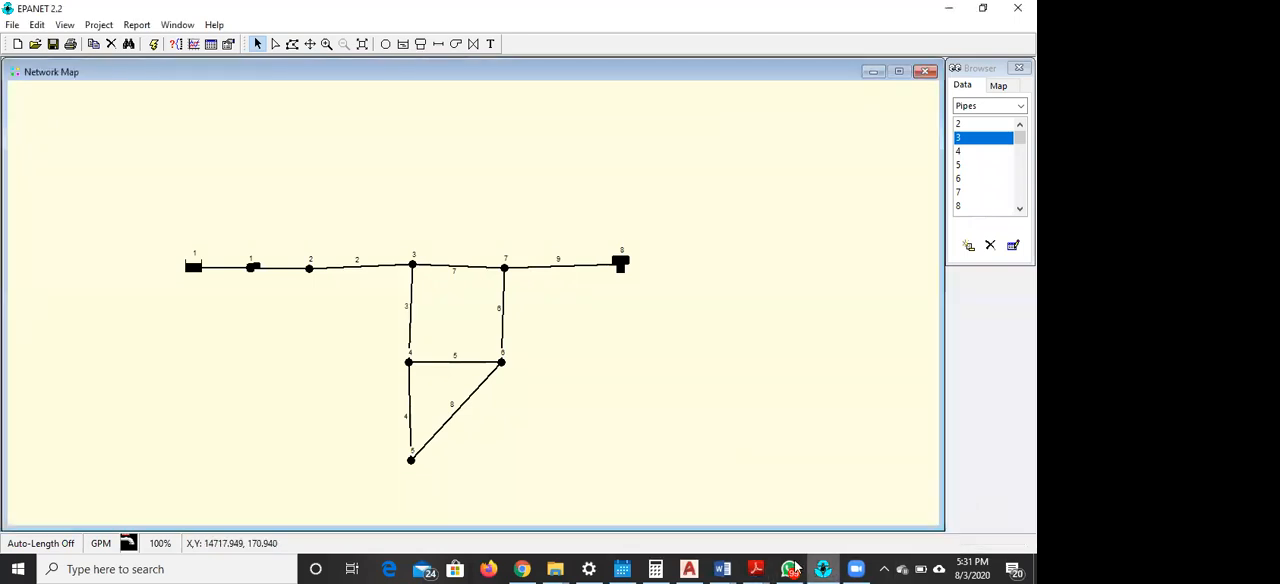
pyautogui.click(757, 569)
pyautogui.click(940, 500)
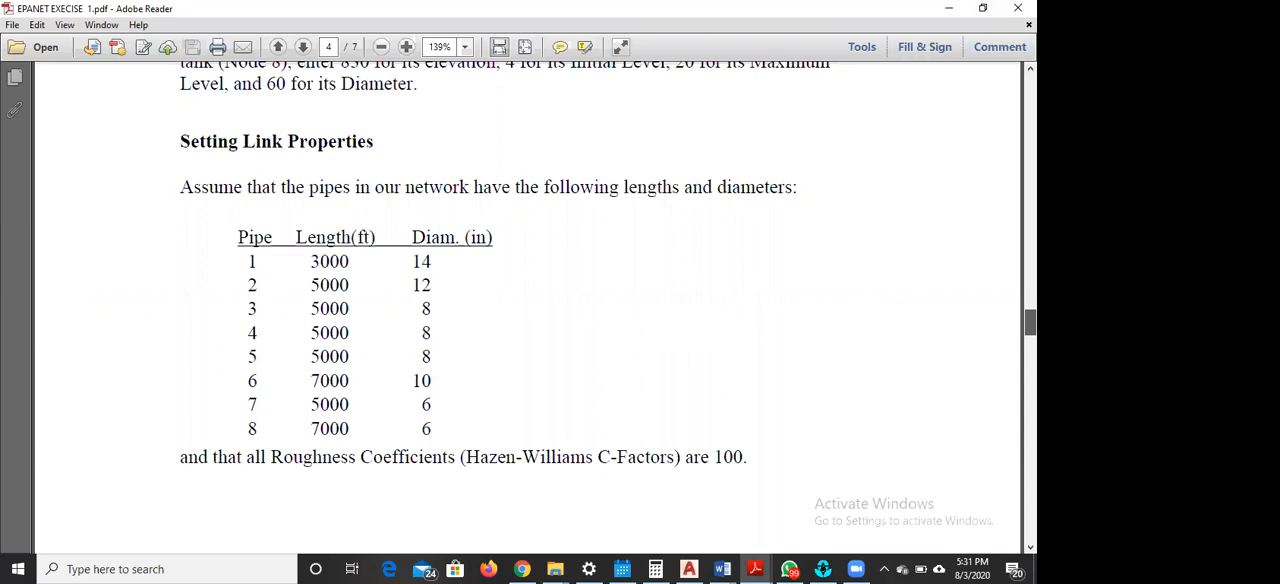
pyautogui.moveTo(1029, 322); pyautogui.dragTo(1029, 95)
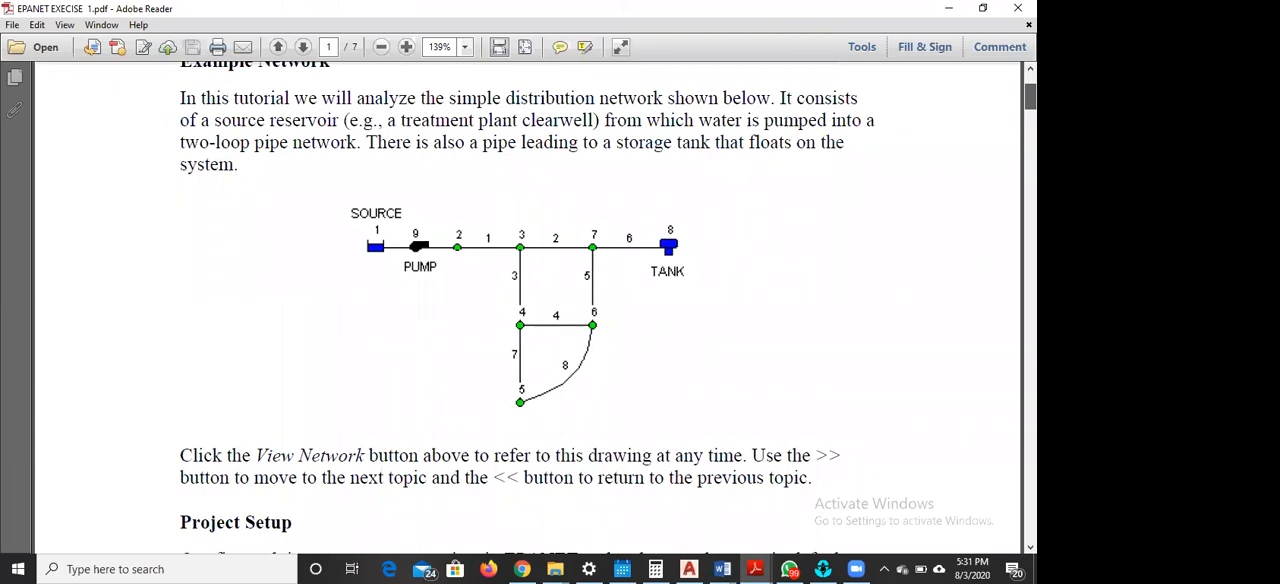
pyautogui.moveTo(1029, 95); pyautogui.dragTo(1029, 322)
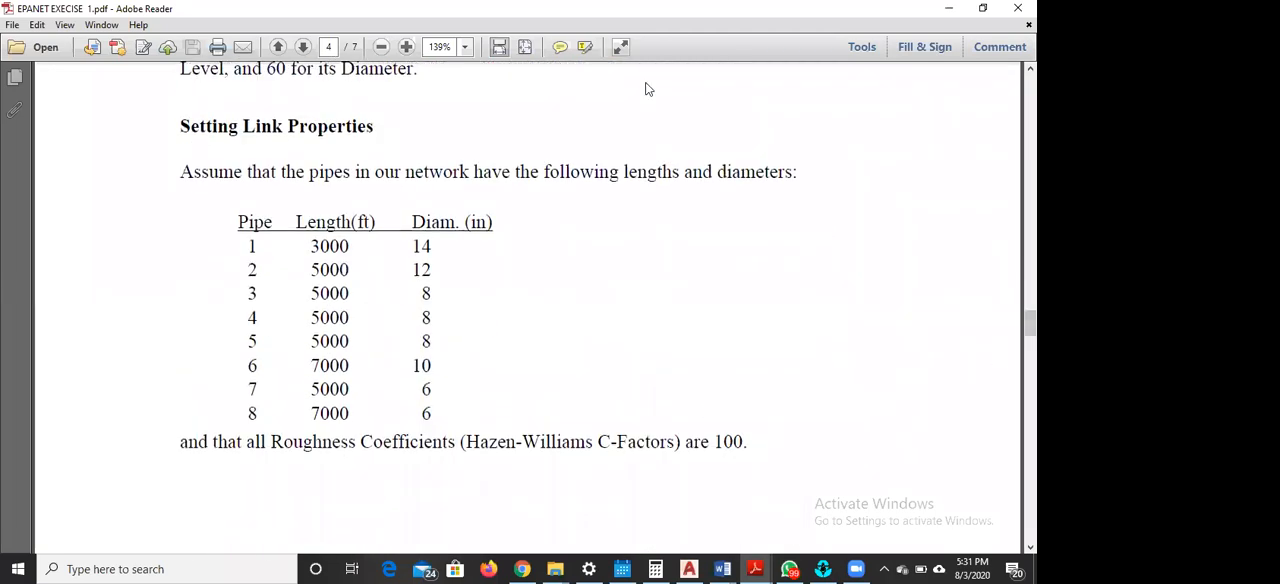
pyautogui.click(822, 568)
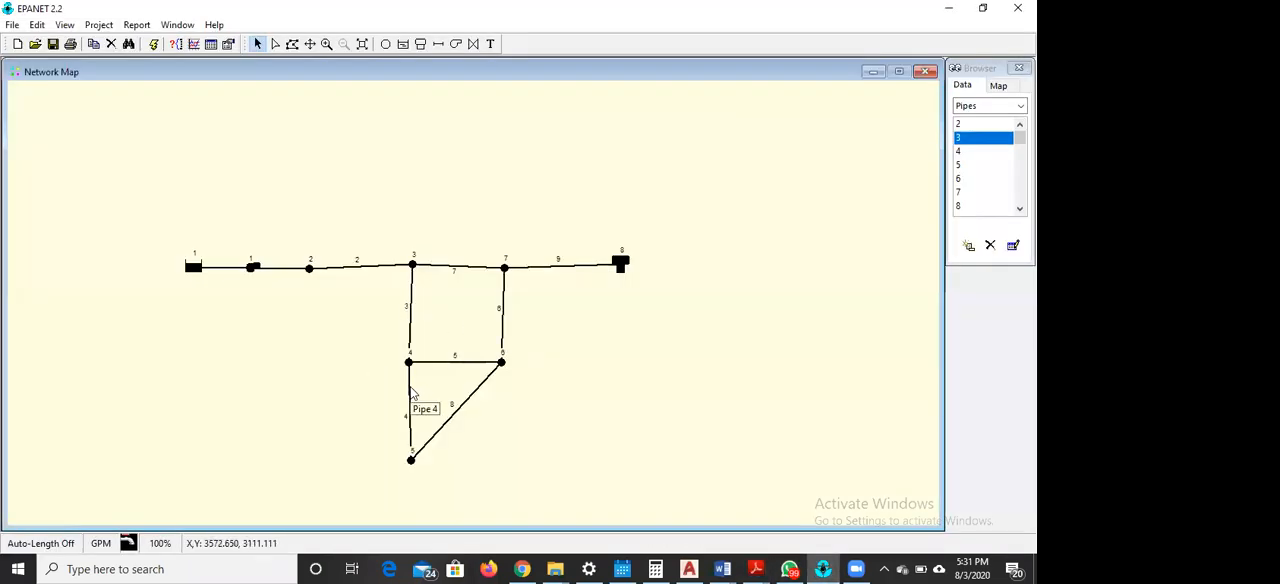
# Check the length and diameter entered for pipes 4 and 8
pyautogui.doubleClick(409, 405)
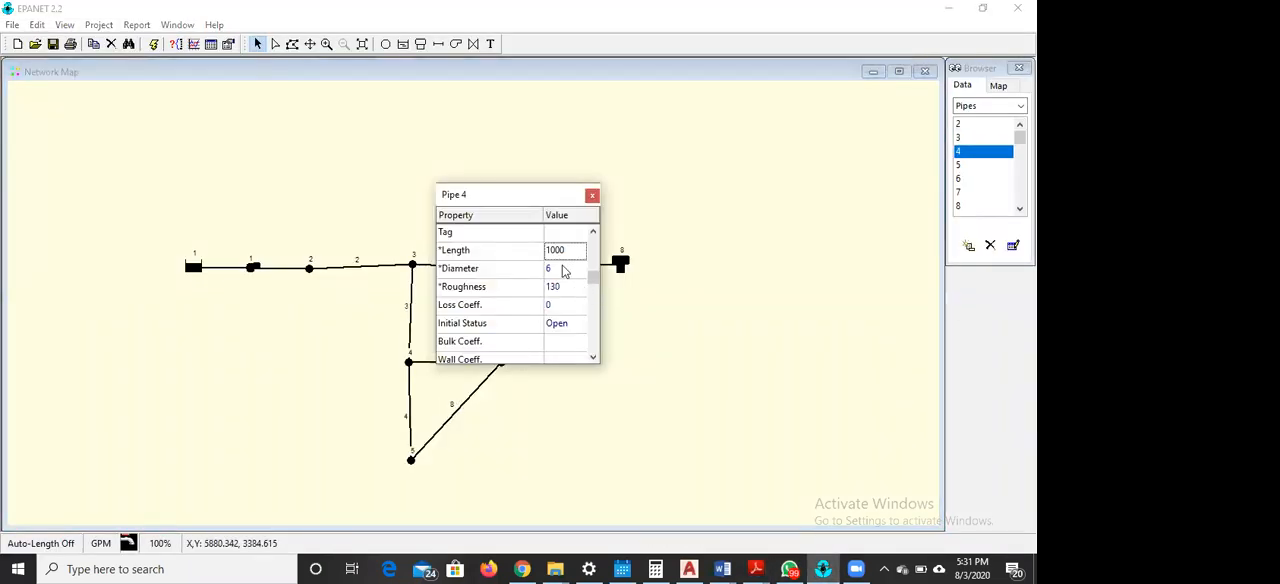
pyautogui.click(460, 408)
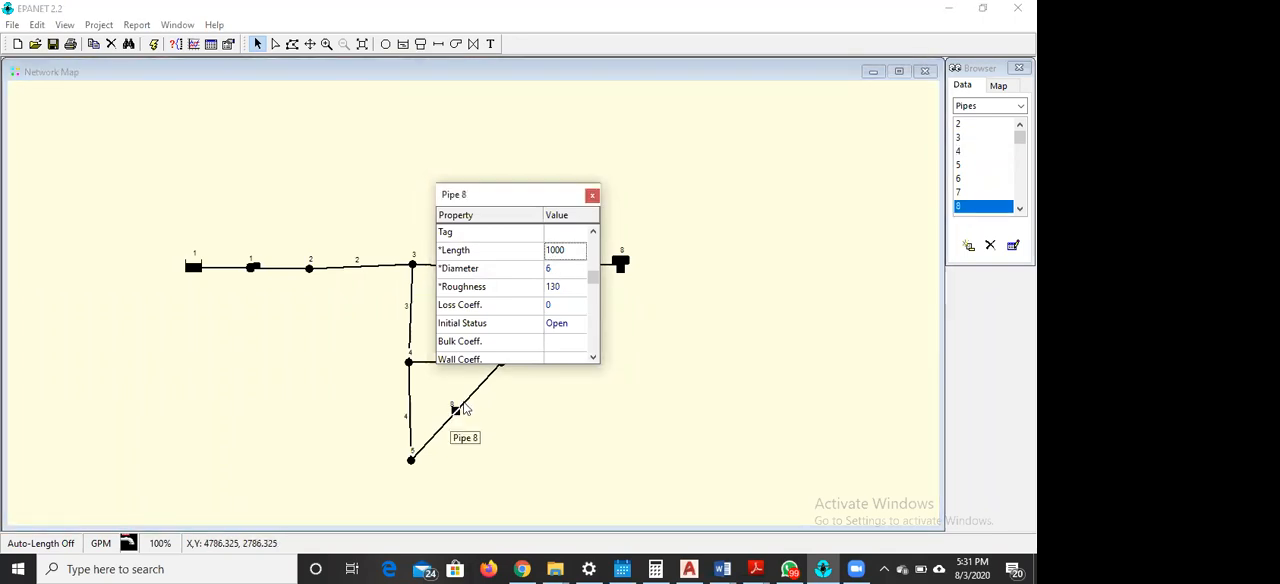
pyautogui.click(592, 195)
# Set the diameter of pipe 5, between junctions 4 and 6, to 8
pyautogui.doubleClick(459, 364)
pyautogui.click(575, 268)
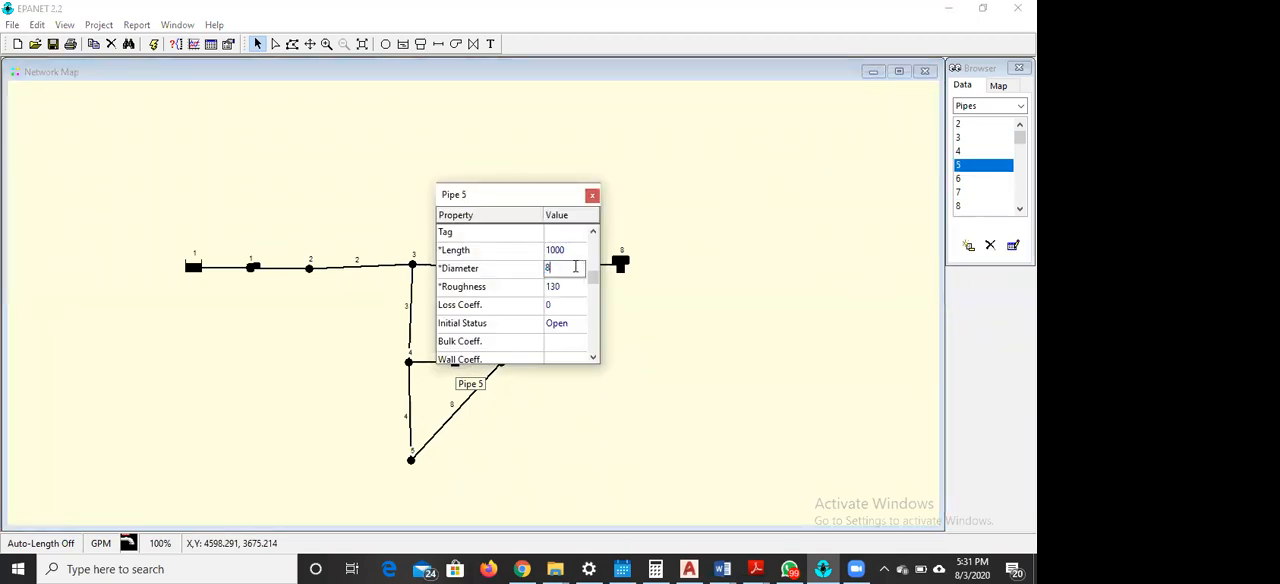
pyautogui.click(592, 195)
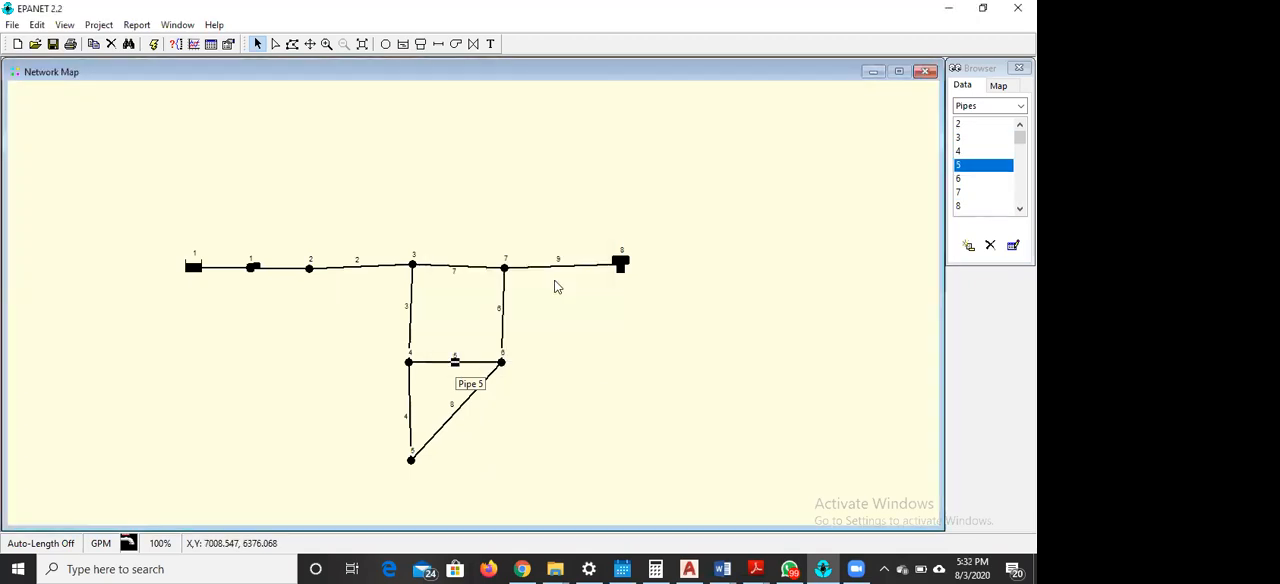
# Set the diameter of pipe 9, leading to the tank, to 8
pyautogui.doubleClick(560, 265)
pyautogui.click(567, 268)
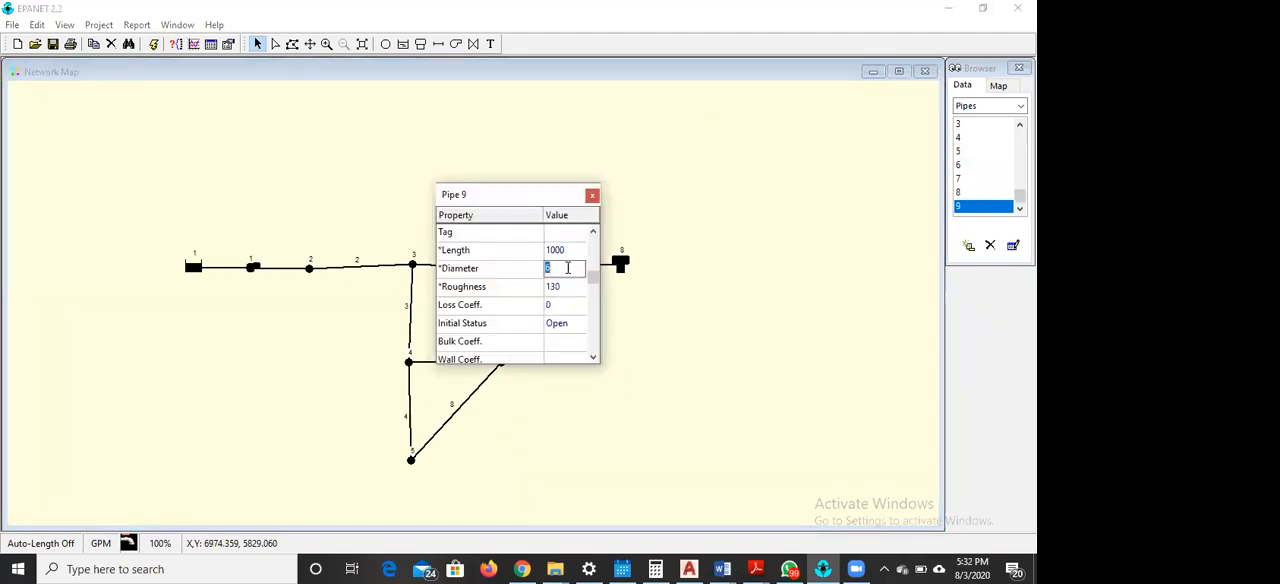
pyautogui.write('8')
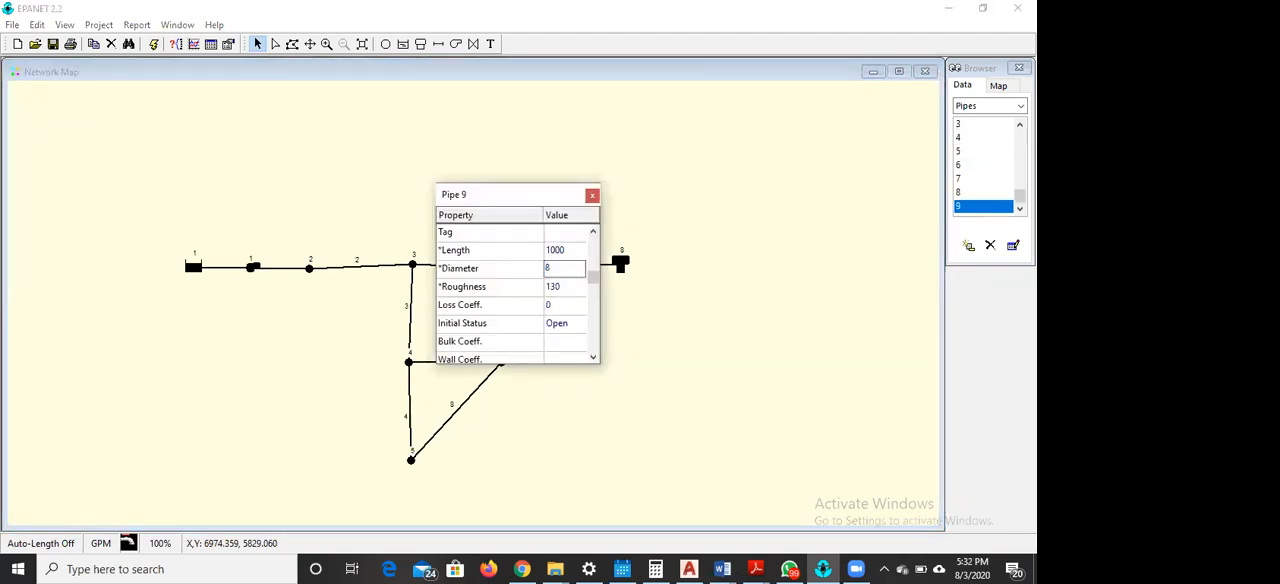
pyautogui.click(592, 195)
# Set the diameter of pipe 6, between junctions 6 and 7, to 8
pyautogui.doubleClick(505, 312)
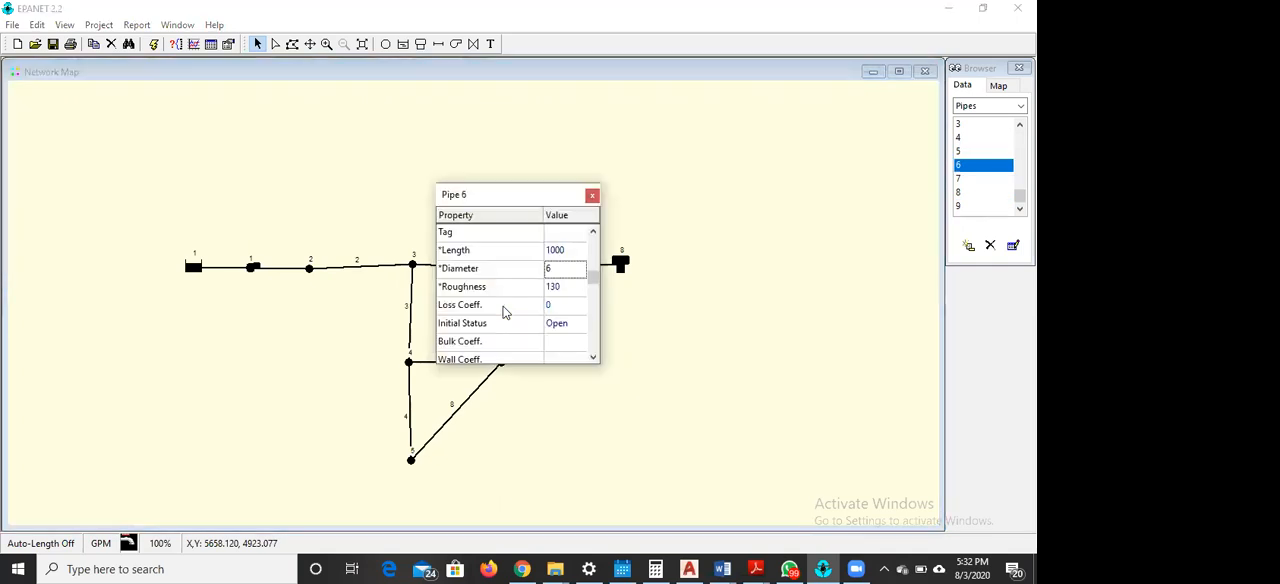
pyautogui.click(581, 270)
pyautogui.write('8')
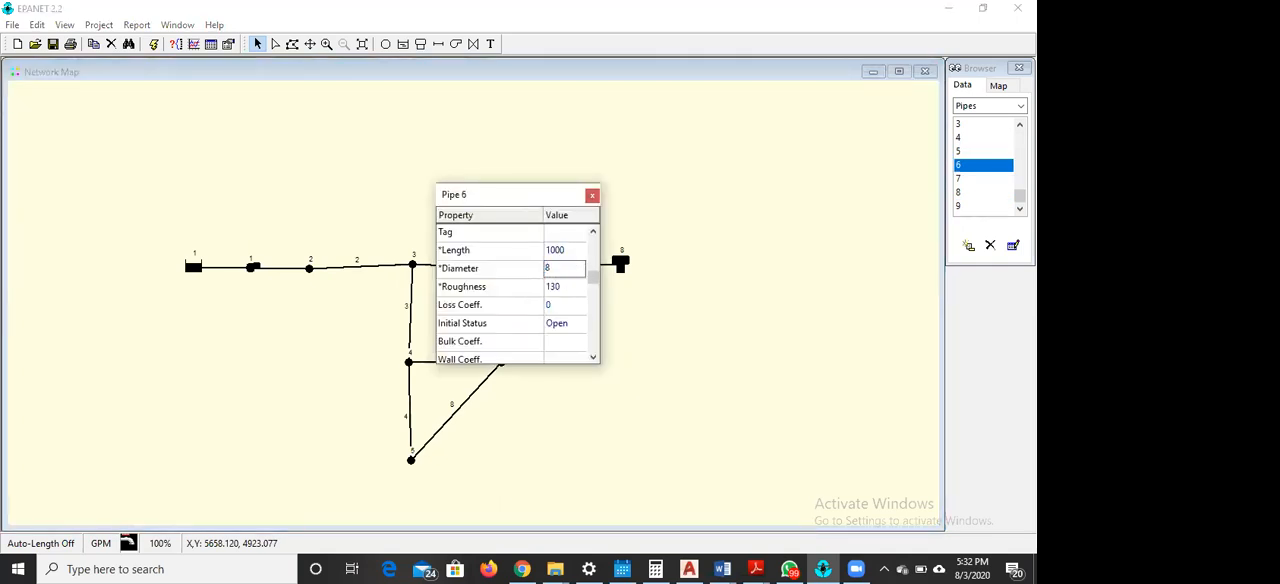
pyautogui.click(592, 195)
# Change the diameter of pipe 9, between junction 7 and the tank, to 10
pyautogui.doubleClick(562, 268)
pyautogui.doubleClick(570, 270)
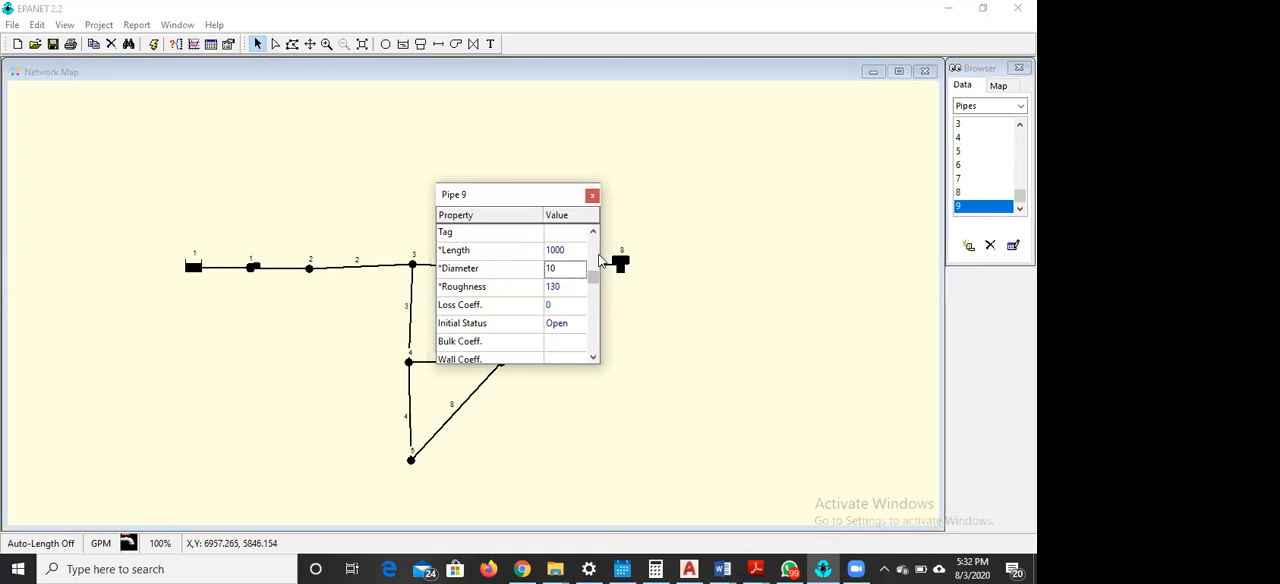
pyautogui.click(592, 195)
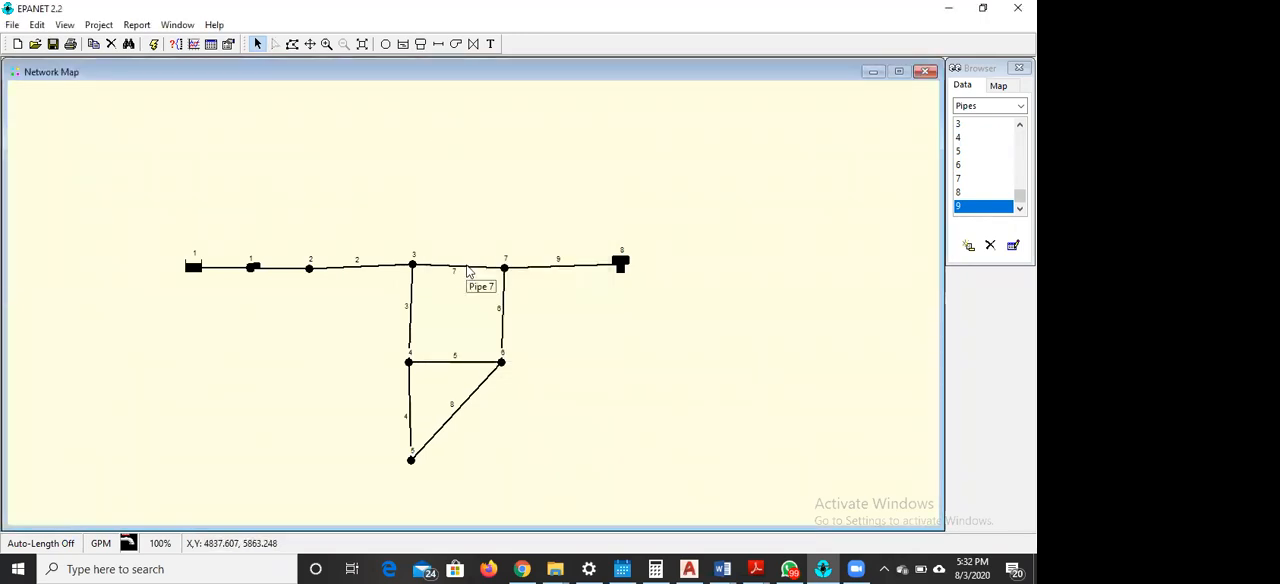
# Review the lengths and diameters entered for pipes 7, 5, 3, 2, 8 and 4
pyautogui.doubleClick(468, 268)
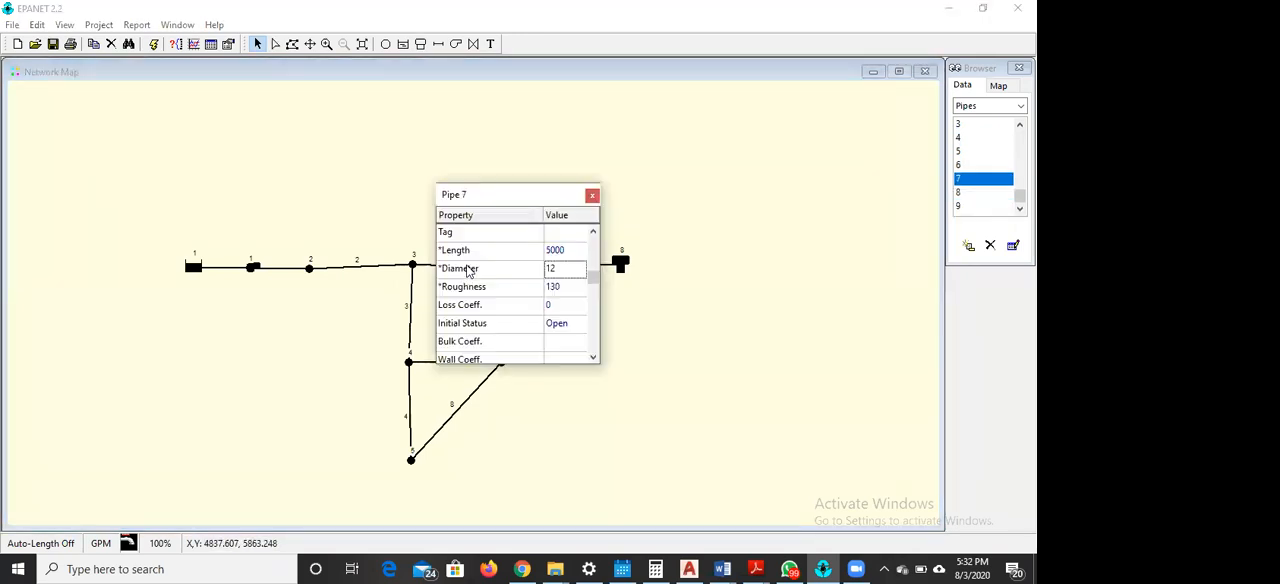
pyautogui.click(420, 362)
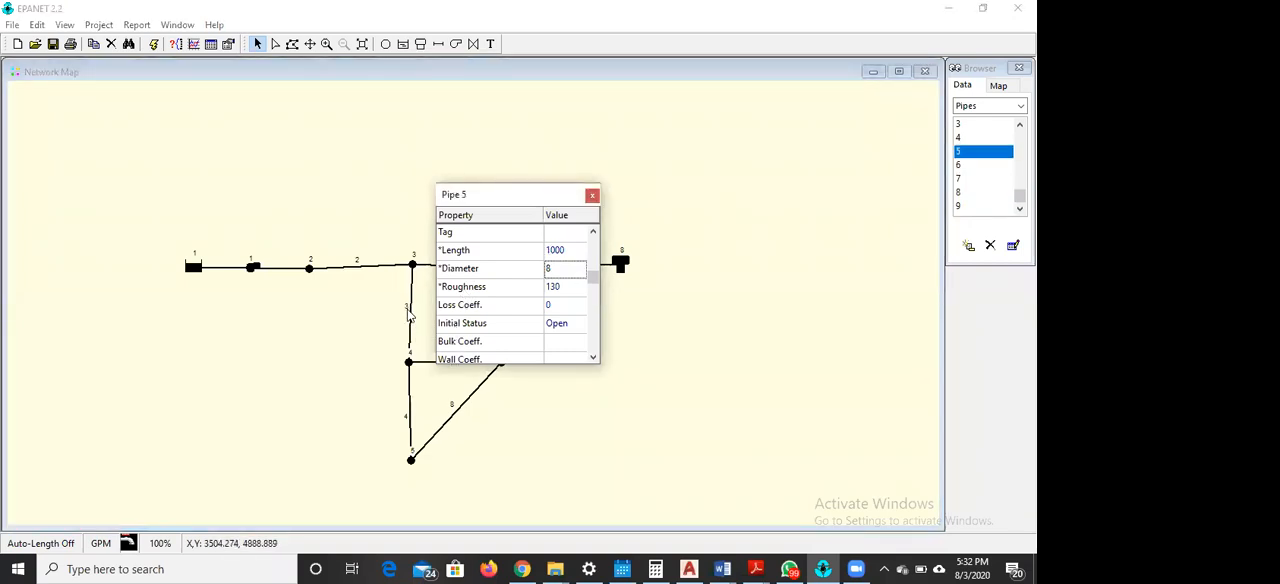
pyautogui.click(411, 315)
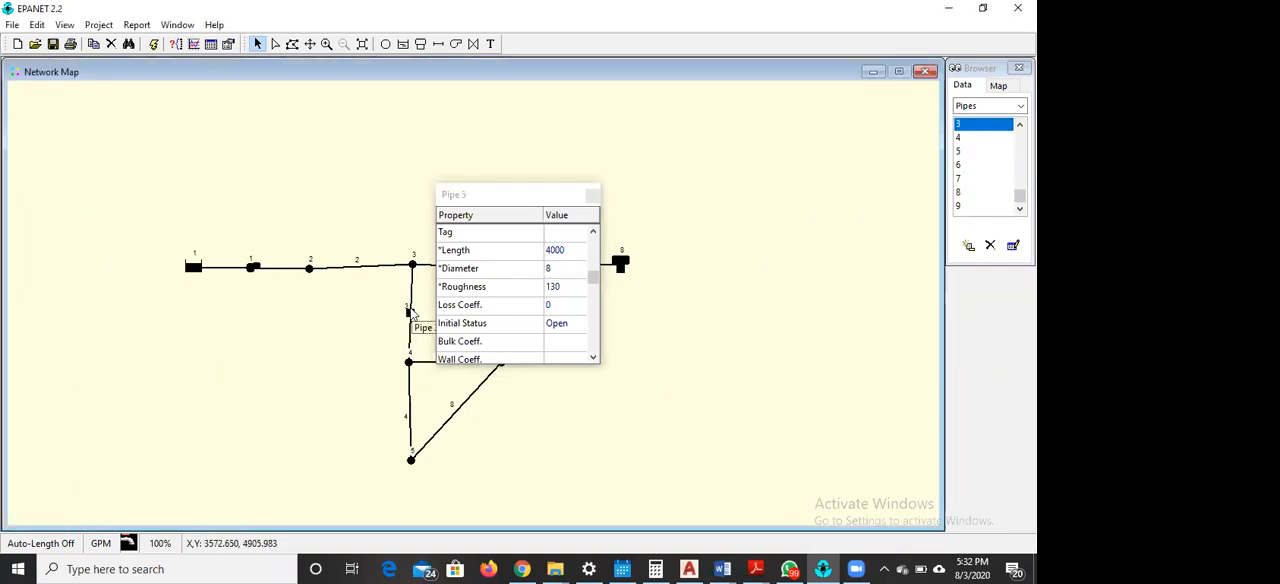
pyautogui.click(350, 269)
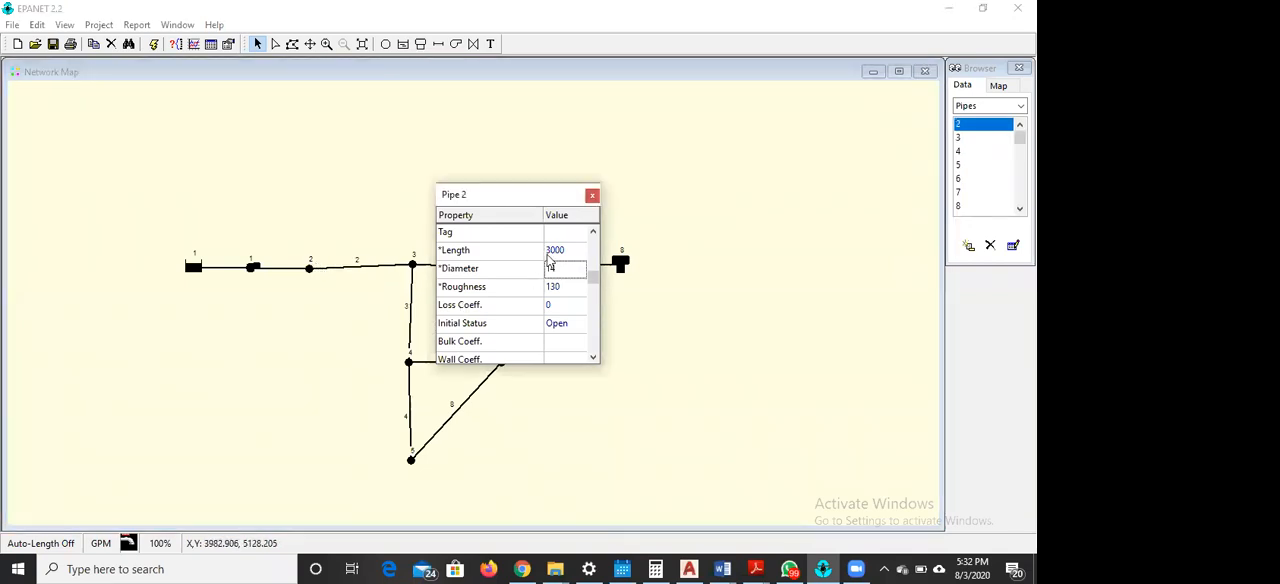
pyautogui.click(455, 409)
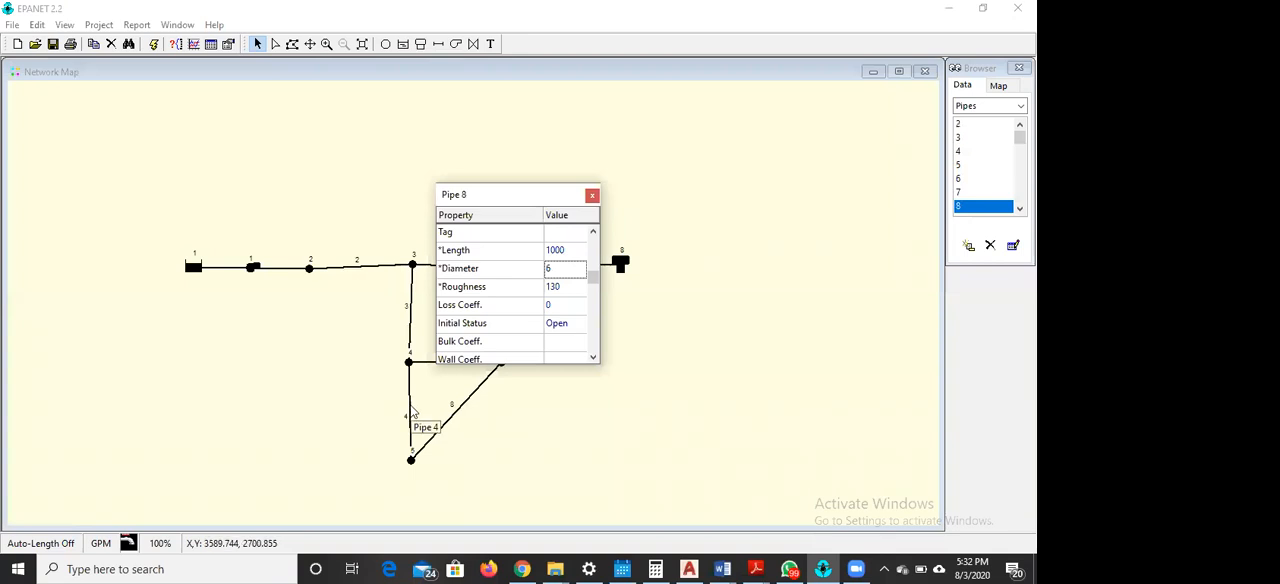
pyautogui.click(411, 412)
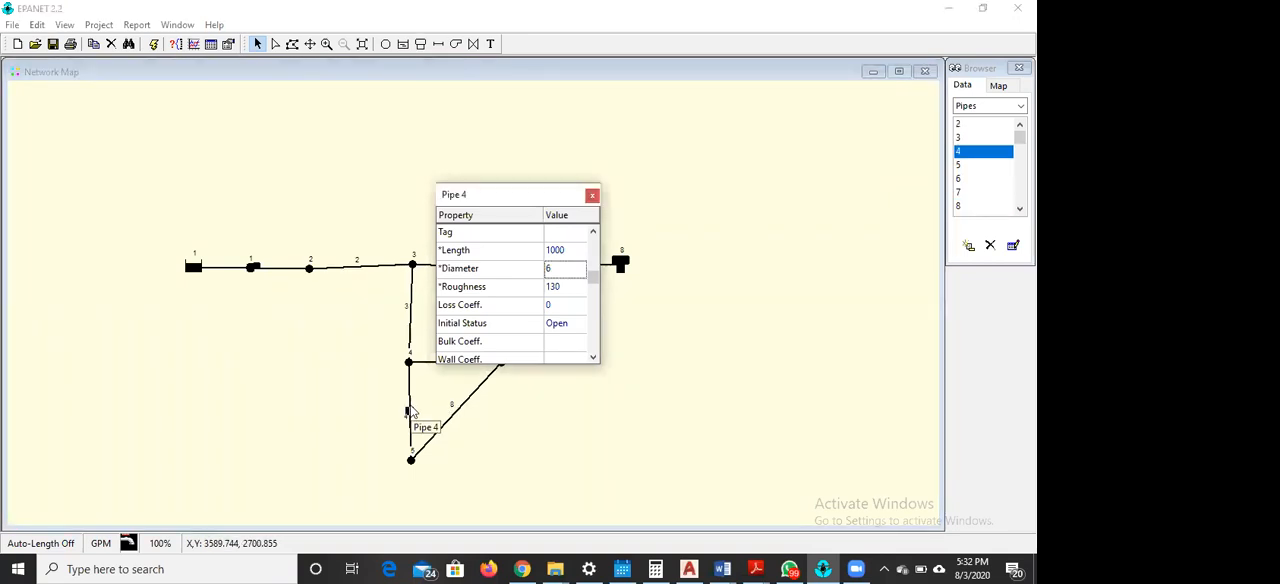
pyautogui.click(592, 195)
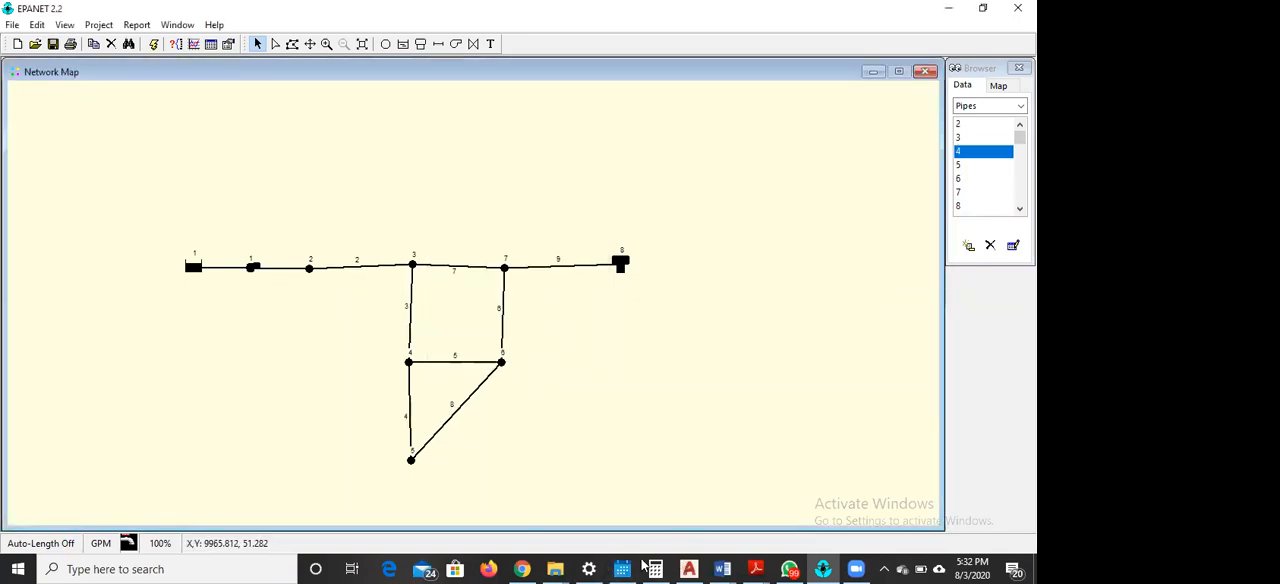
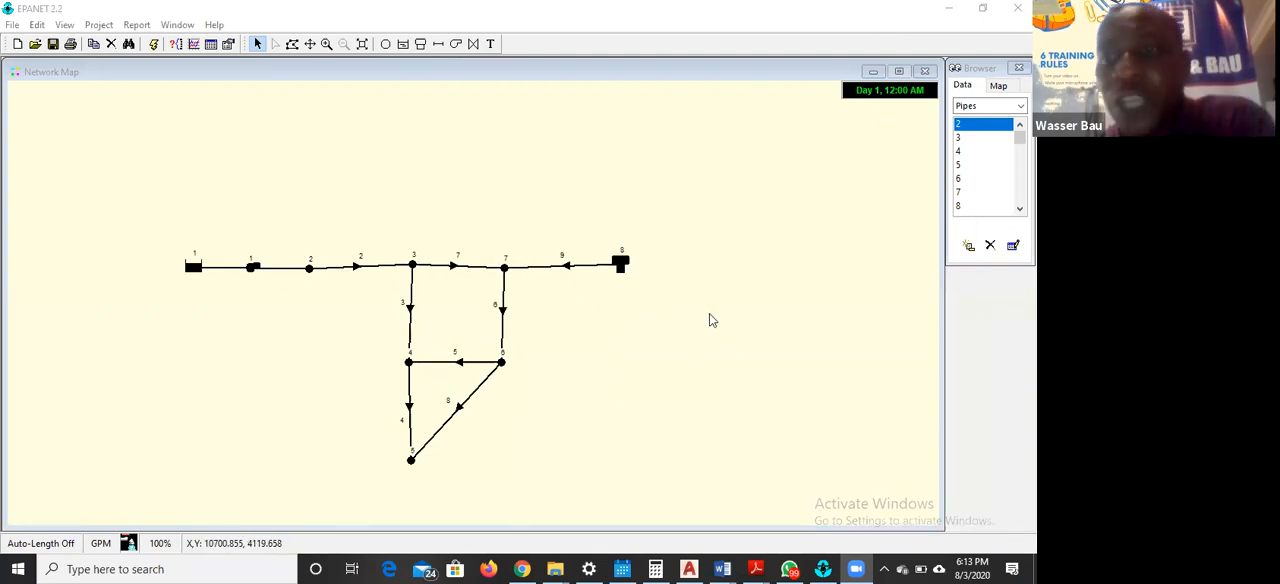
# Display Pressure at the nodes and Velocity in the links on the network map
pyautogui.click(997, 86)
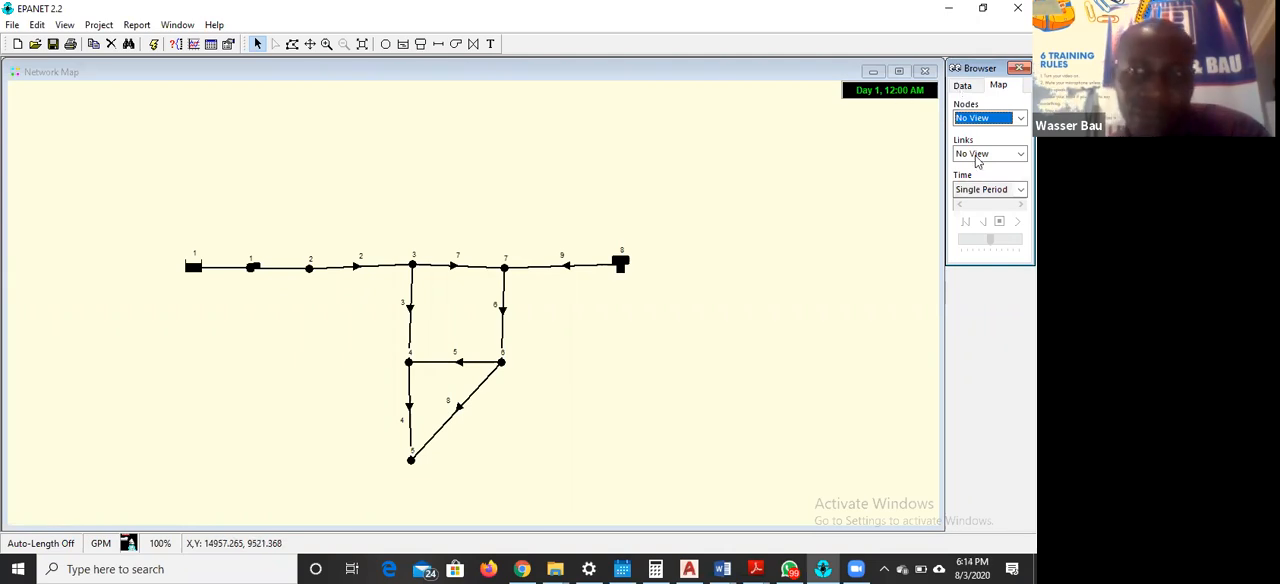
pyautogui.click(990, 118)
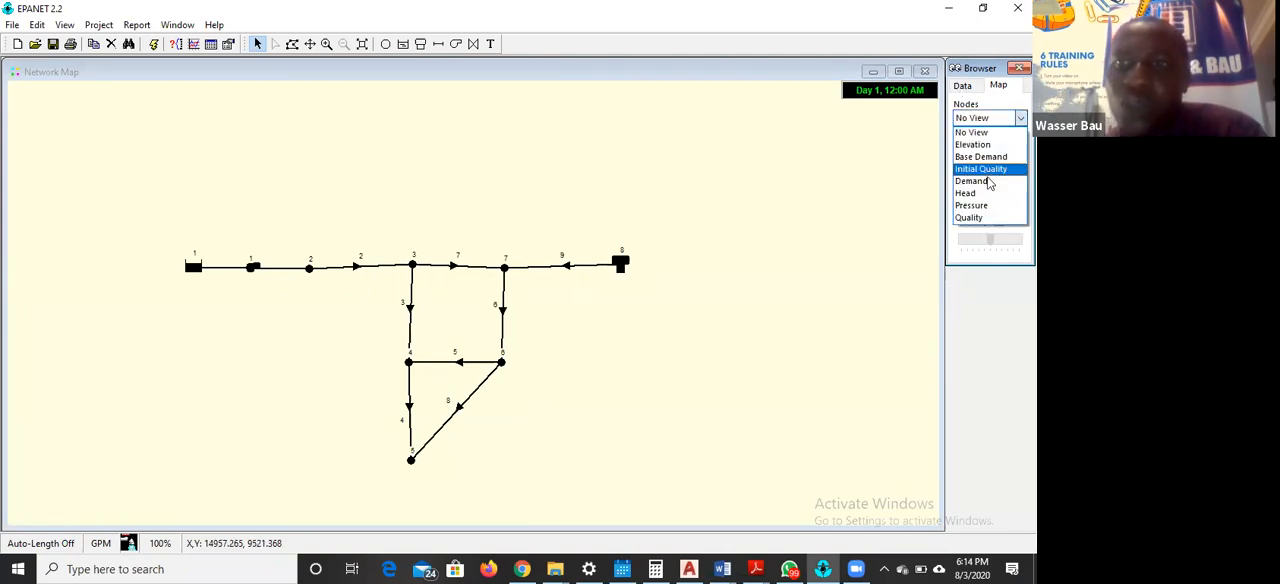
pyautogui.click(975, 205)
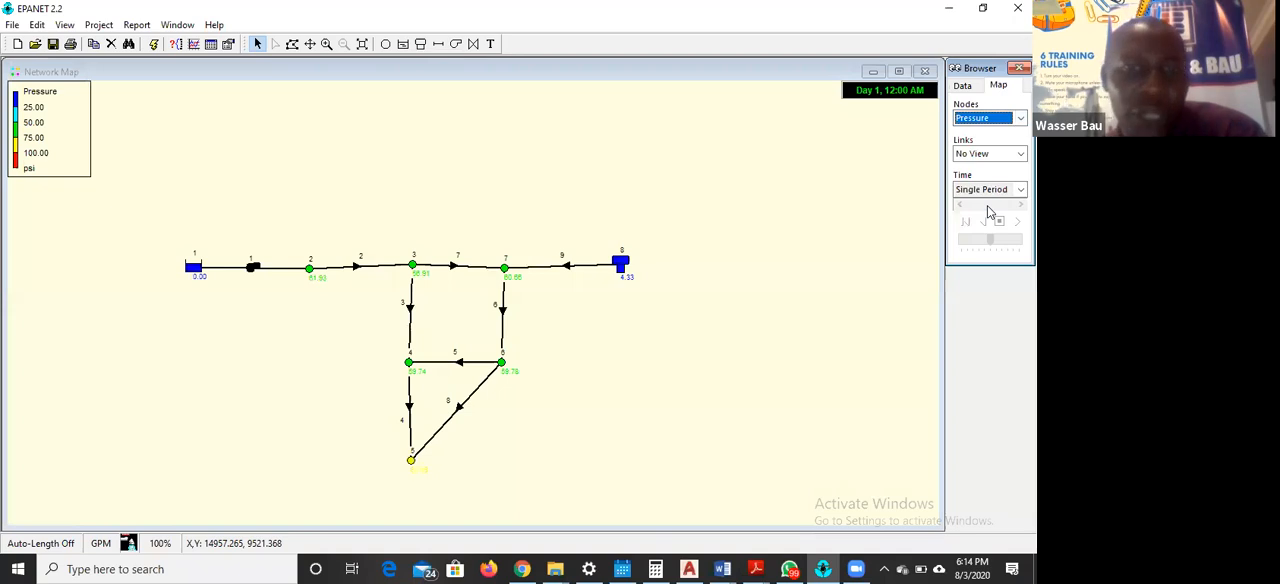
pyautogui.click(990, 153)
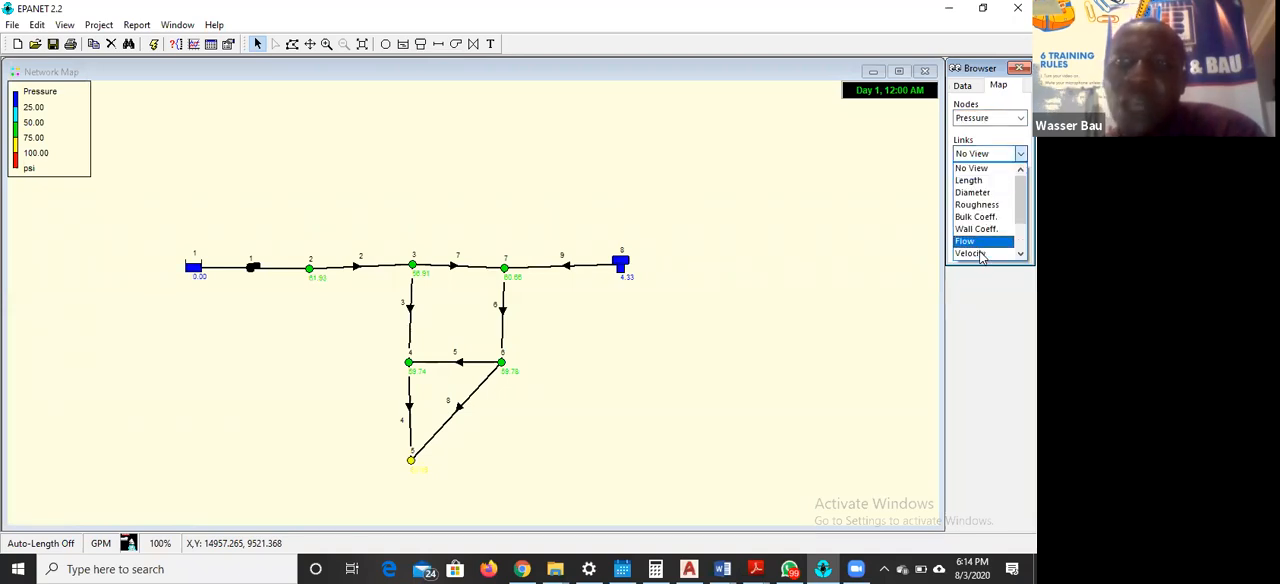
pyautogui.click(982, 255)
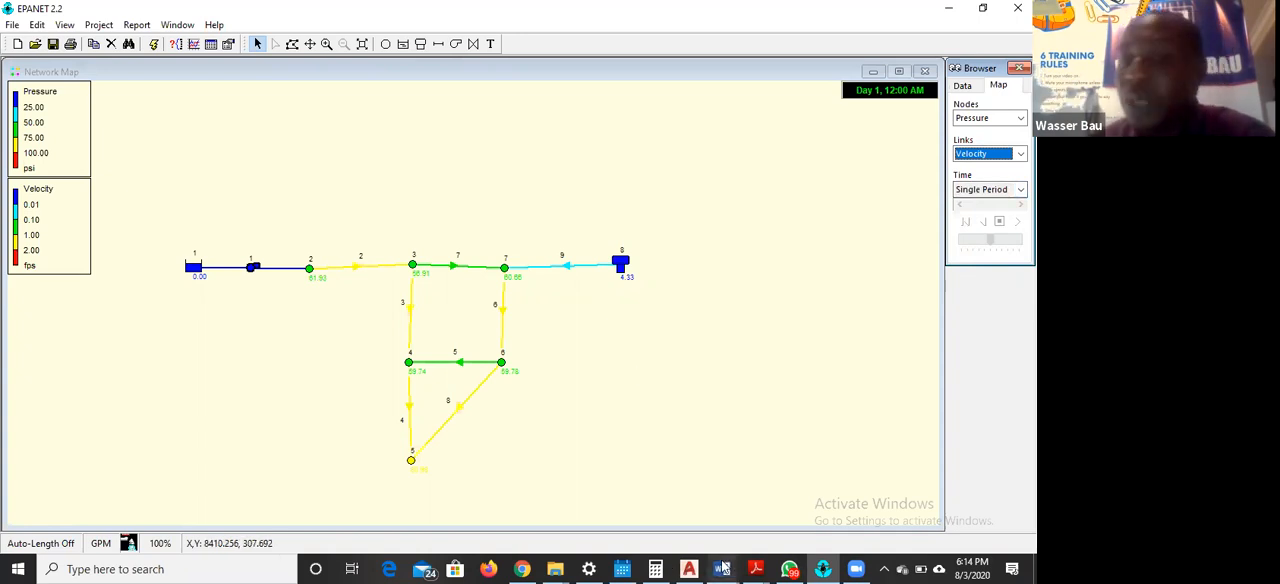
# Switch to the EPANET exercise PDF, read the sections on running a single-period analysis and viewing its results, and return to EPANET
pyautogui.click(757, 568)
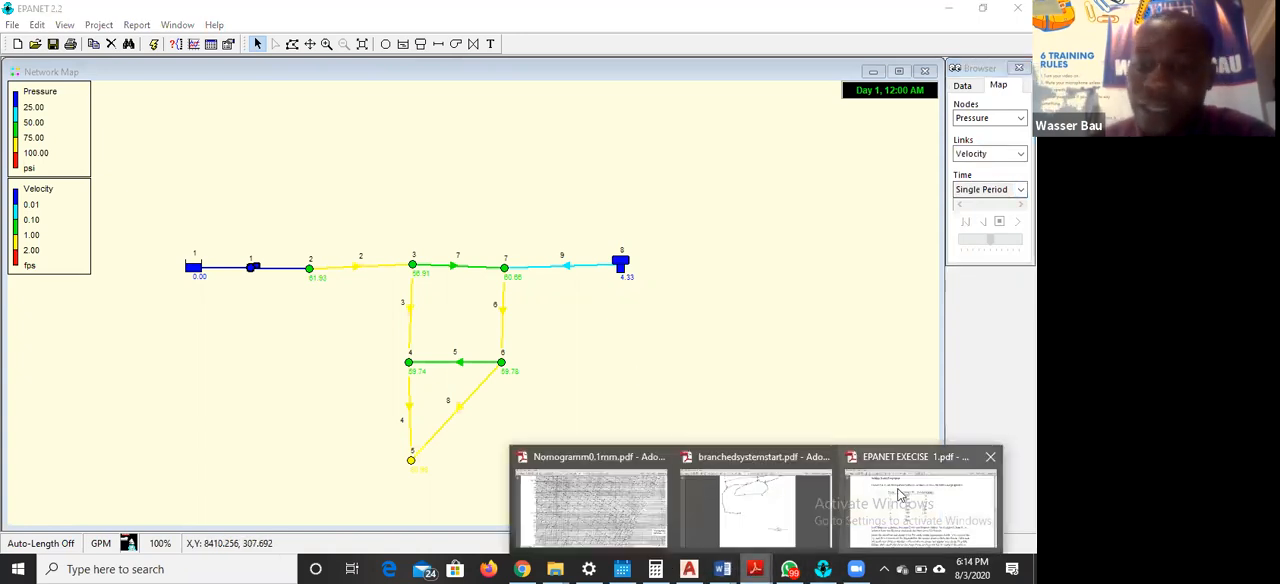
pyautogui.click(907, 497)
pyautogui.scroll(-10, 605, 232)
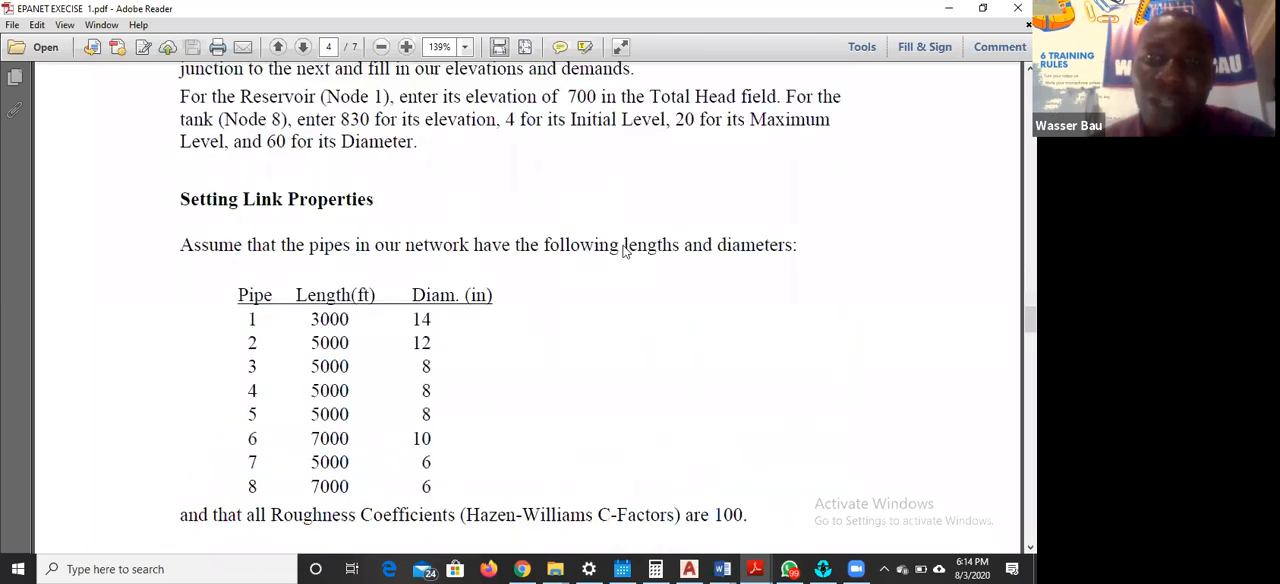
pyautogui.scroll(-8, 643, 252)
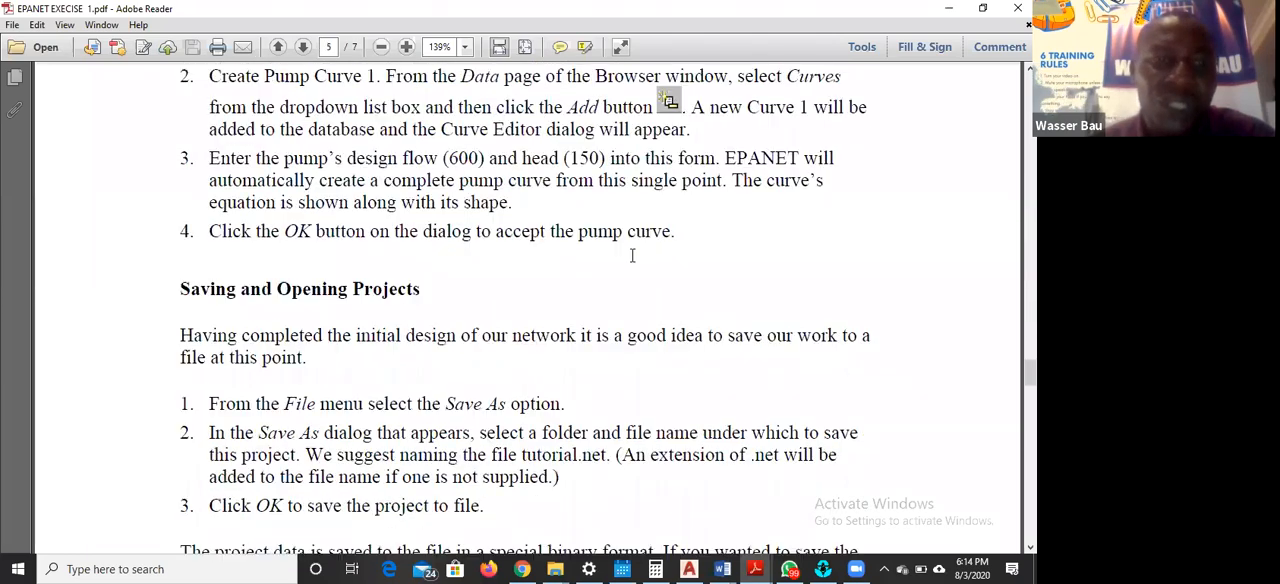
pyautogui.scroll(-3, 632, 256)
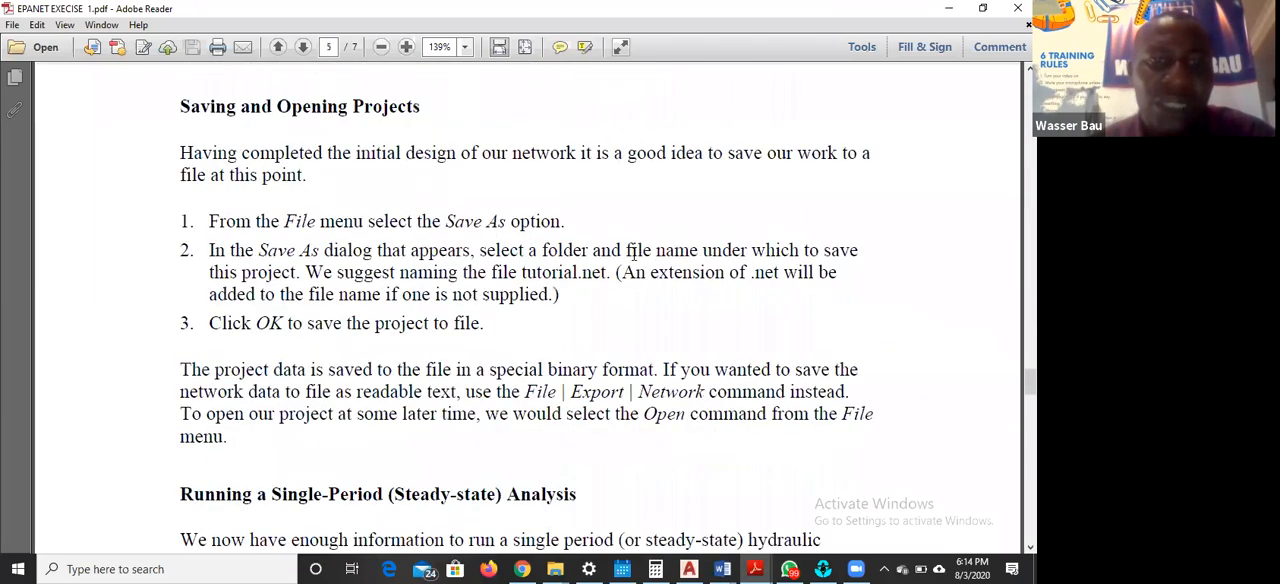
pyautogui.scroll(-5, 632, 254)
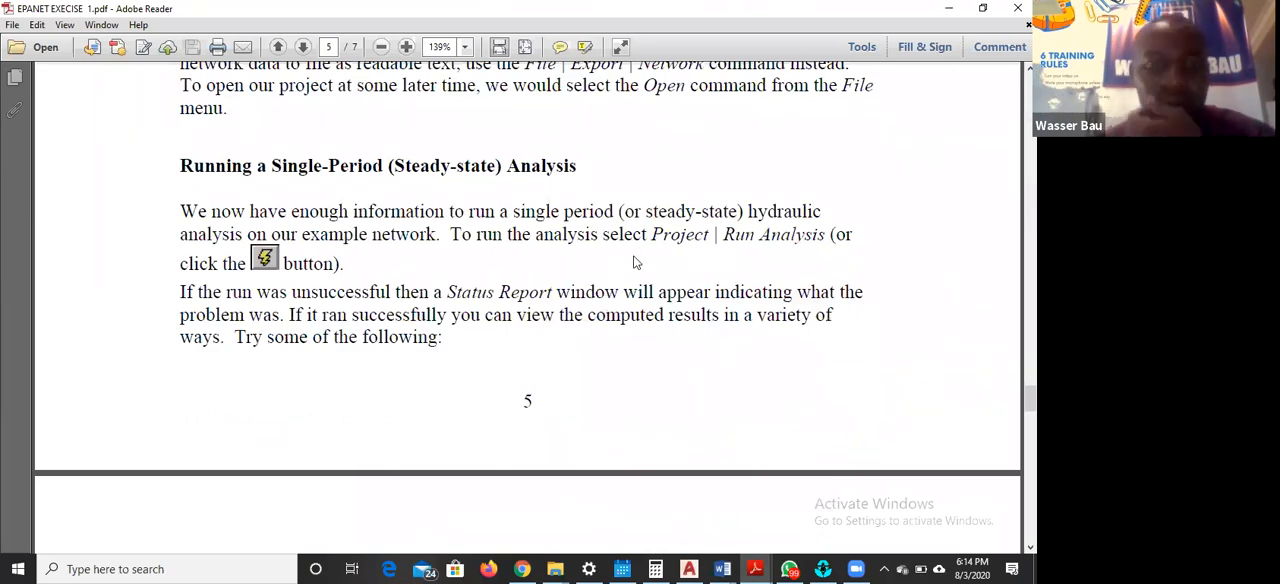
pyautogui.scroll(-8, 633, 262)
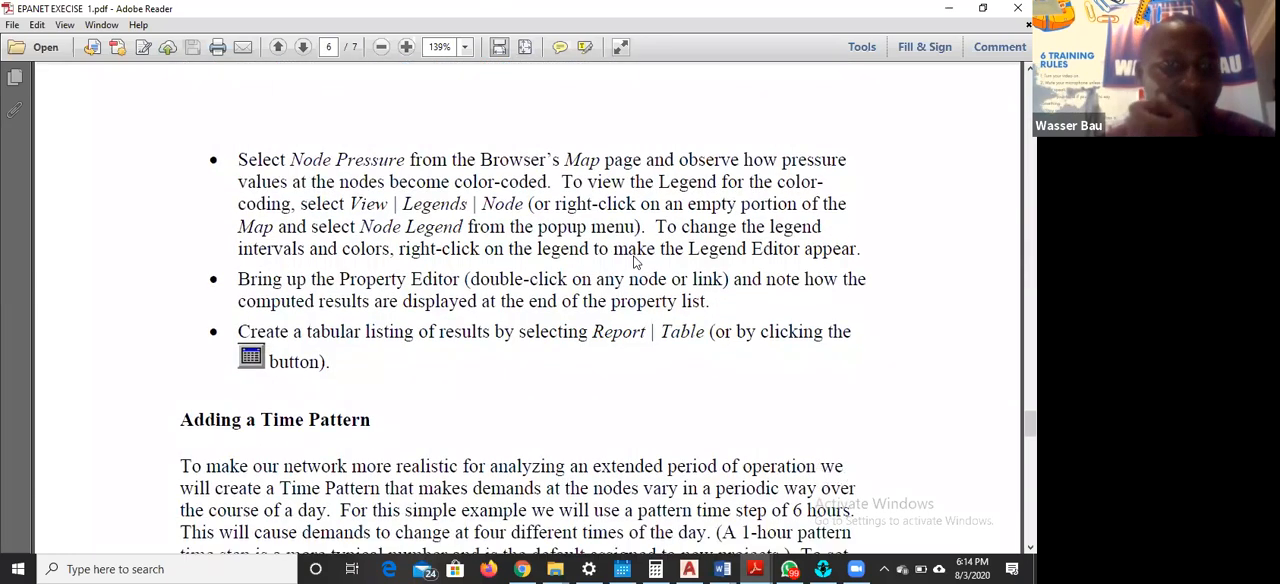
pyautogui.scroll(-2, 633, 262)
pyautogui.scroll(4, 633, 262)
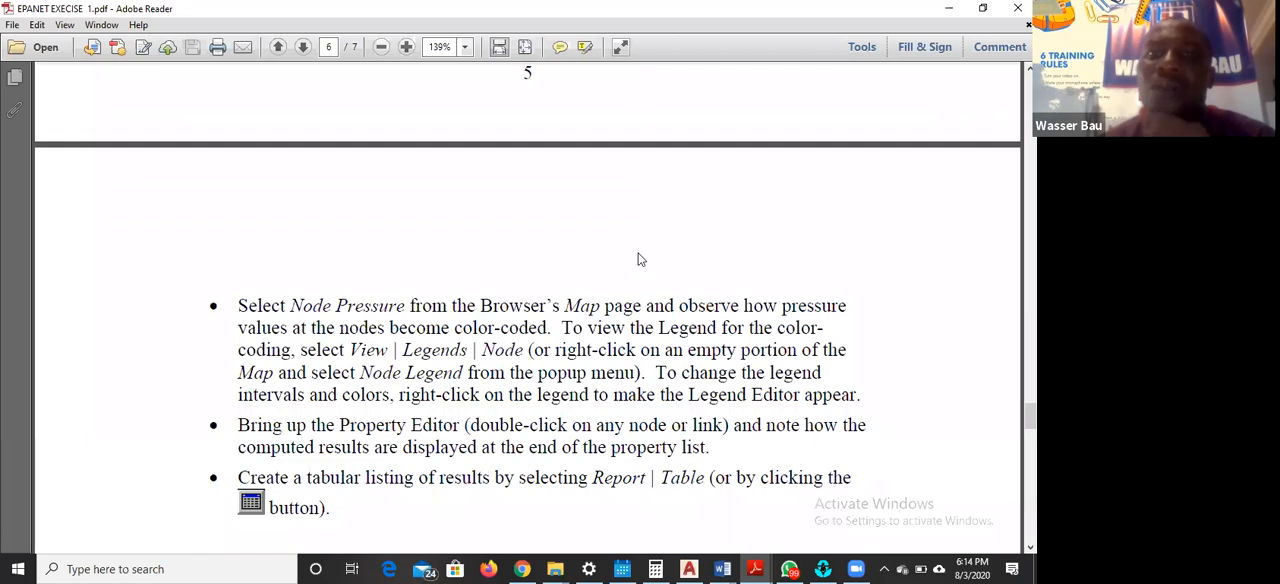
pyautogui.scroll(-1, 636, 252)
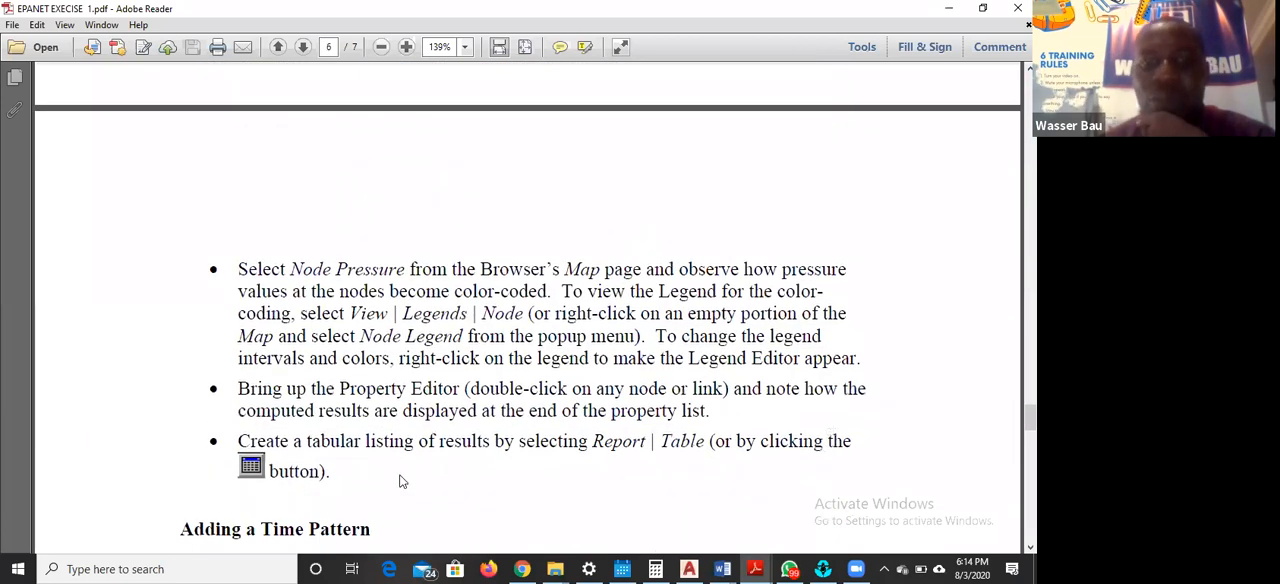
pyautogui.click(950, 8)
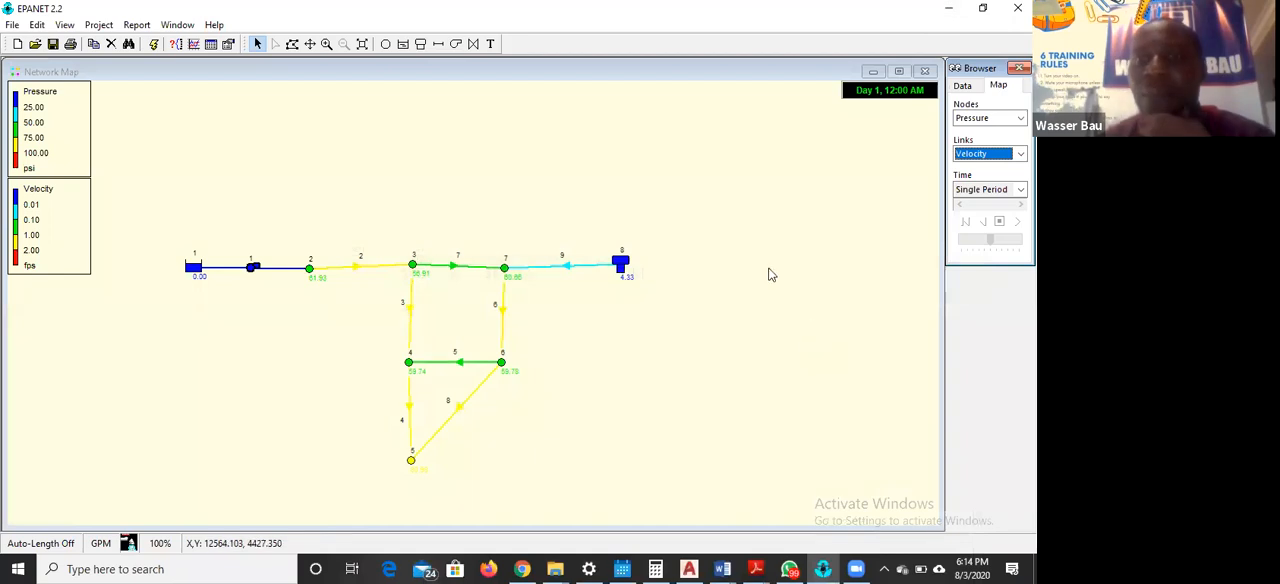
# Display Head at the nodes and Flow in the links on the network map
pyautogui.click(1008, 119)
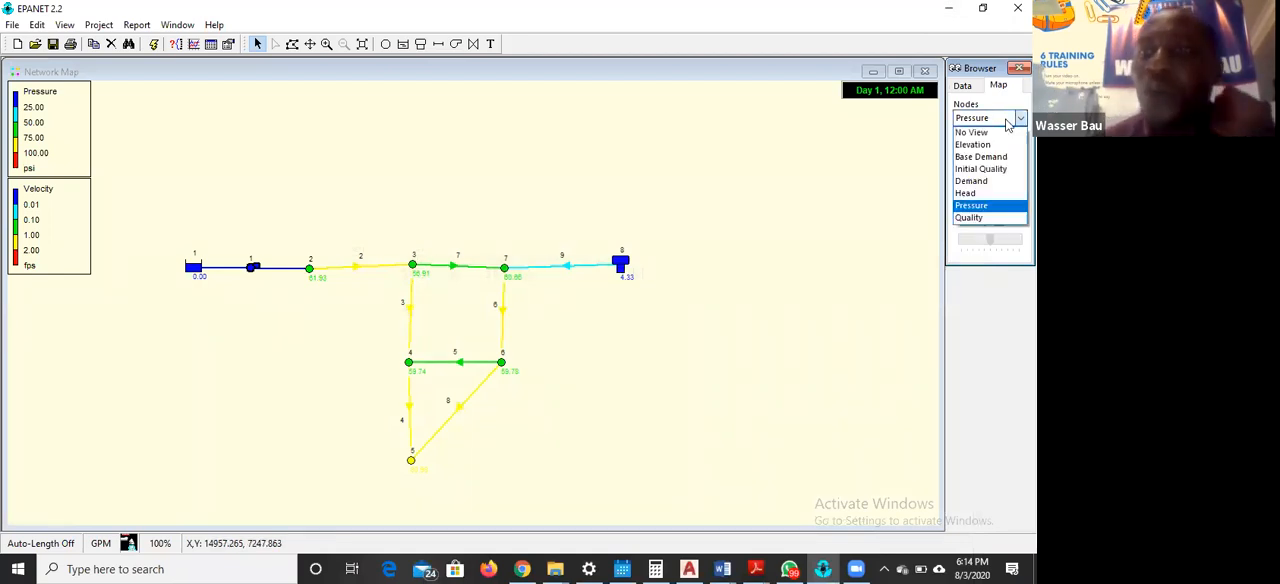
pyautogui.click(976, 191)
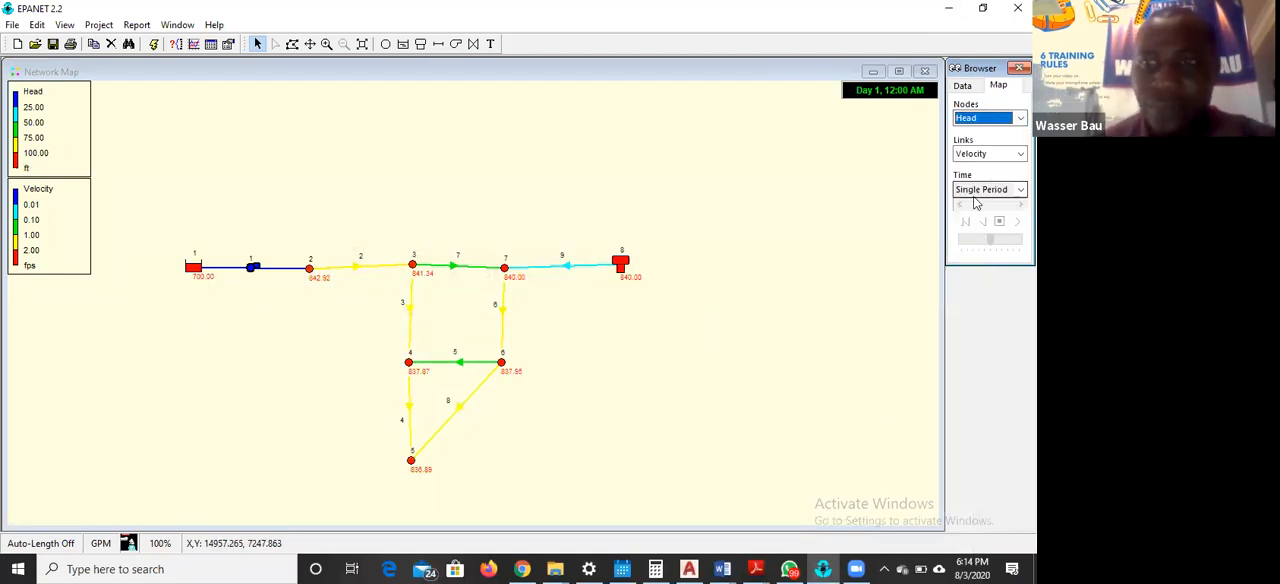
pyautogui.click(1010, 154)
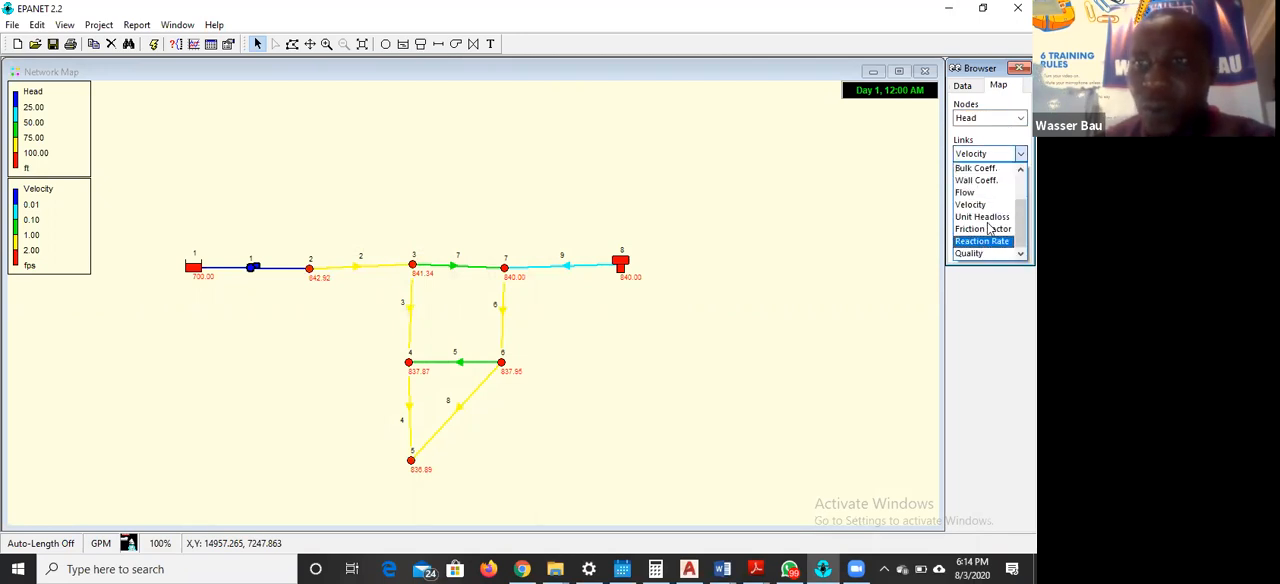
pyautogui.click(997, 196)
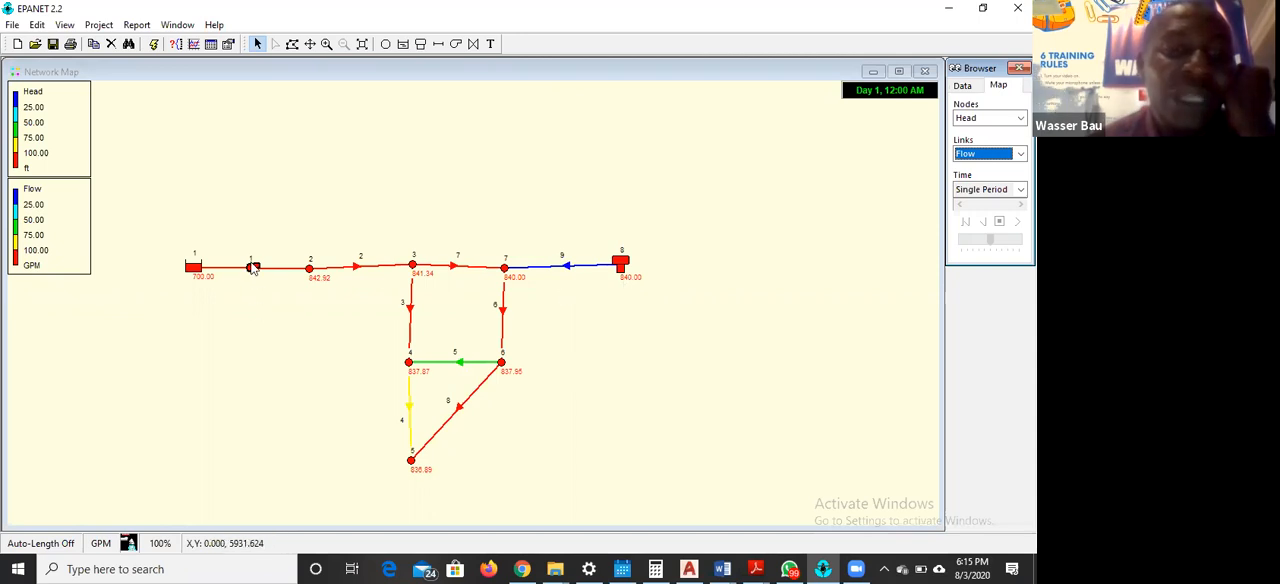
# Display Demand at the nodes on the network map
pyautogui.moveTo(255, 276)
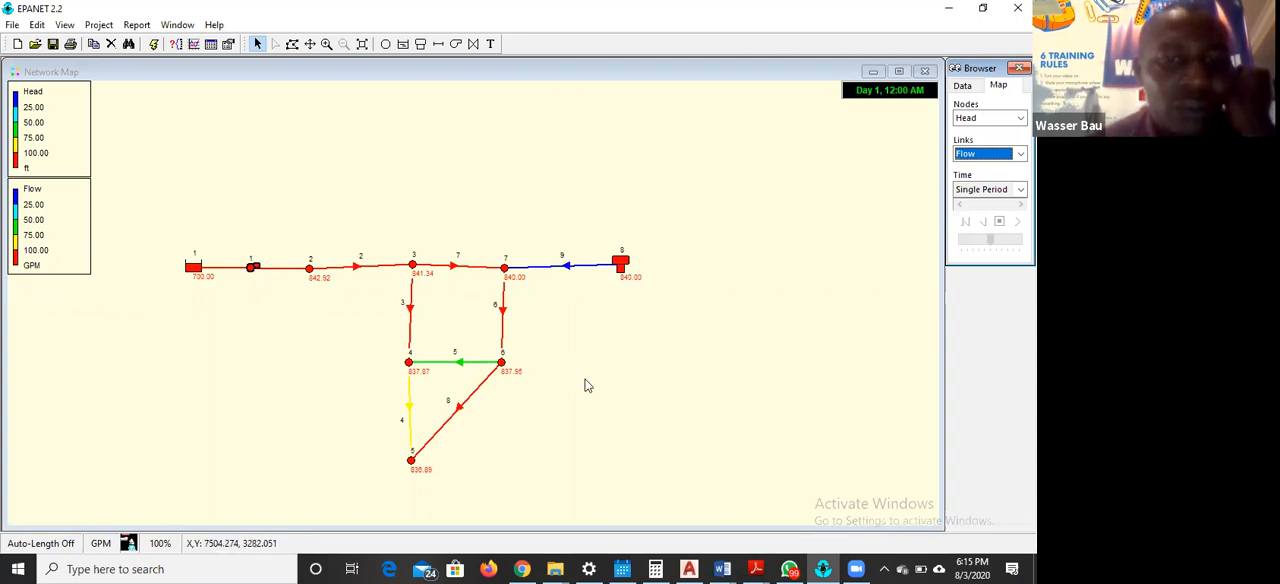
pyautogui.click(1000, 118)
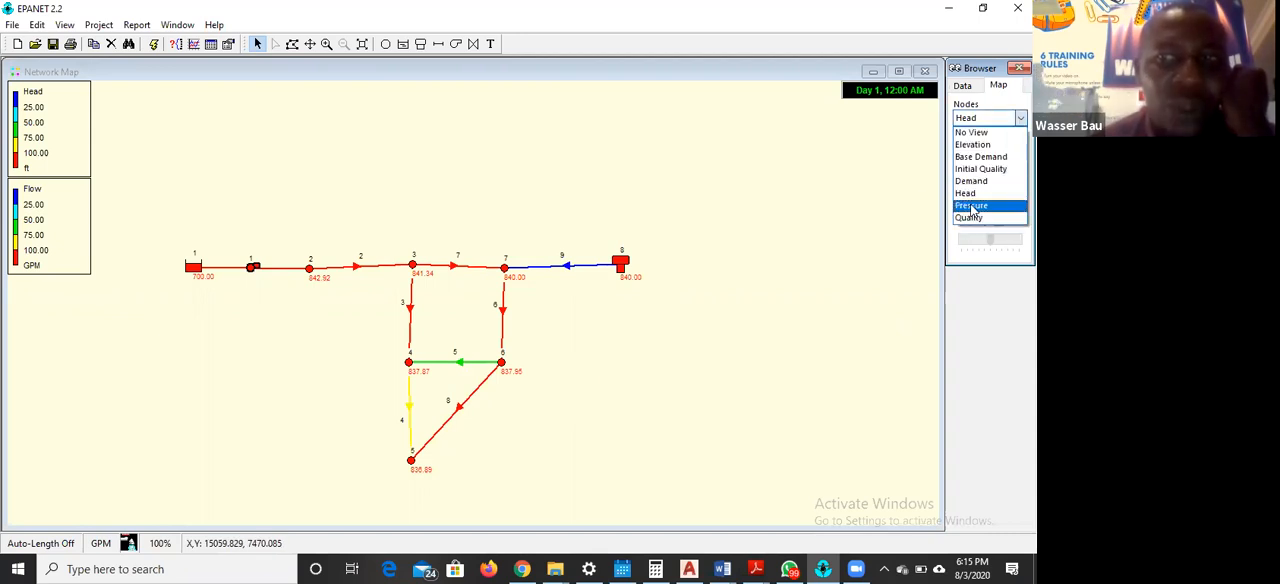
pyautogui.click(975, 181)
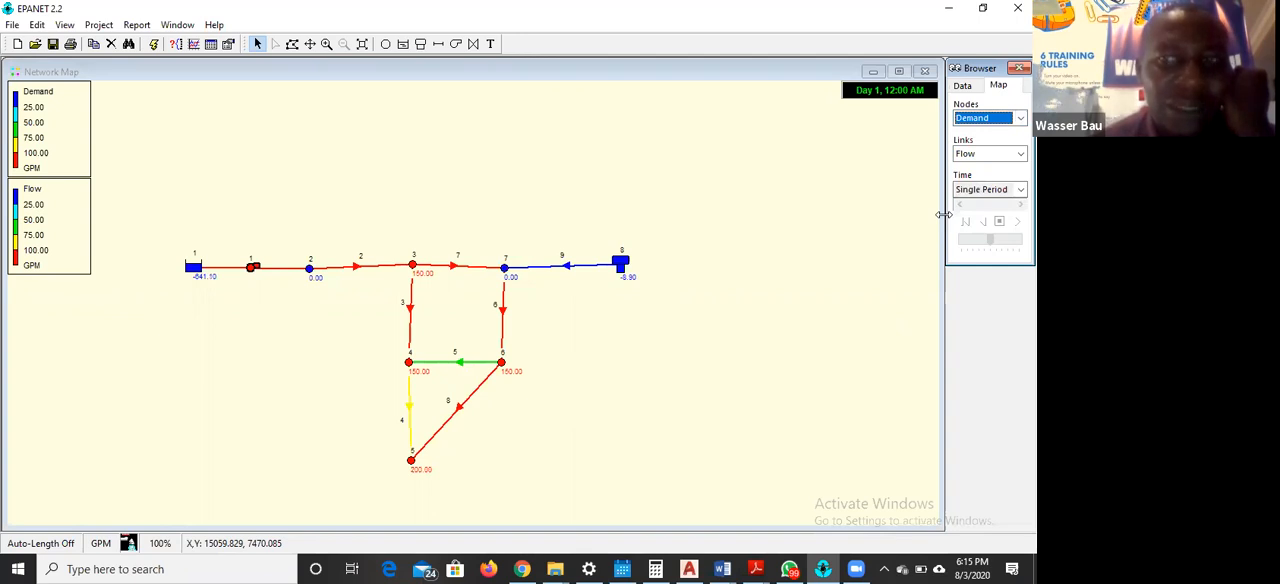
# Display Base Demand at the nodes and Velocity in the links on the network map
pyautogui.click(1004, 119)
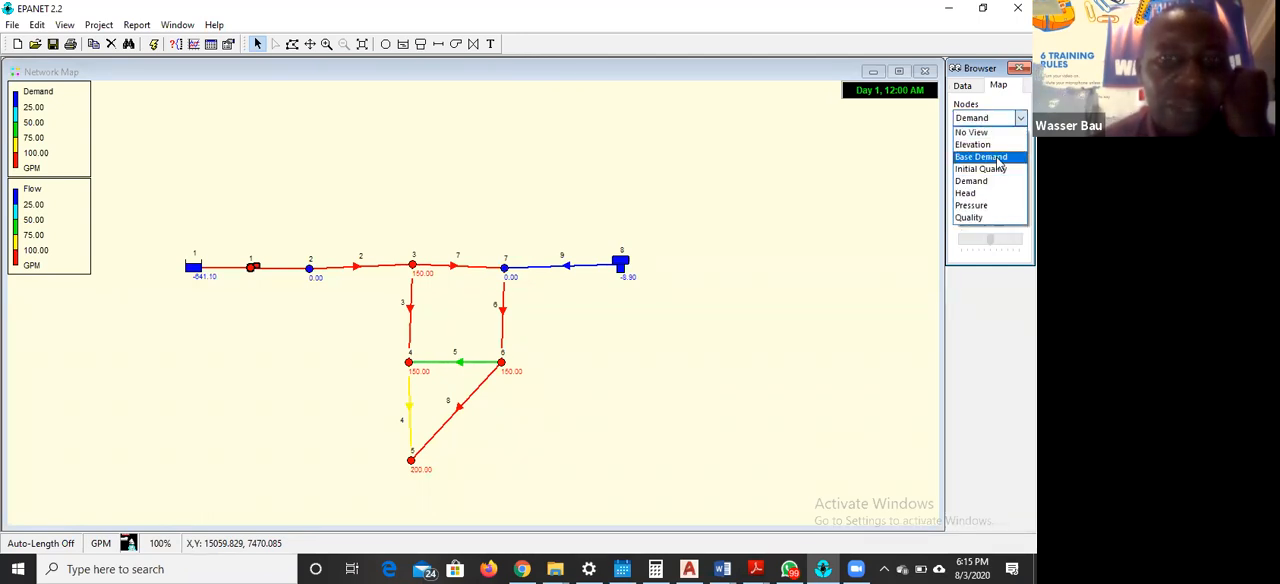
pyautogui.click(997, 159)
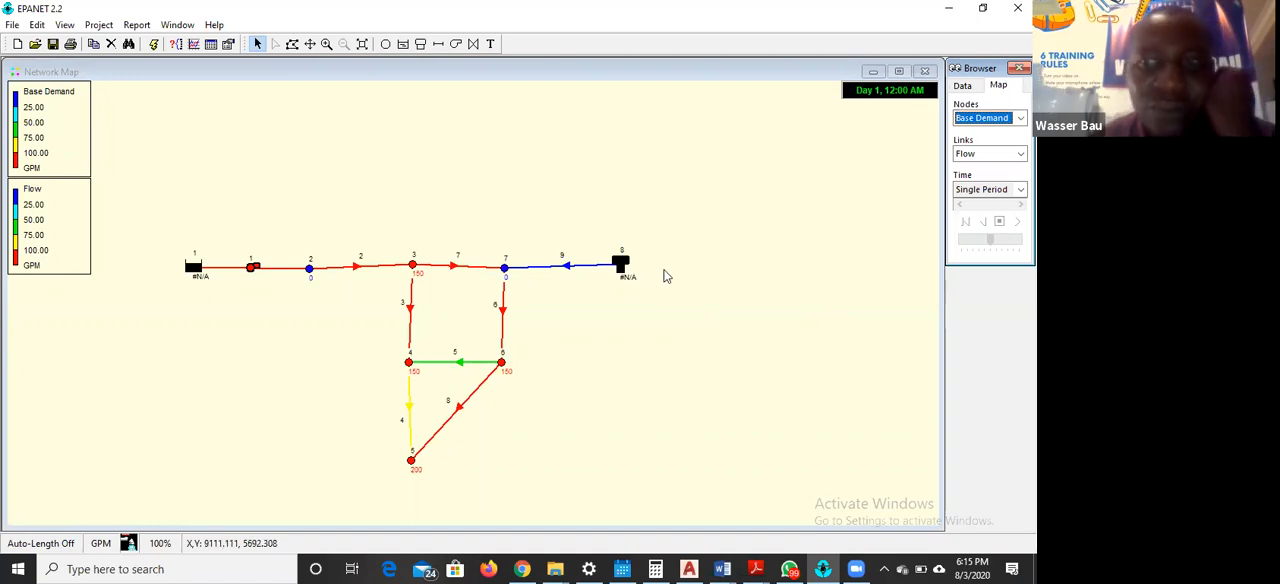
pyautogui.click(1019, 153)
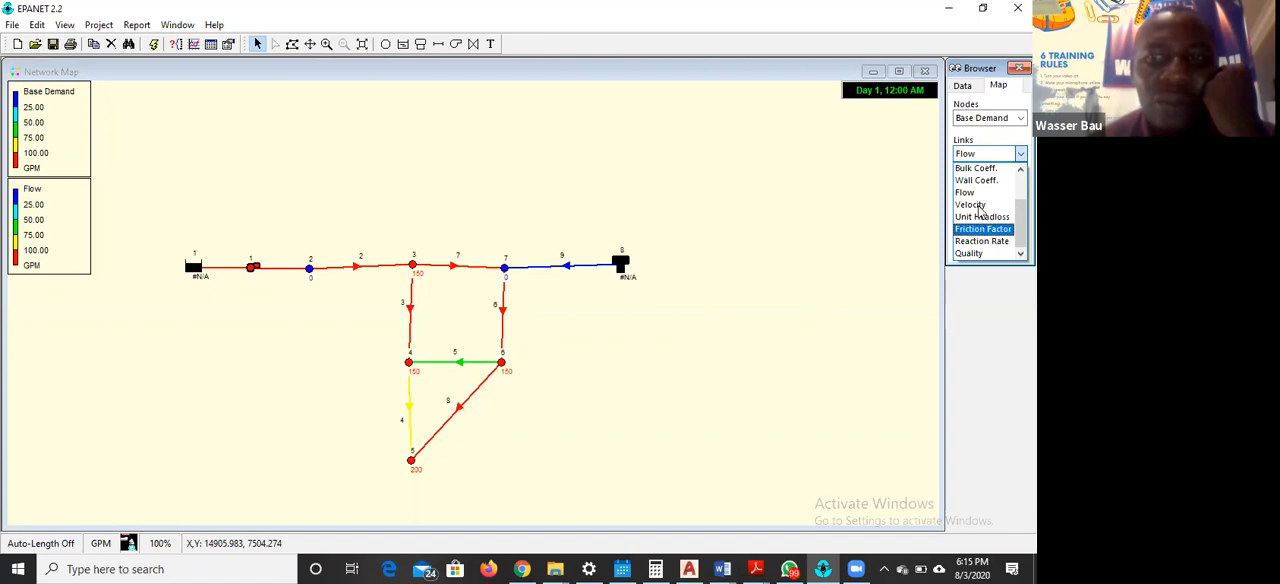
pyautogui.click(981, 207)
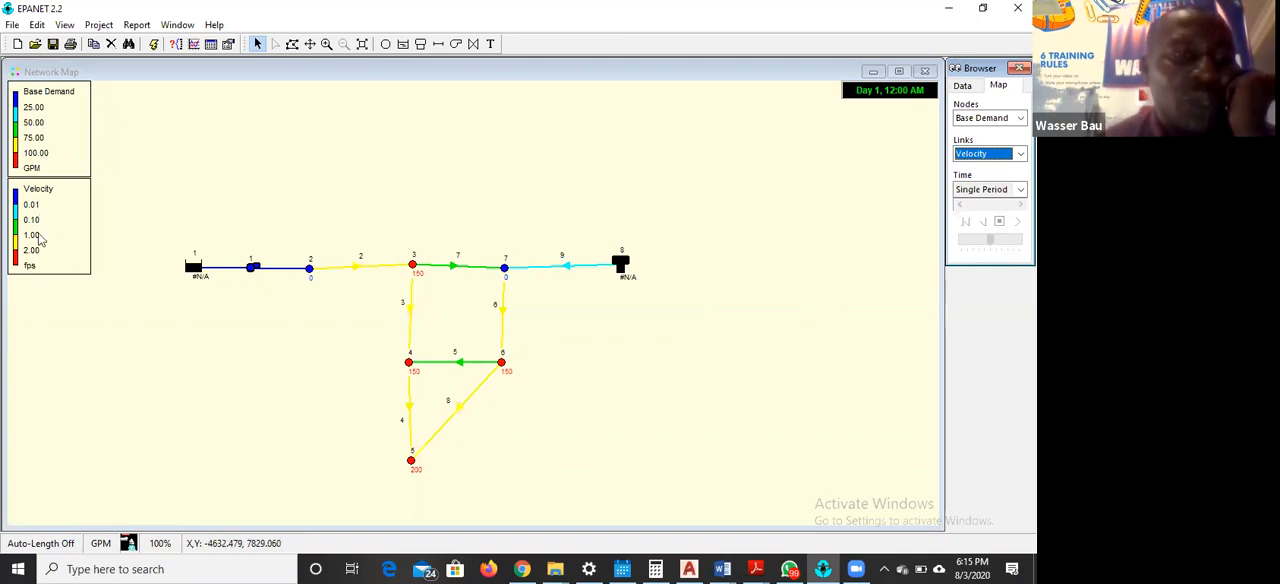
# Inspect the legend intervals and colours for Base Demand and Velocity, closing each legend editor without changes
pyautogui.doubleClick(48, 132)
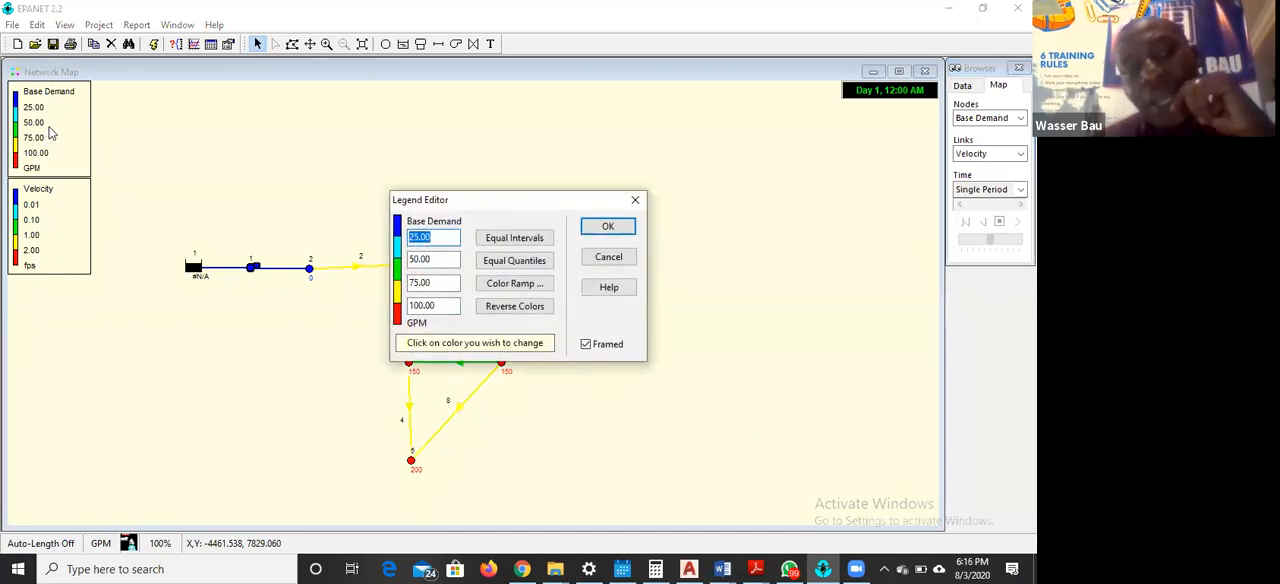
pyautogui.click(634, 200)
pyautogui.doubleClick(50, 233)
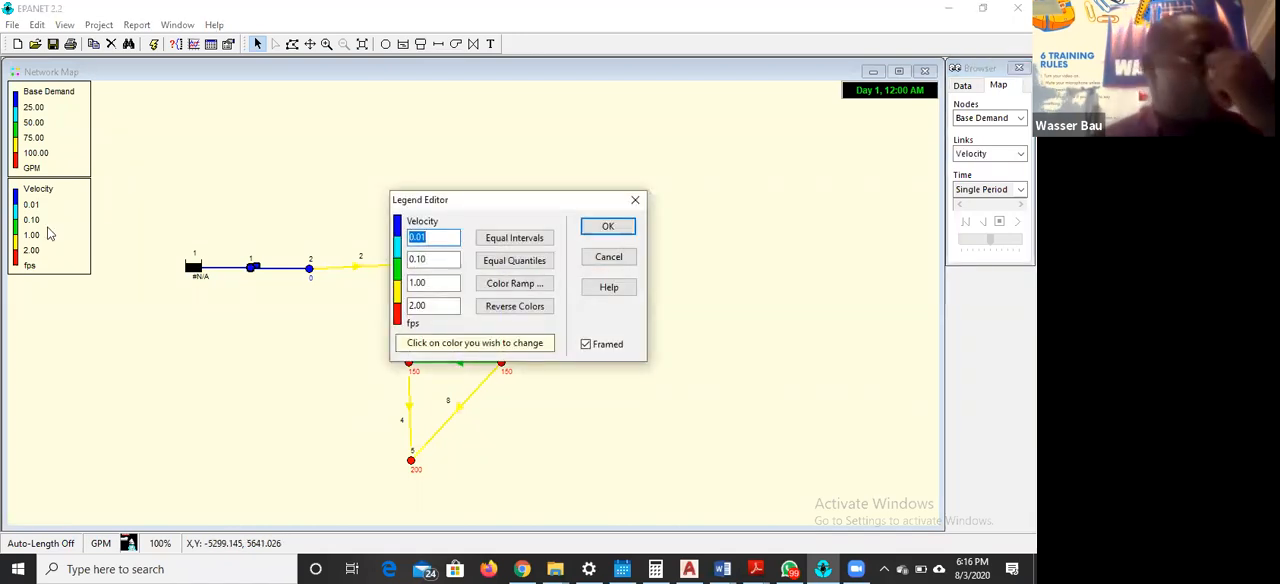
pyautogui.click(637, 202)
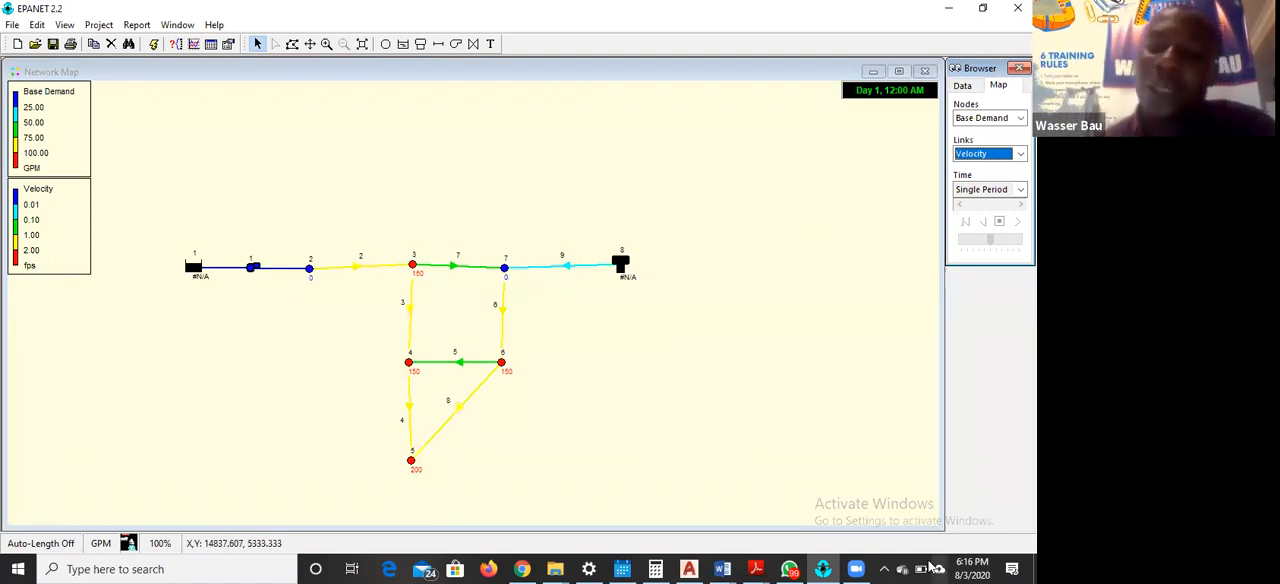
# Switch to the exercise PDF and read the instructions on viewing results, adding a time pattern and running an extended period simulation
pyautogui.click(757, 567)
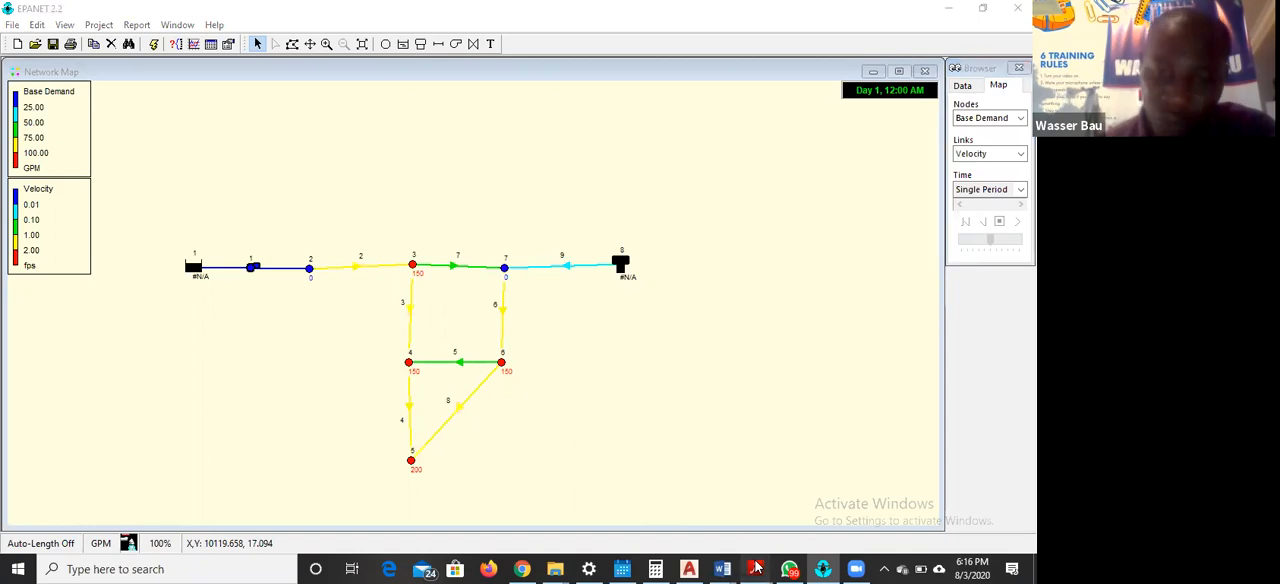
pyautogui.click(893, 503)
pyautogui.scroll(-7, 713, 390)
pyautogui.scroll(15, 757, 370)
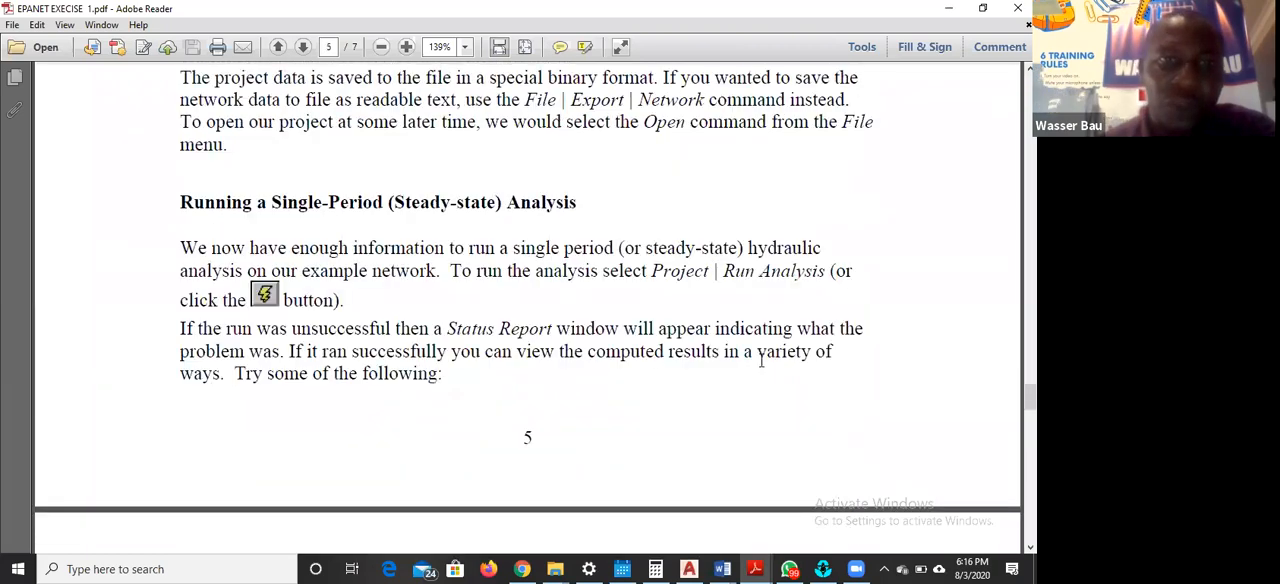
pyautogui.scroll(-15, 761, 368)
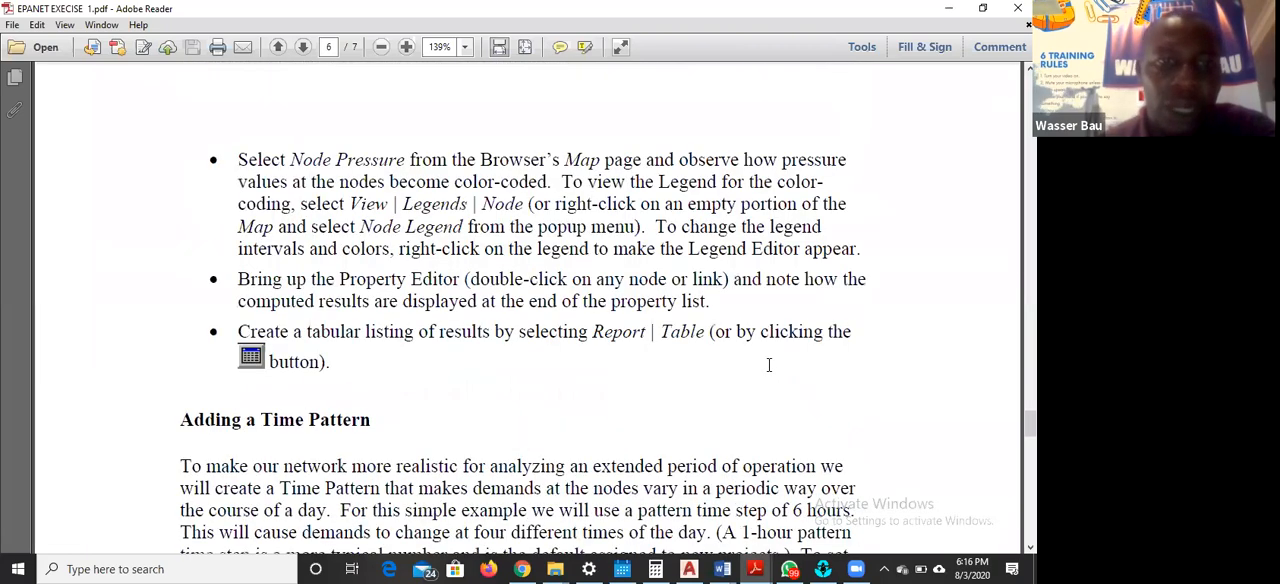
pyautogui.scroll(-15, 770, 370)
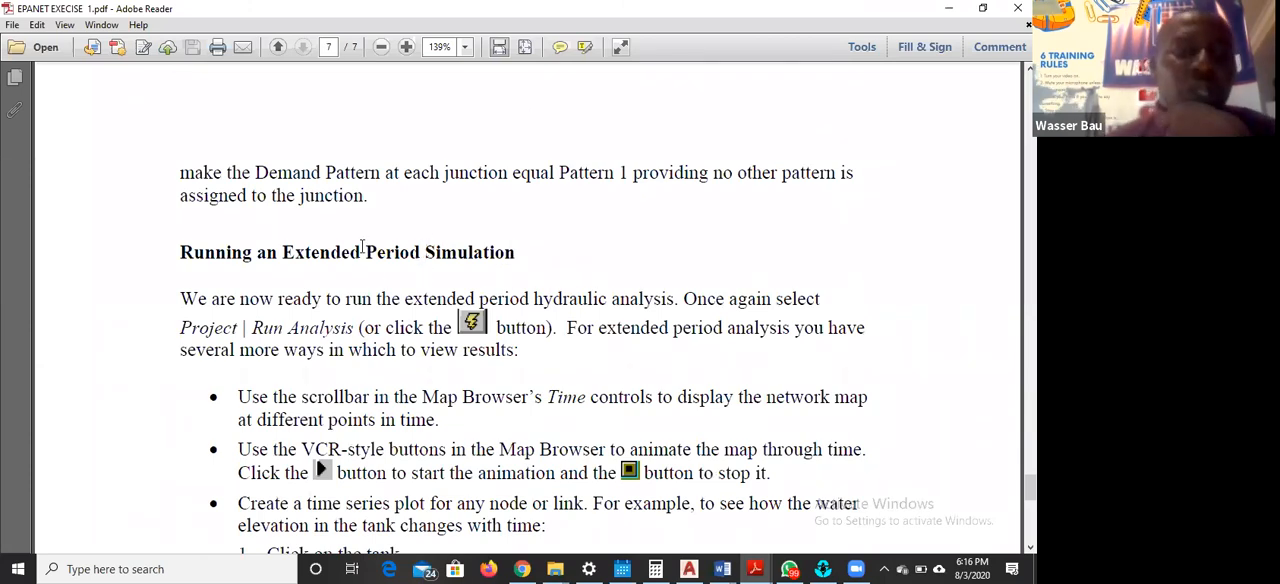
pyautogui.scroll(10, 409, 225)
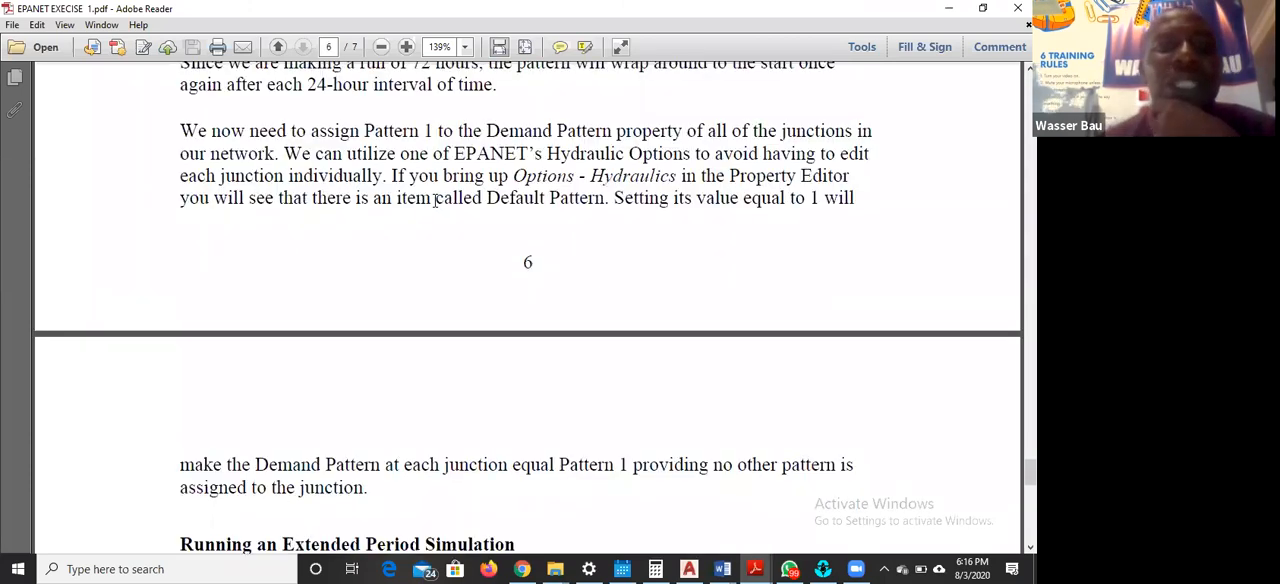
pyautogui.scroll(5, 436, 204)
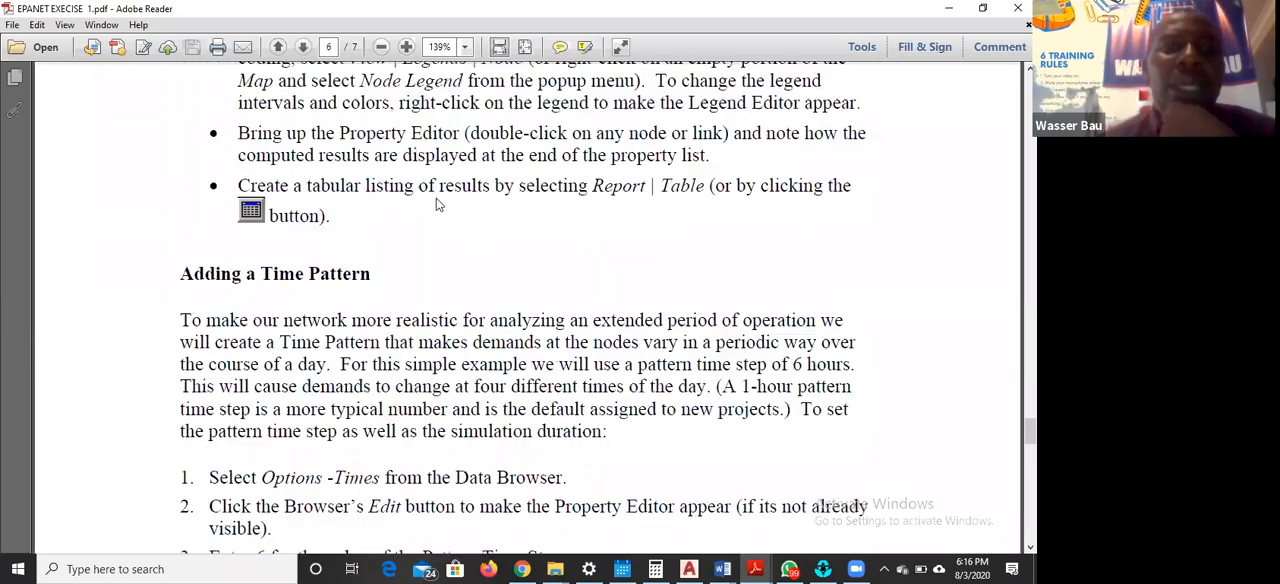
pyautogui.scroll(10, 436, 198)
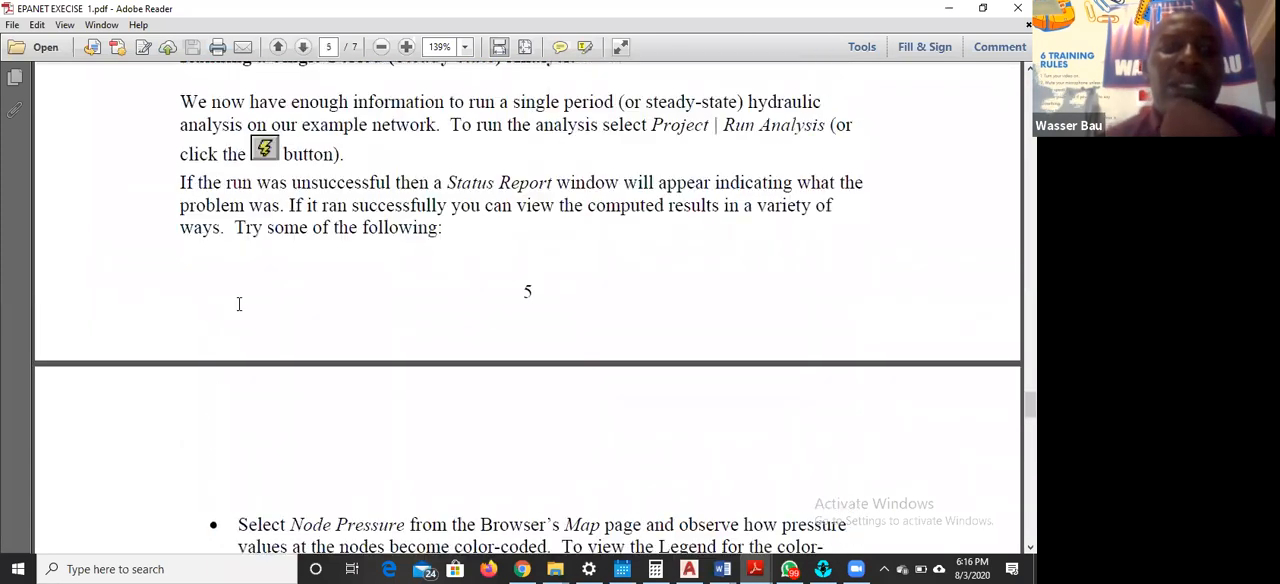
# Review the exercise PDF's steady-state analysis, results-viewing, time-pattern and extended-period instructions, and return to the EPANET network map
pyautogui.scroll(4, 328, 291)
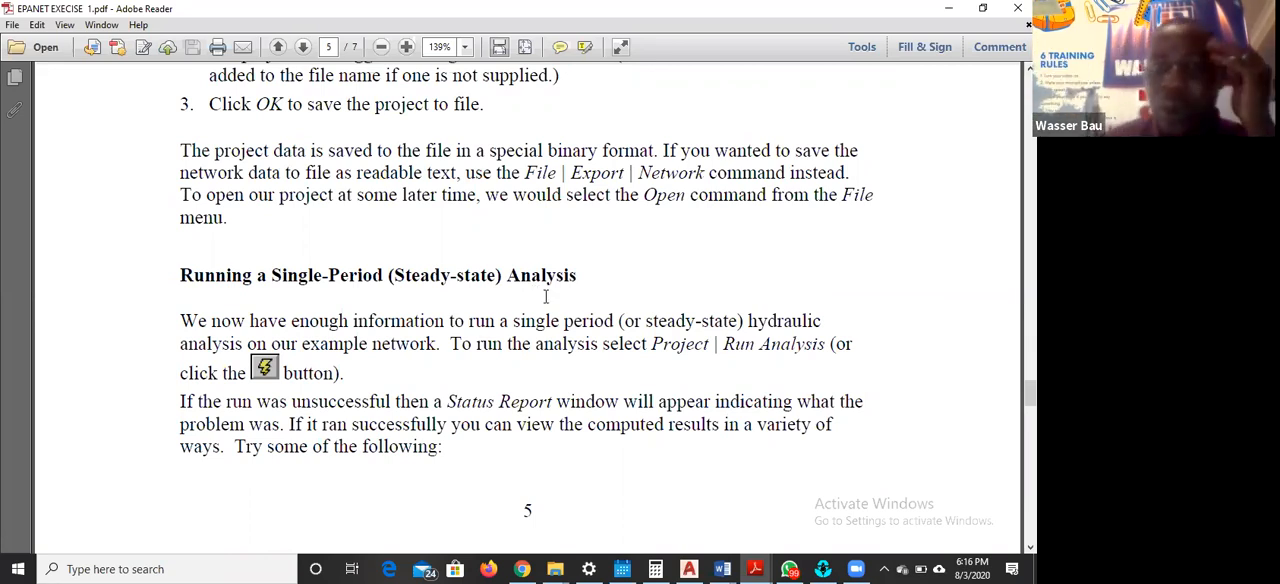
pyautogui.scroll(-4, 550, 290)
pyautogui.scroll(-12, 562, 261)
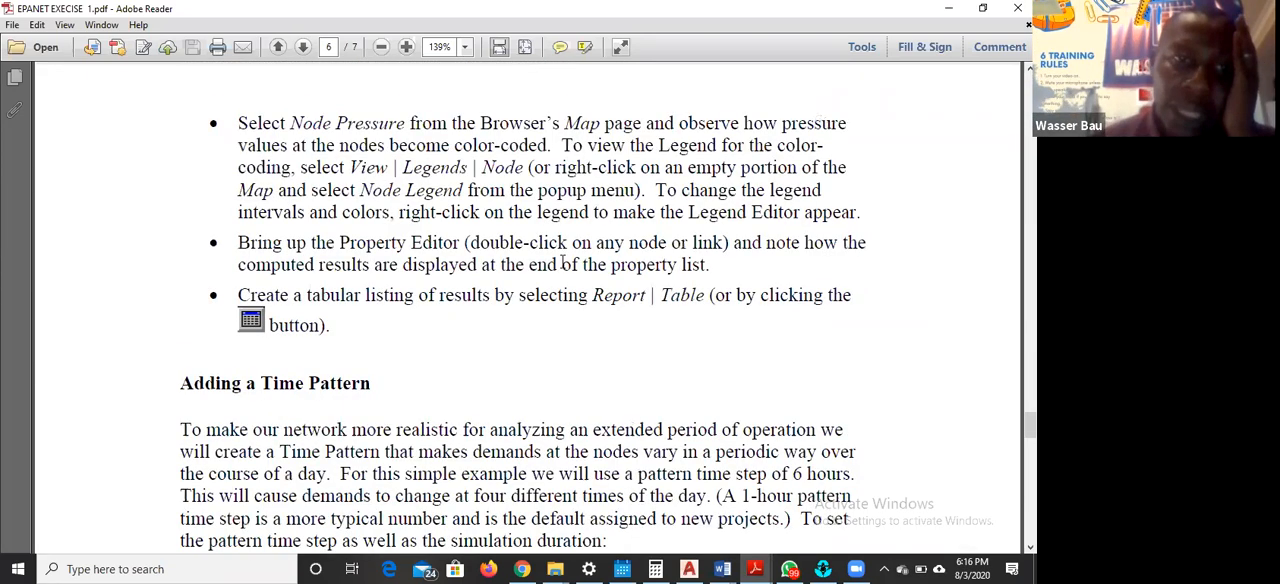
pyautogui.scroll(-12, 575, 265)
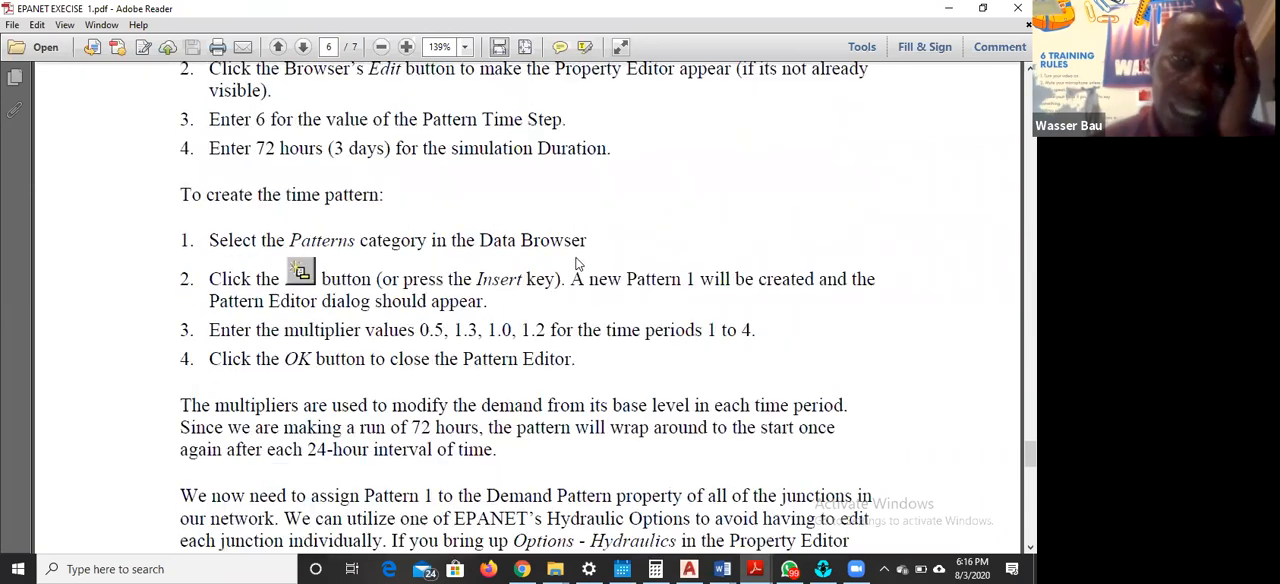
pyautogui.scroll(-4, 576, 264)
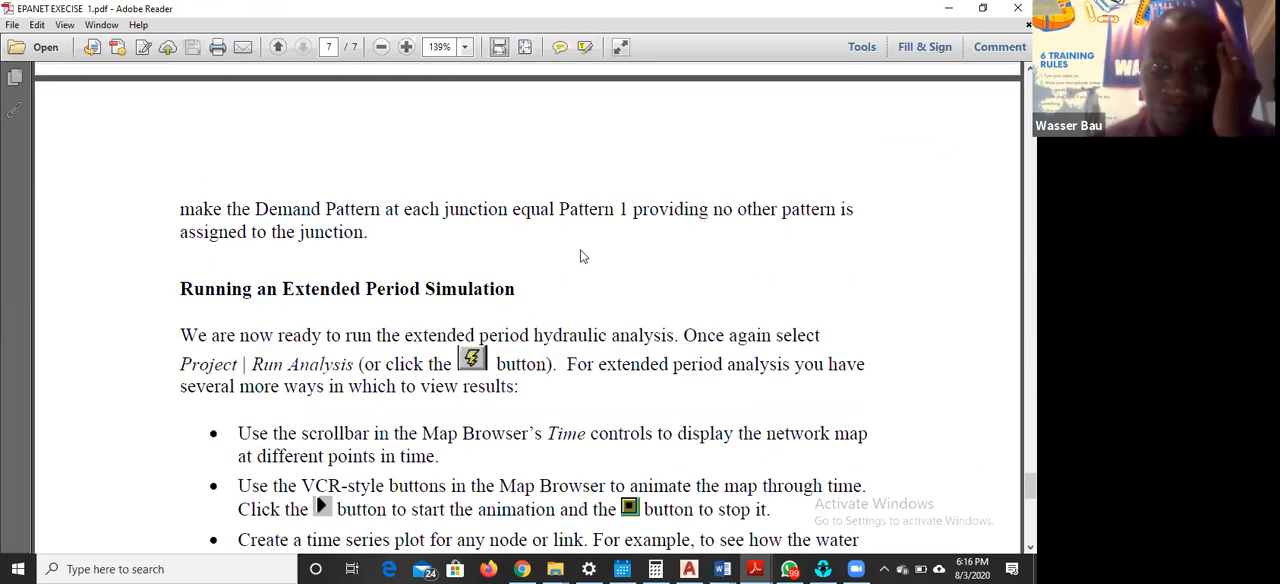
pyautogui.scroll(15, 582, 254)
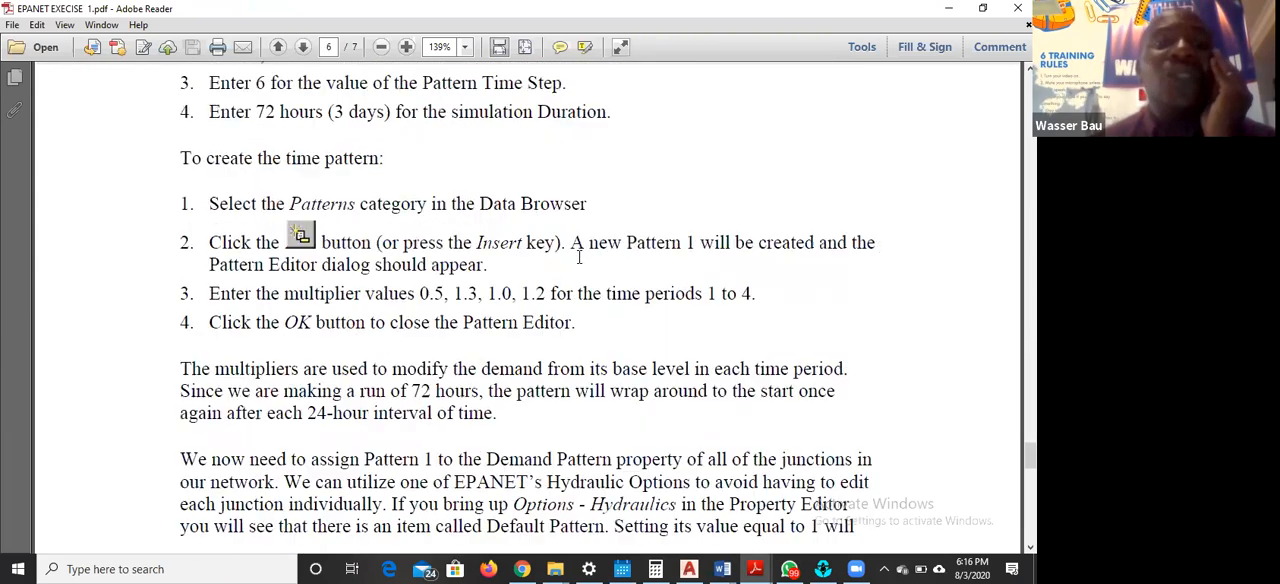
pyautogui.scroll(5, 155, 365)
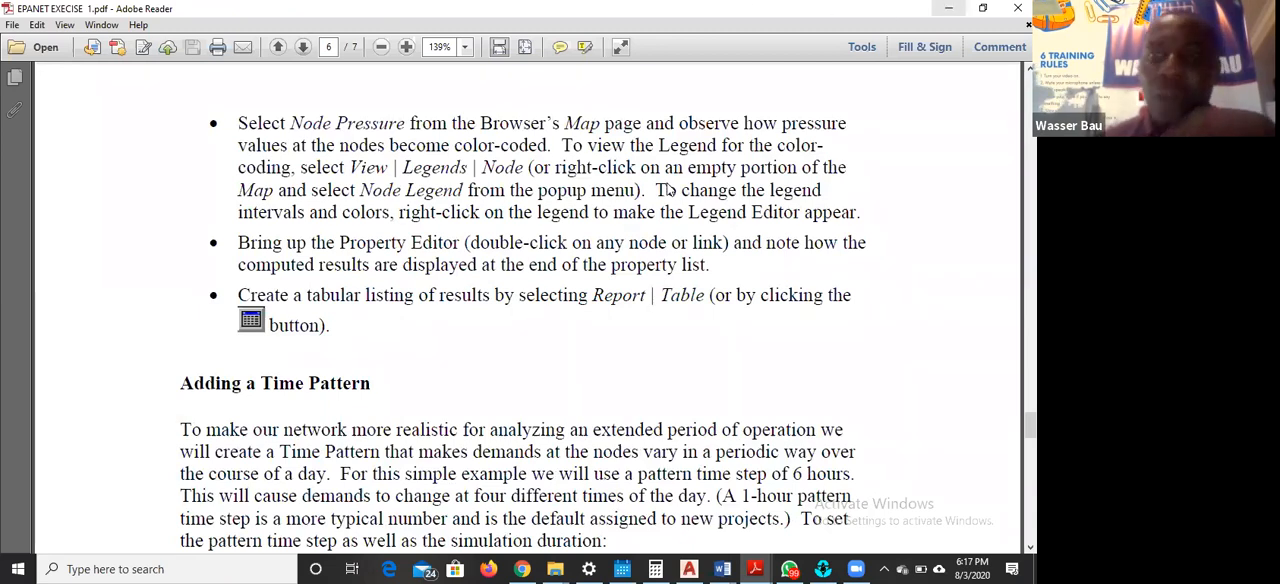
pyautogui.hotkey('alt', 'Tab')
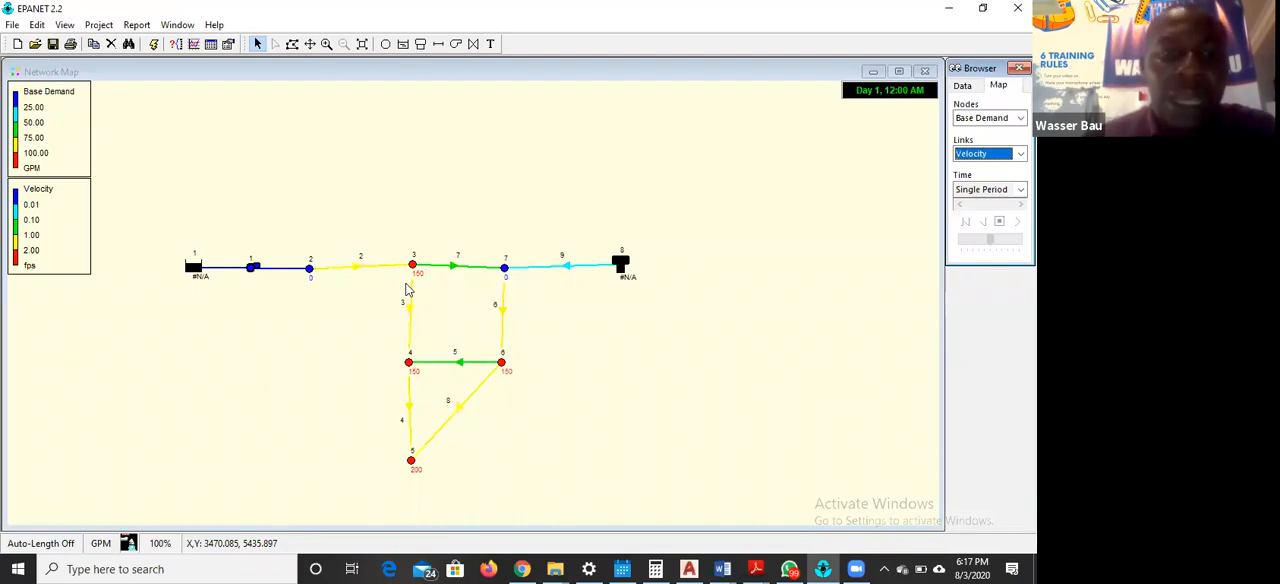